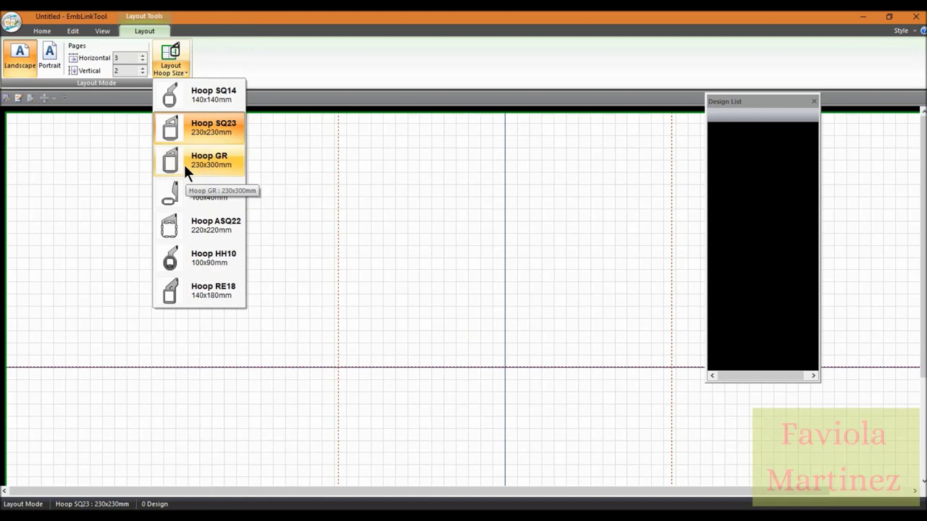
Set the layout hoop size to Hoop GR, 230x300 mm.
click(184, 164)
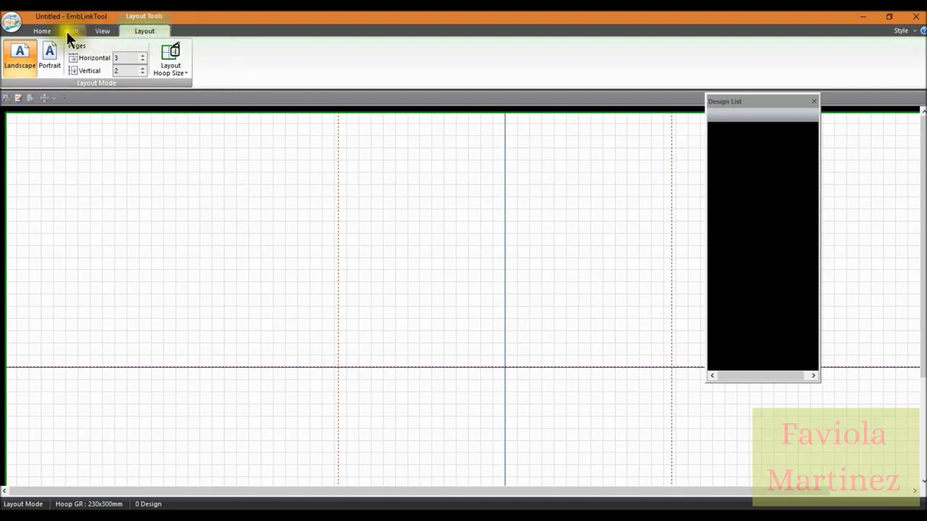
click(45, 32)
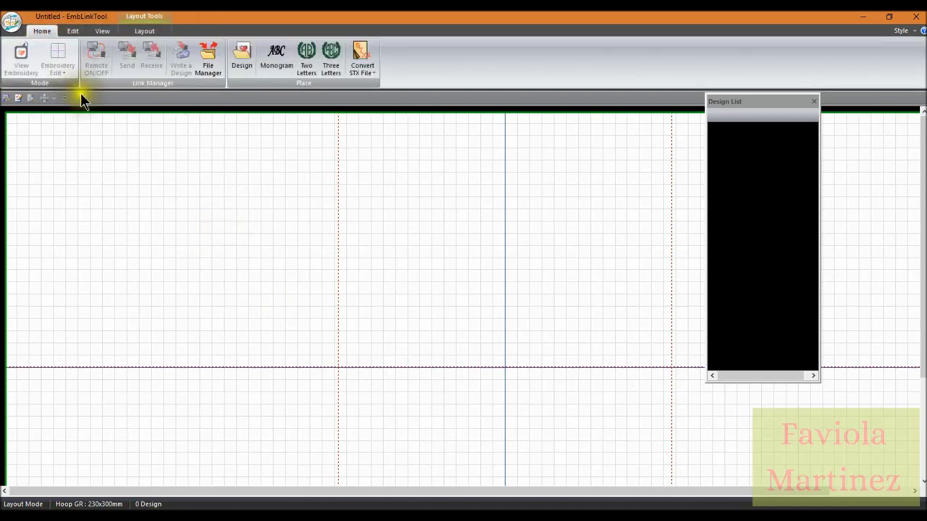
click(76, 31)
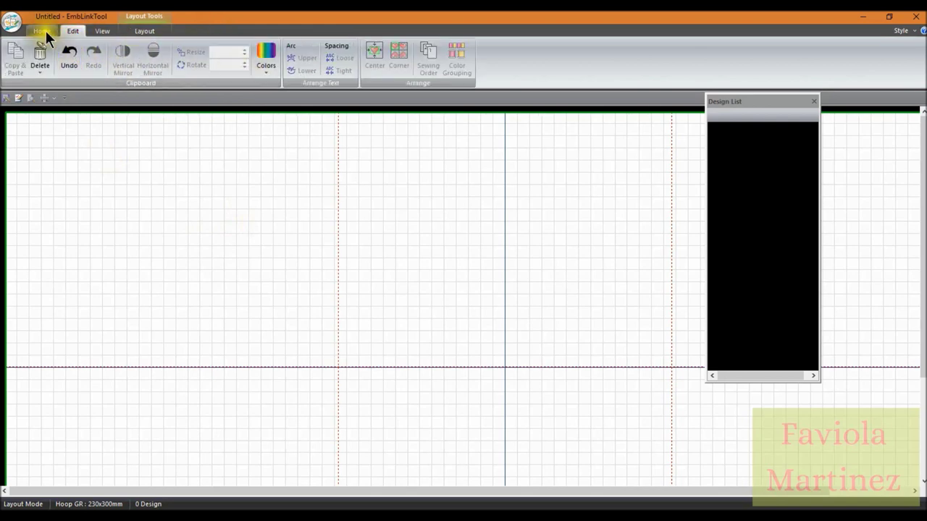
click(45, 29)
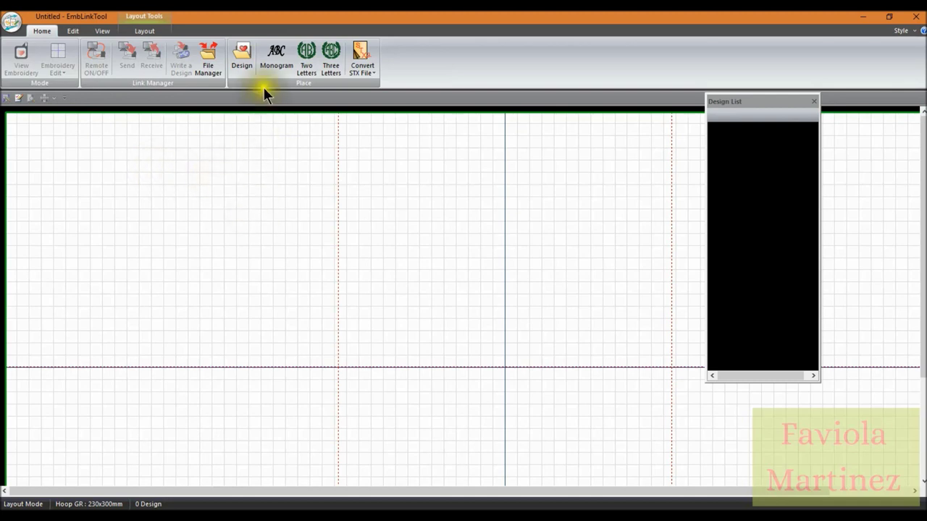
Browse the Design Folder for a design to place and open 01_World of Embroidery Designs, subfolder 01_SQ14.
click(244, 54)
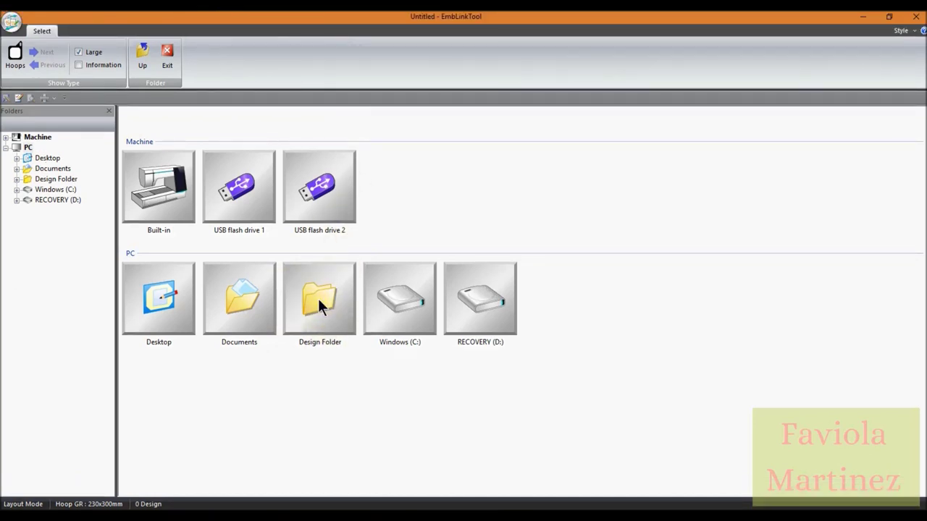
double_click(319, 300)
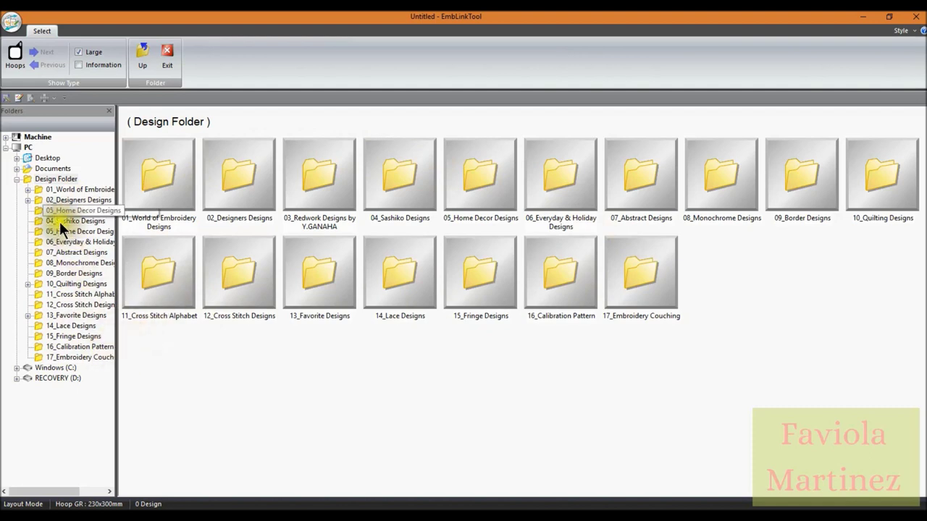
click(16, 168)
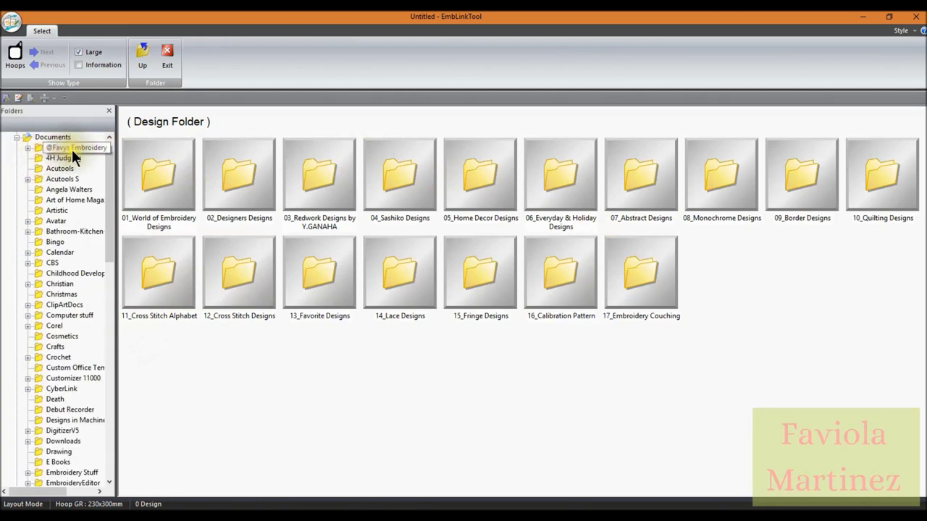
click(26, 147)
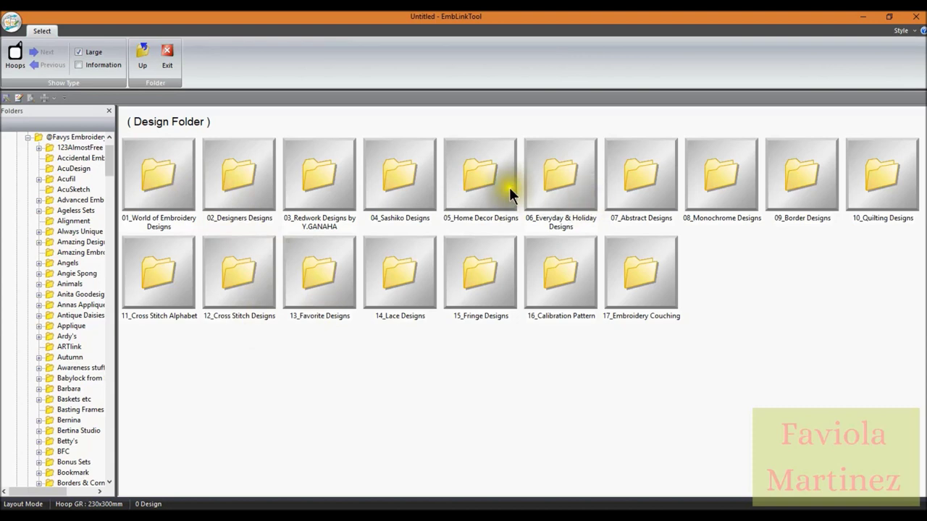
double_click(168, 177)
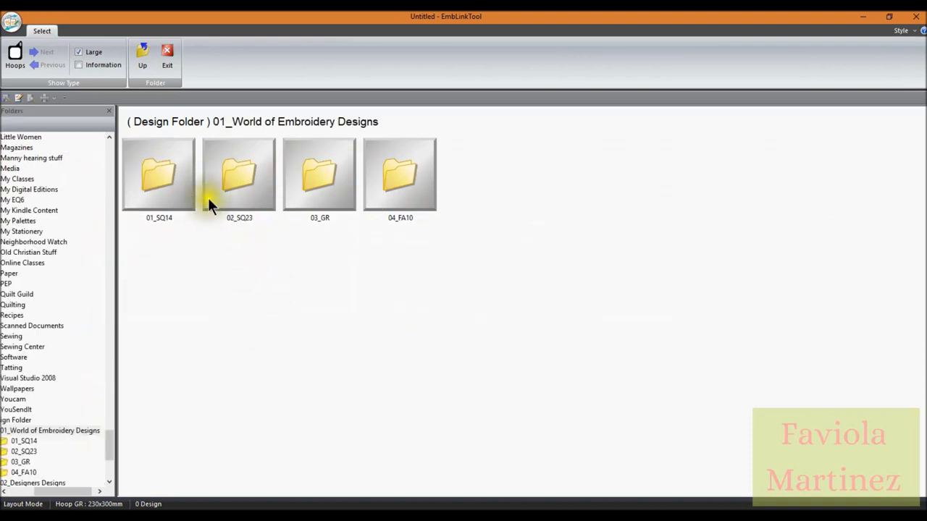
double_click(164, 179)
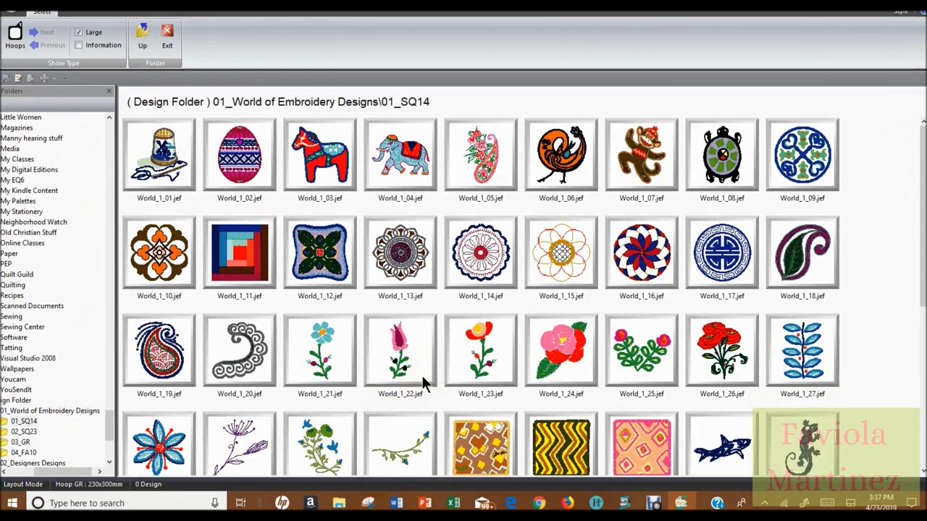
Place the flower-and-birds design World_1_30.jef from the 01_SQ14 folder onto the layout.
scroll(422, 375, down, 3)
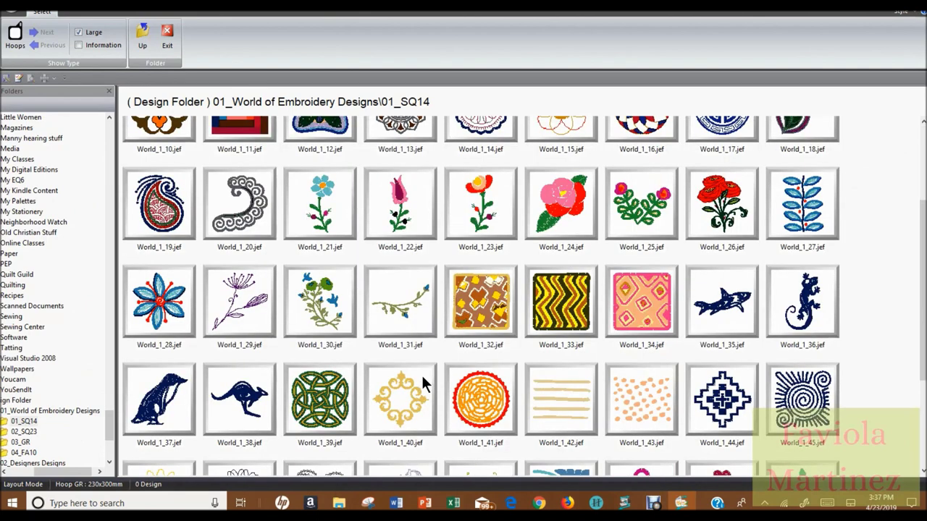
click(421, 375)
click(346, 304)
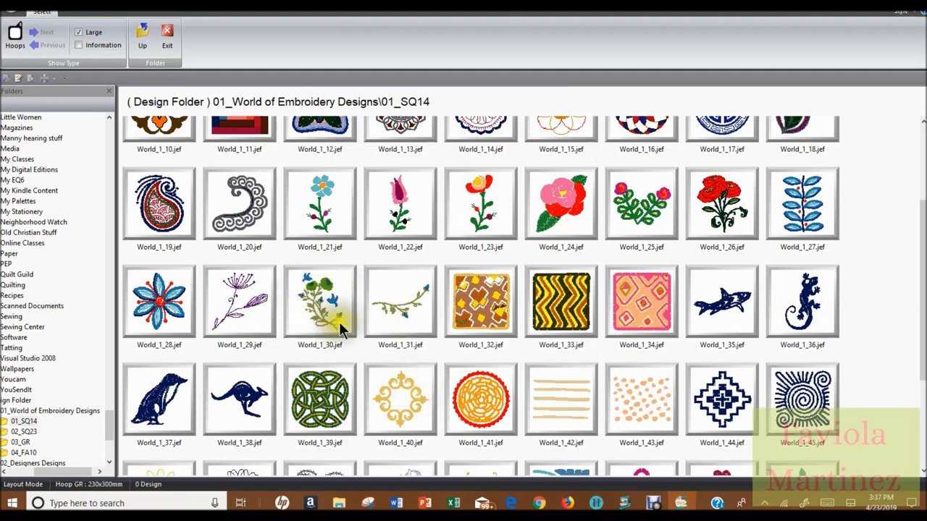
click(294, 304)
double_click(322, 308)
click(518, 379)
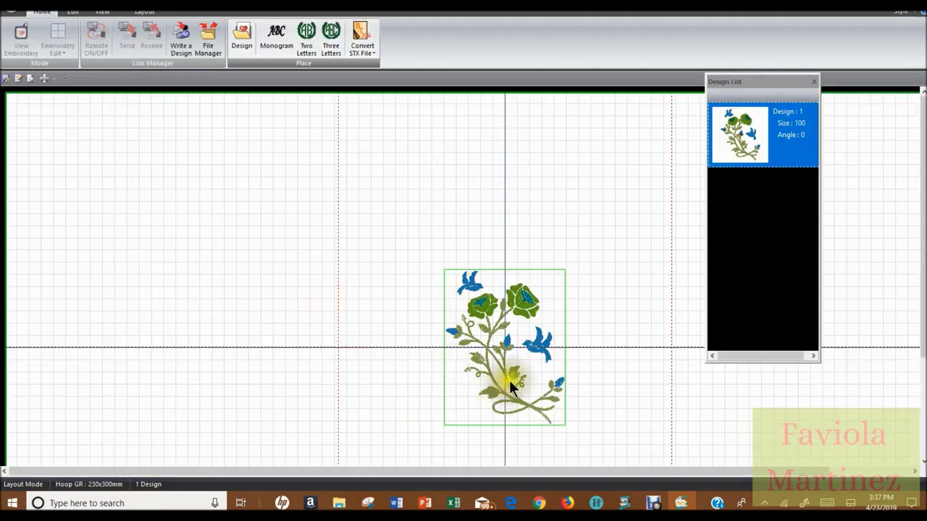
click(511, 325)
click(534, 347)
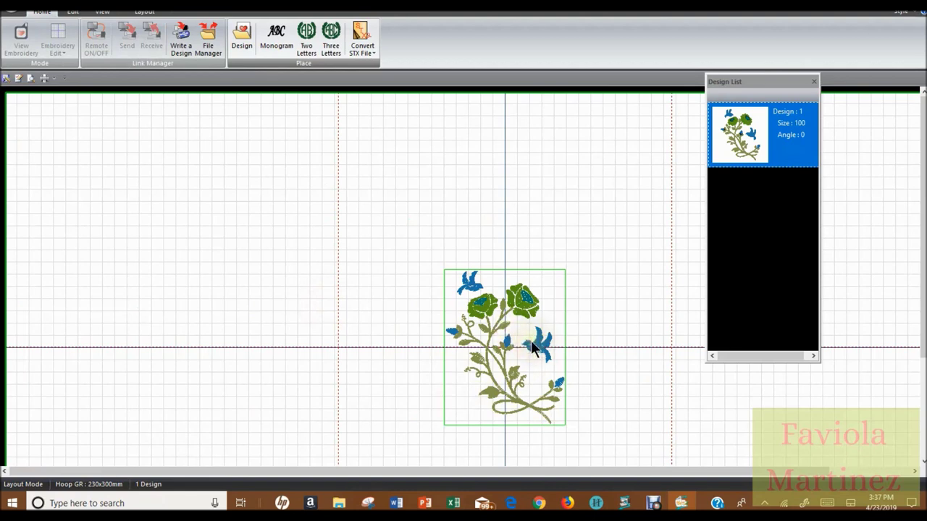
Duplicate the placed floral design with Copy & Paste and flip the copy with Vertical Mirror.
scroll(585, 336, down, 3)
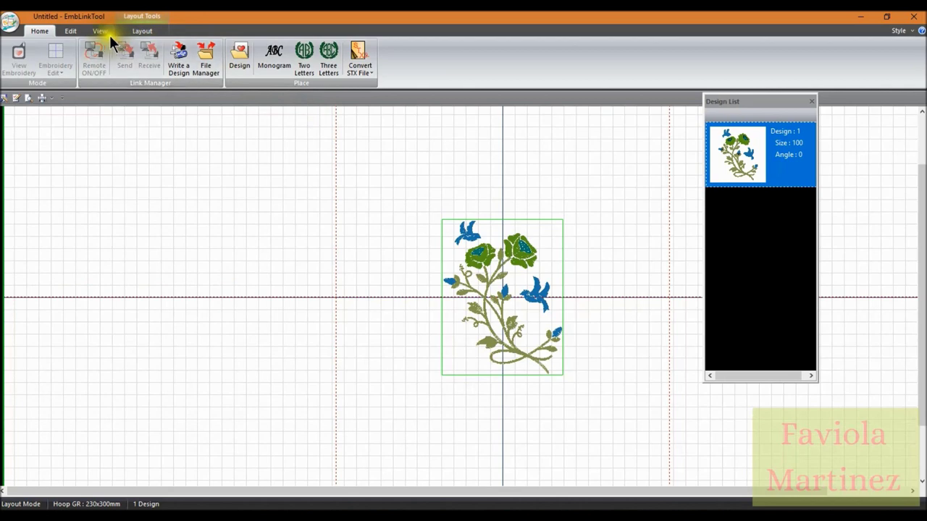
click(103, 31)
click(60, 60)
click(60, 59)
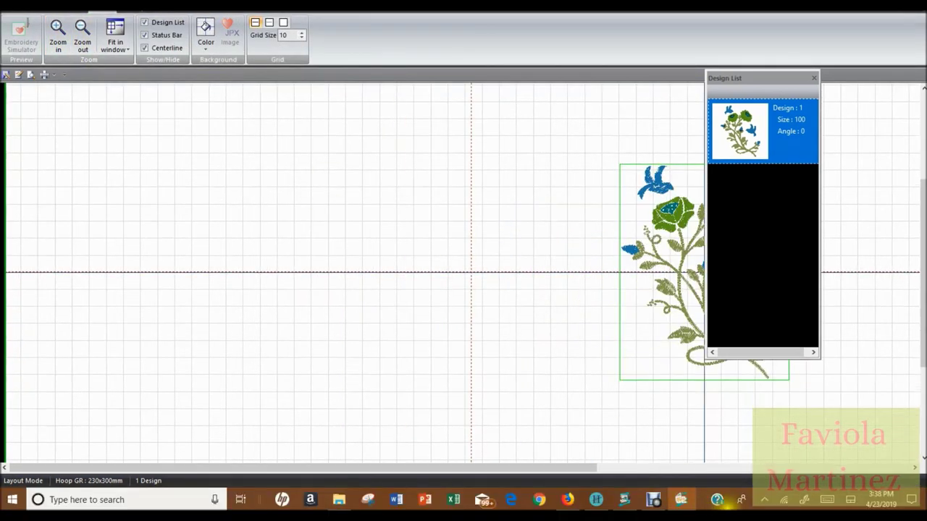
scroll(594, 474, down, 3)
drag(594, 474, 728, 468)
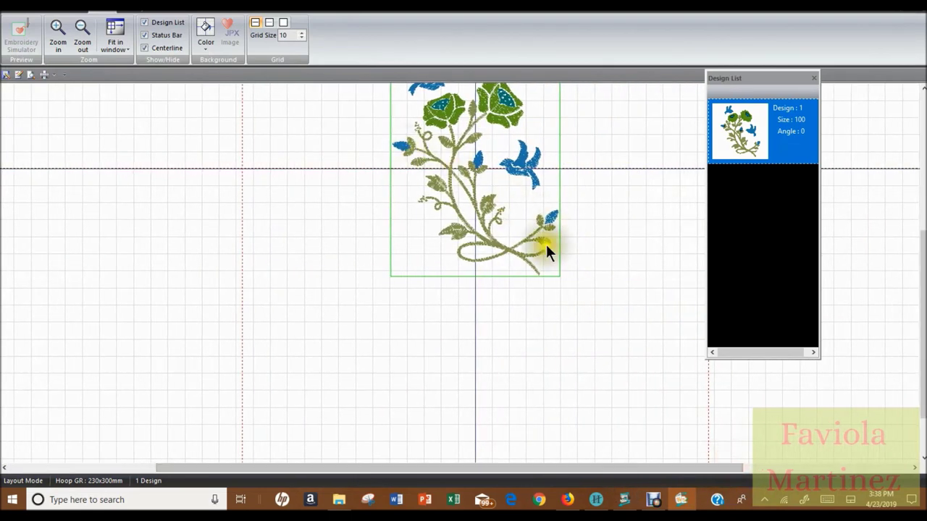
scroll(586, 253, up, 1)
scroll(584, 247, up, 2)
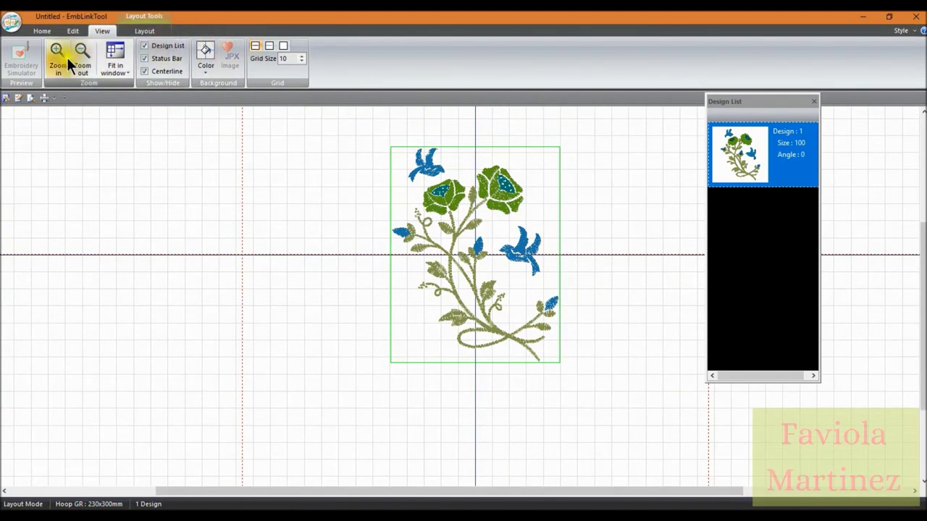
click(73, 31)
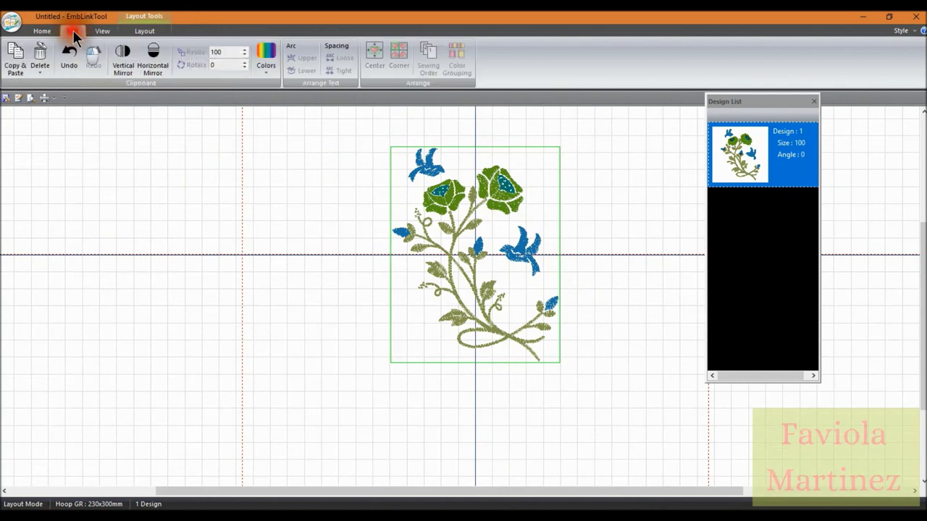
click(18, 64)
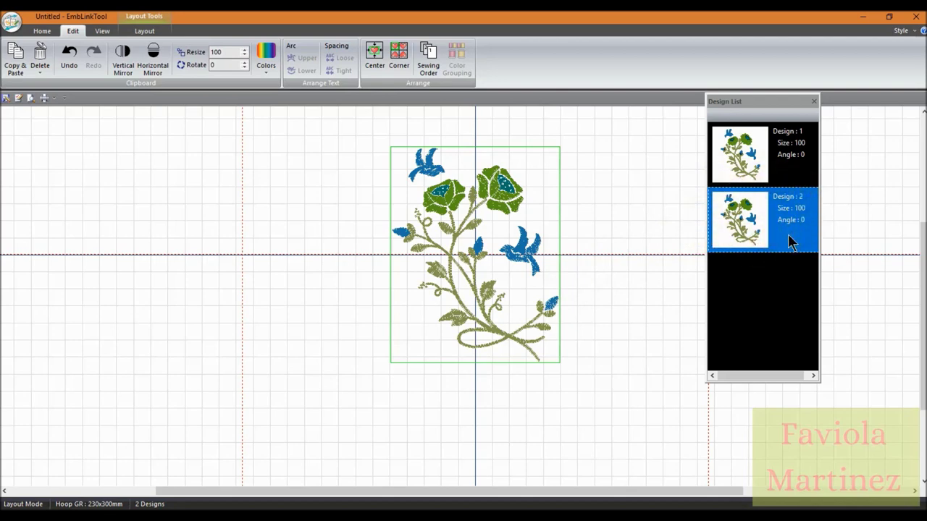
click(511, 238)
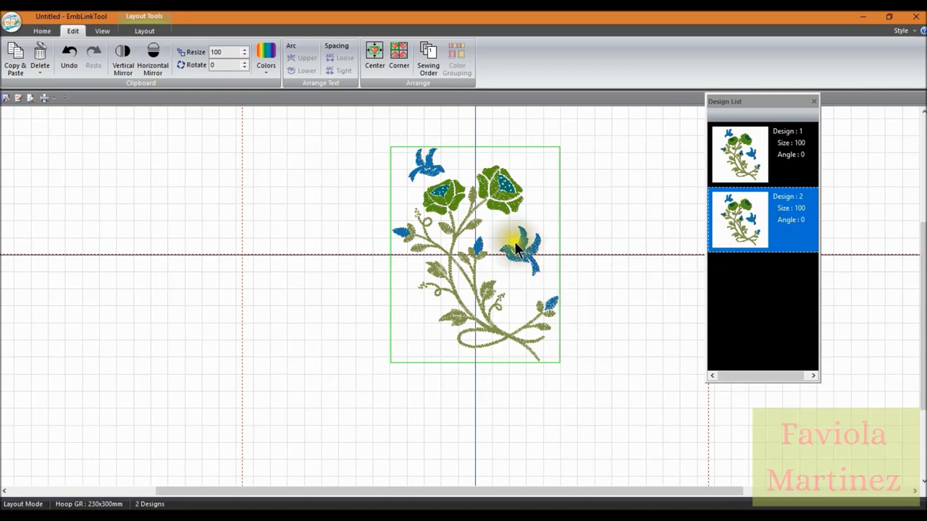
click(123, 67)
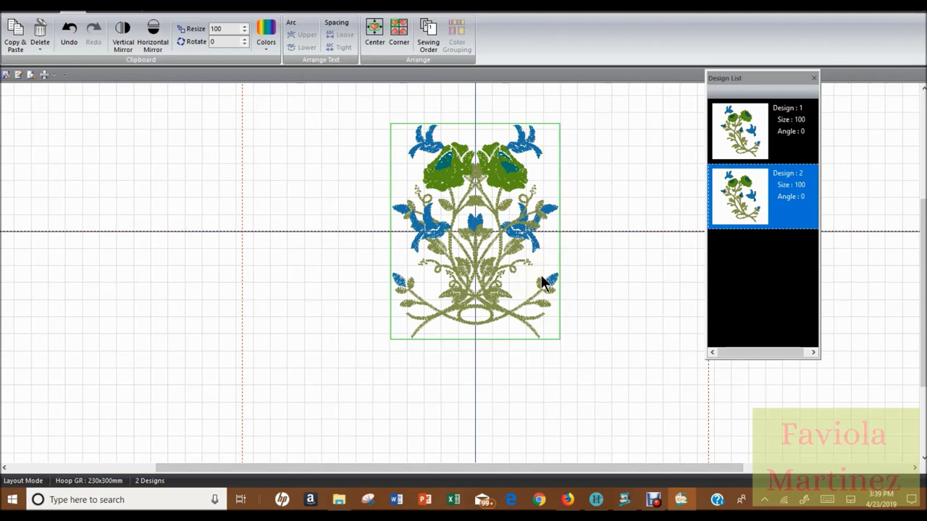
Nudge the mirrored copy horizontally to the right until its left edge meets the vertical centerline.
key(Right)
key(Right)
key(Right)
key(Right)
key(Right)
key(Right)
key(Right)
key(Right)
key(Right)
key(Right)
key(Right)
key(Right)
key(Right)
key(Right)
key(Right)
key(Right)
key(Right)
key(Right)
key(Right)
key(Right)
key(Right)
key(Right)
key(Right)
key(Right)
key(Right)
key(Right)
key(Right)
key(Right)
key(Right)
key(Right)
key(Right)
key(Right)
key(Right)
key(Right)
key(Right)
key(Right)
key(Right)
key(Right)
key(Right)
key(Right)
key(Right)
key(Right)
key(Right)
key(Right)
key(Right)
key(Right)
key(Right)
key(Right)
key(Right)
key(Right)
key(Right)
key(Right)
key(Right)
key(Right)
key(Right)
key(Right)
key(Right)
key(Right)
key(Right)
key(Right)
key(Right)
key(Right)
key(Right)
key(Right)
key(Right)
key(Right)
key(Right)
key(Right)
key(Right)
key(Right)
key(Right)
key(Right)
key(Right)
key(Right)
key(Right)
key(Right)
key(Right)
key(Right)
key(Right)
key(Right)
key(Right)
key(Right)
key(Right)
key(Right)
key(Right)
key(Right)
key(Right)
key(Right)
key(Right)
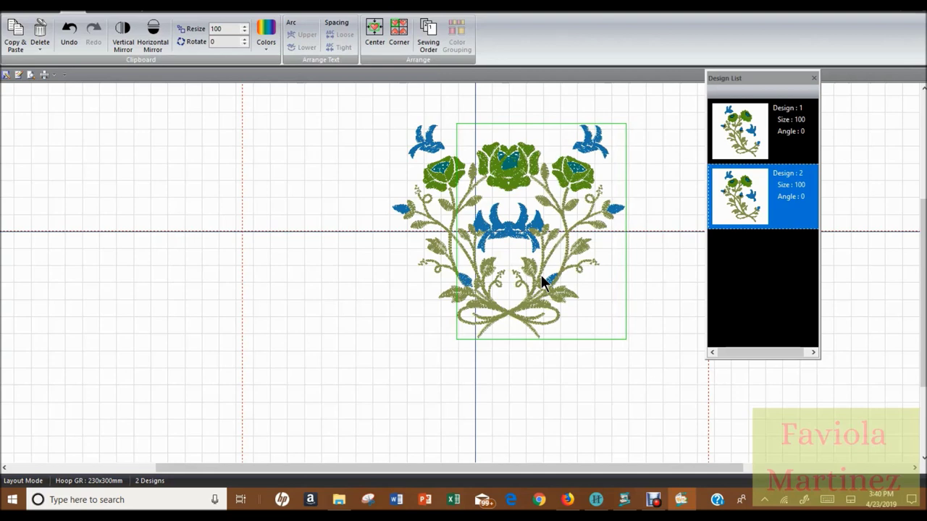
key(Right)
key(Right)
key(Right)
key(Right)
key(Right)
key(Right)
key(Right)
key(Right)
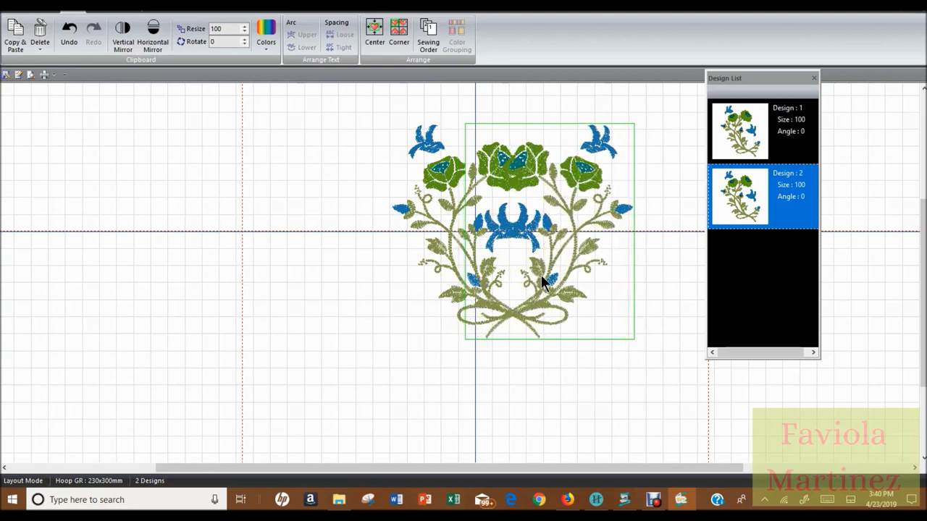
key(Right)
key(Right)
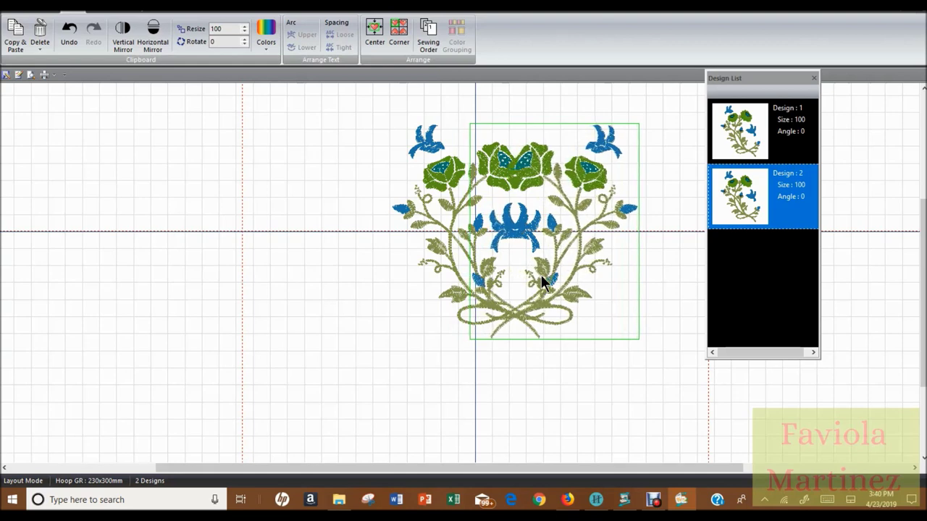
key(Right)
key(Right)
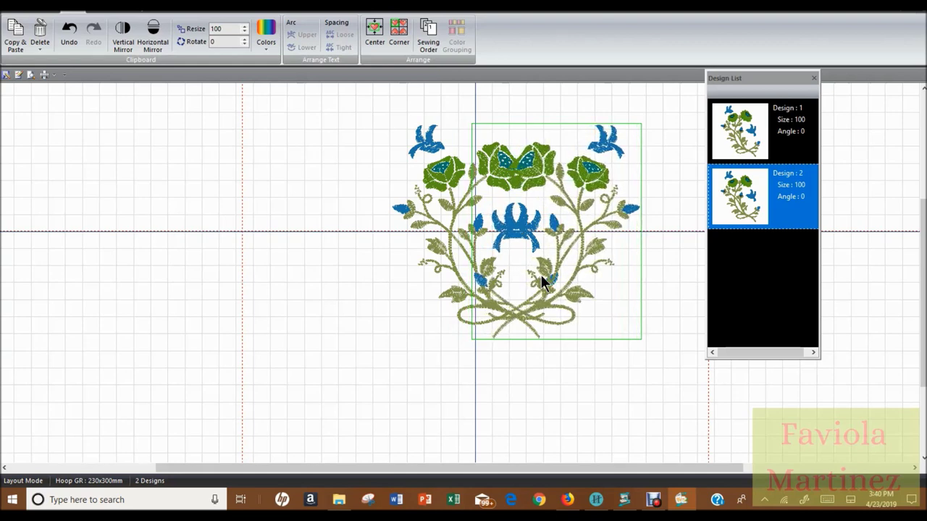
key(Right)
key(Right)
key(Right)
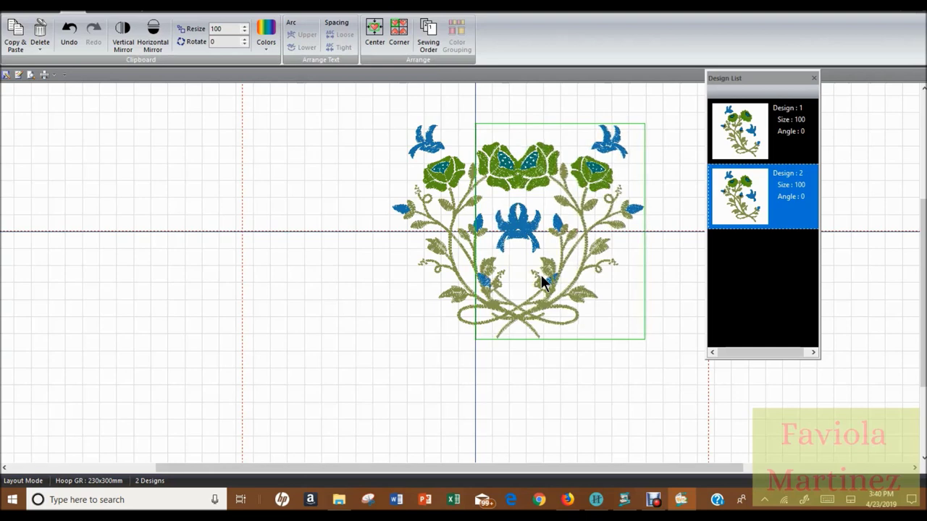
Select the original floral design (Design 1) and nudge it horizontally to the left until its right edge nearly meets the vertical centerline.
click(414, 186)
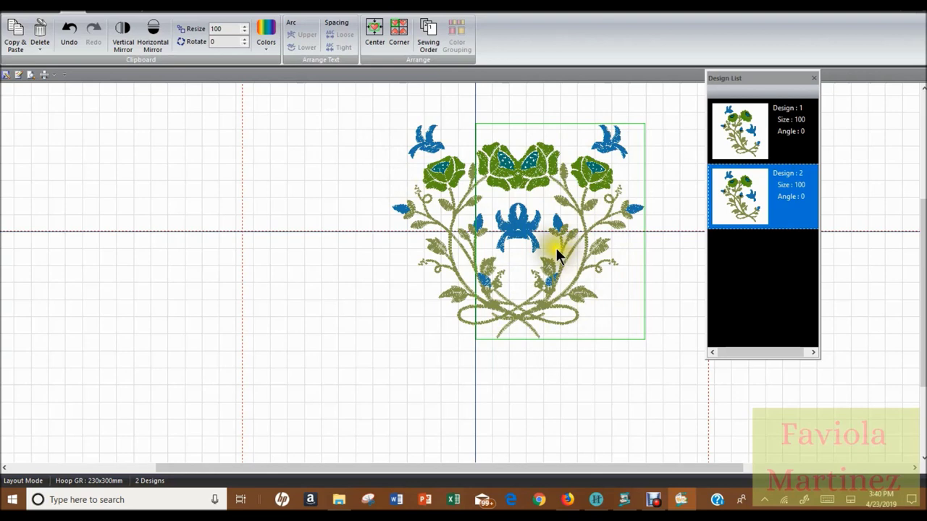
click(447, 178)
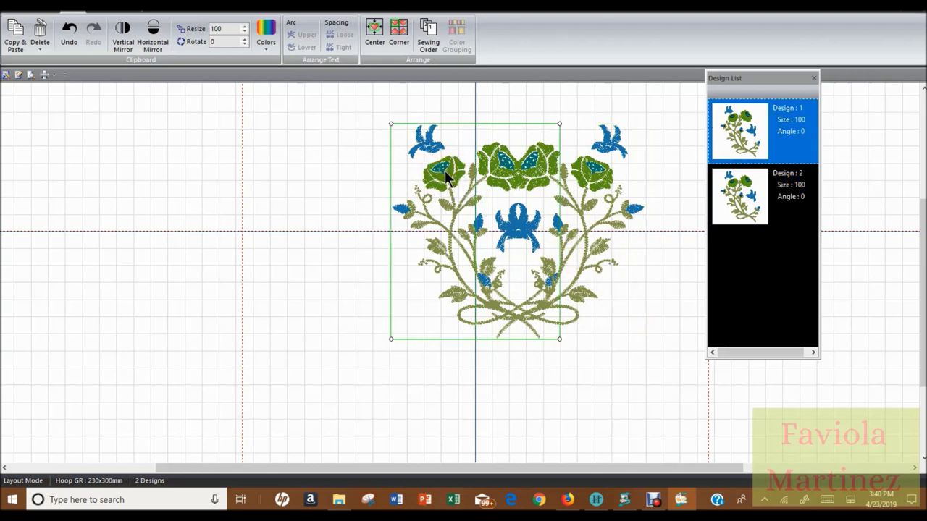
click(796, 129)
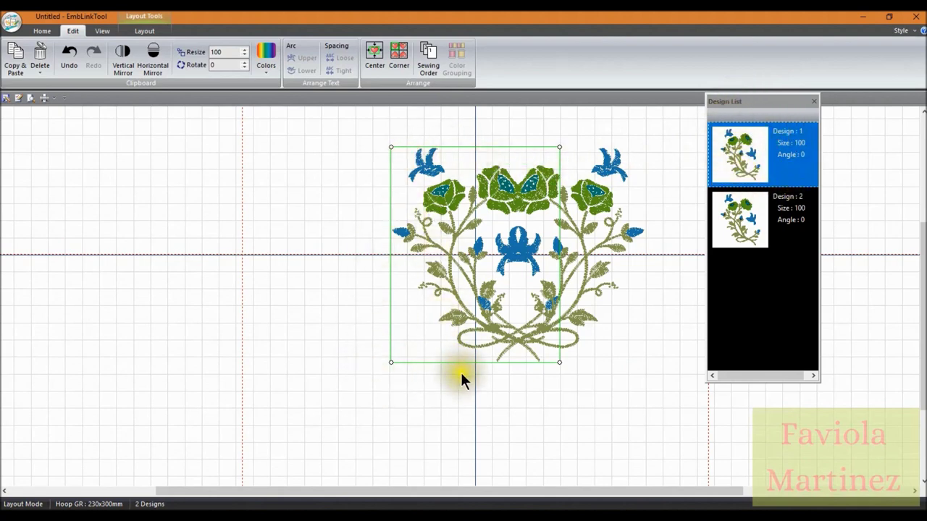
key(Left)
key(Left)
key(Left)
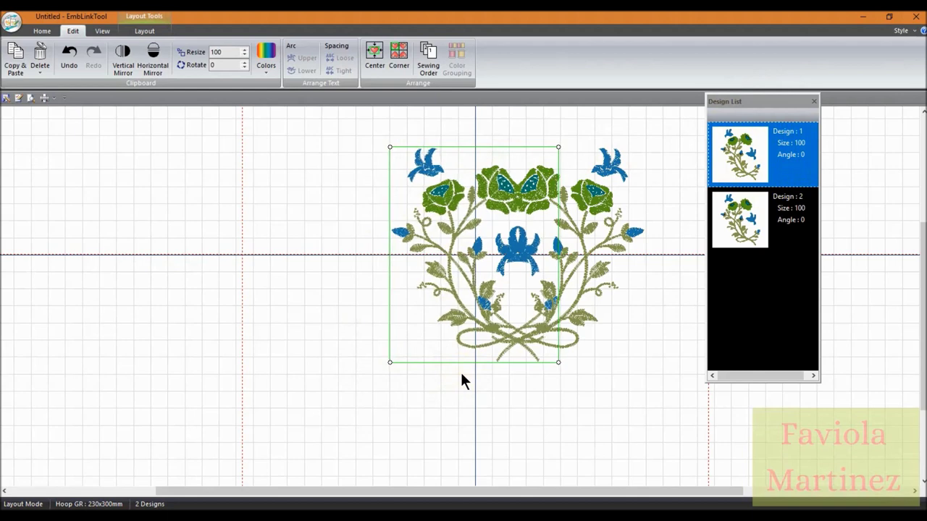
key(Left)
key(Left)
key(Left)
key(Left)
key(Left)
key(Left)
key(Left)
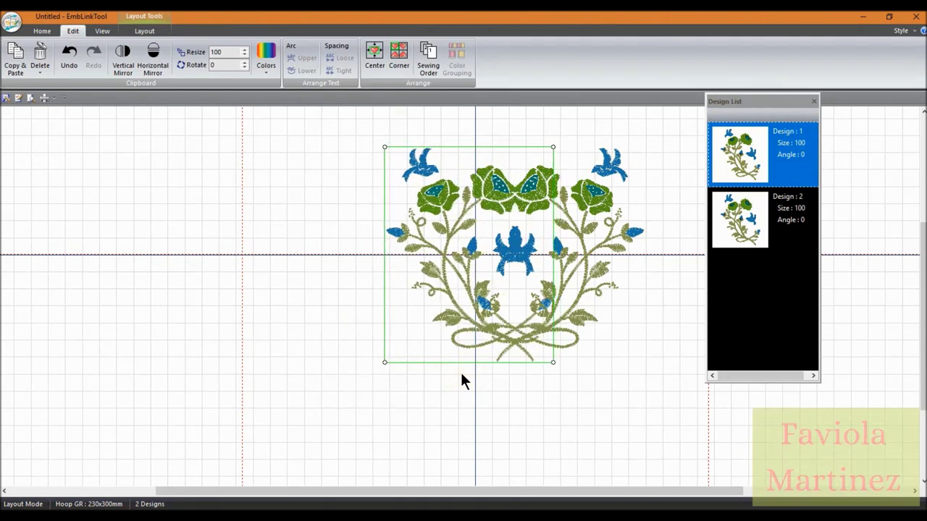
key(Left)
key(Left)
key(Left)
key(Left)
key(Left)
key(Left)
key(Left)
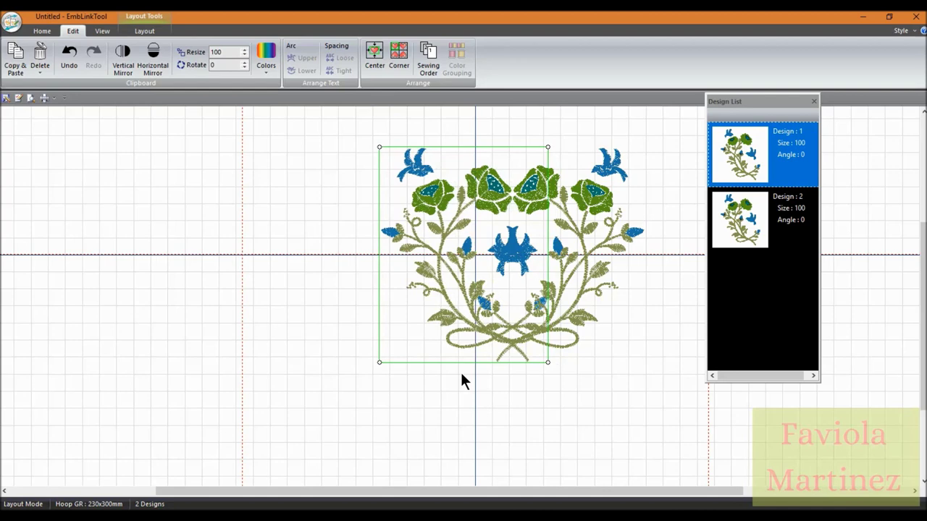
key(Left)
key(Left)
key(Left)
key(Left)
key(Left)
key(Left)
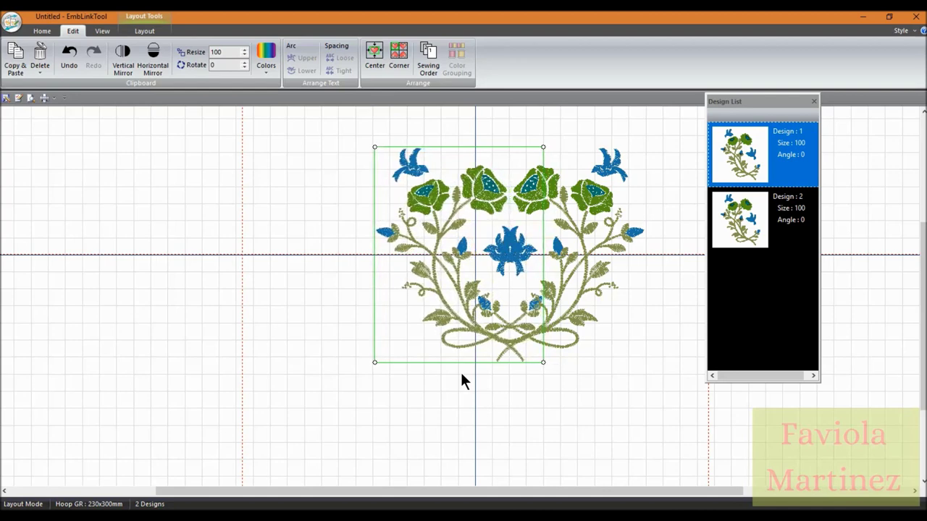
key(Left)
key(Left)
key(Left)
key(Left)
key(Left)
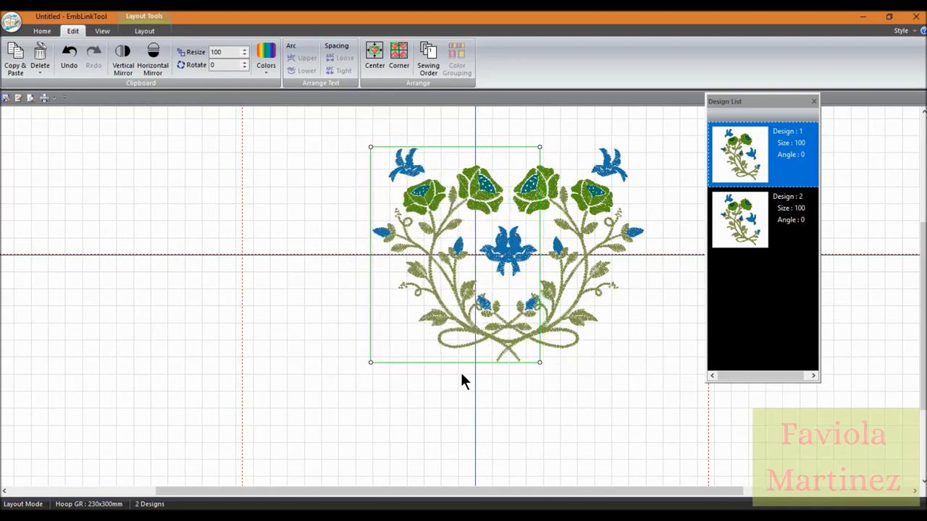
key(Left)
key(Left)
key(Left)
key(Left)
key(Left)
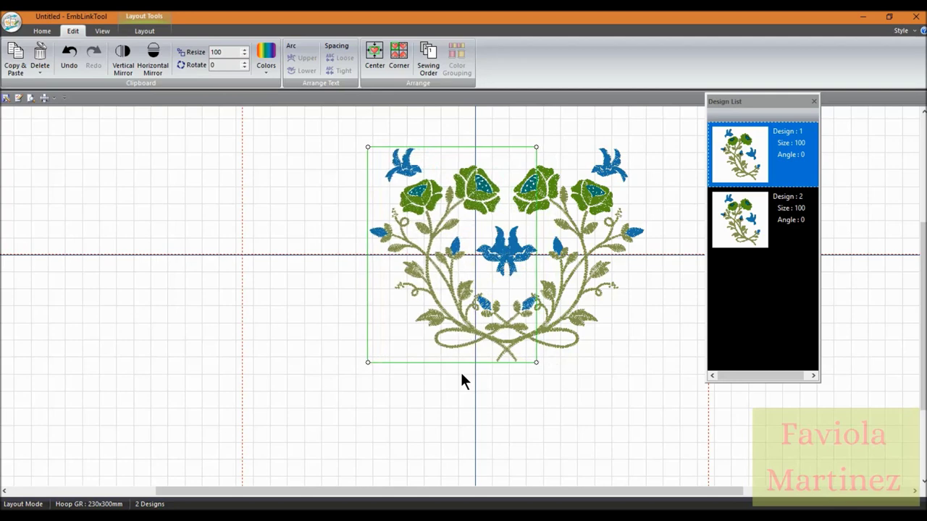
key(Left)
key(Left)
key(Left)
key(Left)
key(Left)
key(Left)
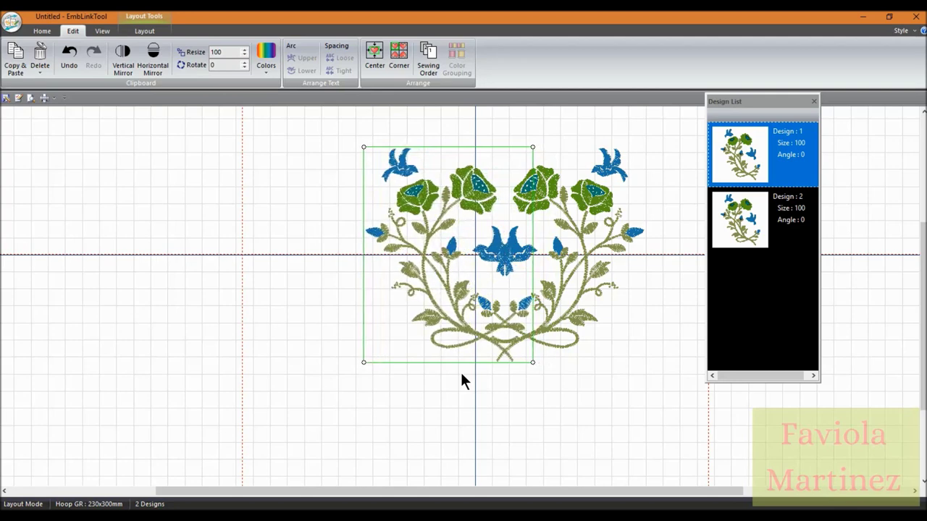
key(Left)
key(Left)
key(Left)
key(Left)
key(Left)
key(Left)
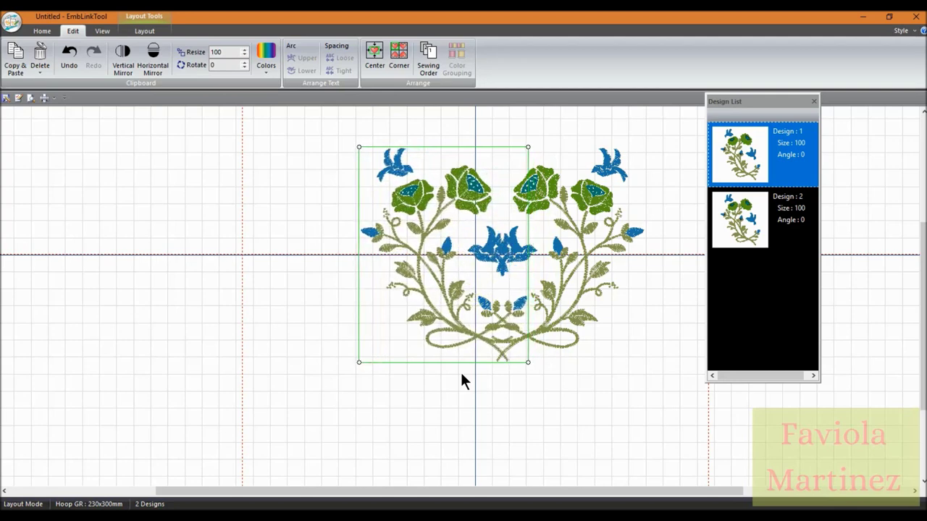
key(Left)
key(Left)
key(Left)
key(Left)
key(Left)
key(Left)
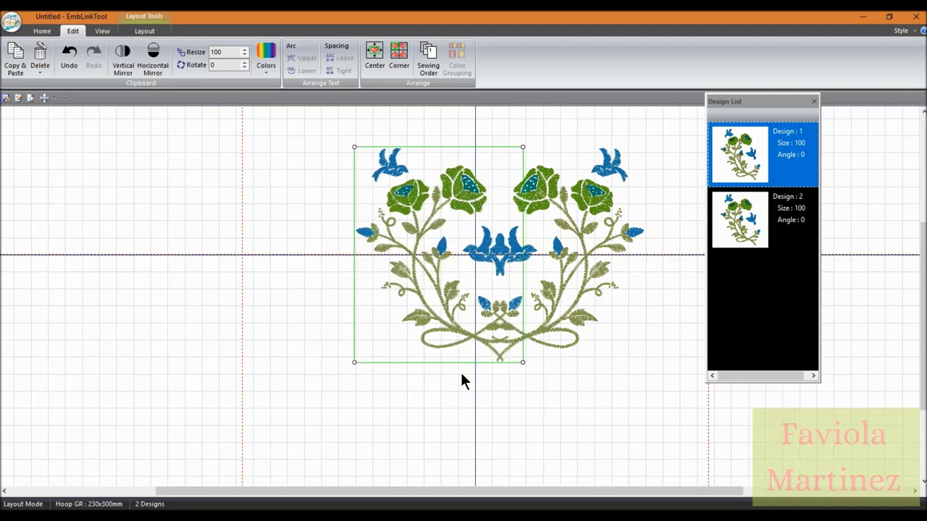
key(Left)
key(Left)
key(Left)
key(Left)
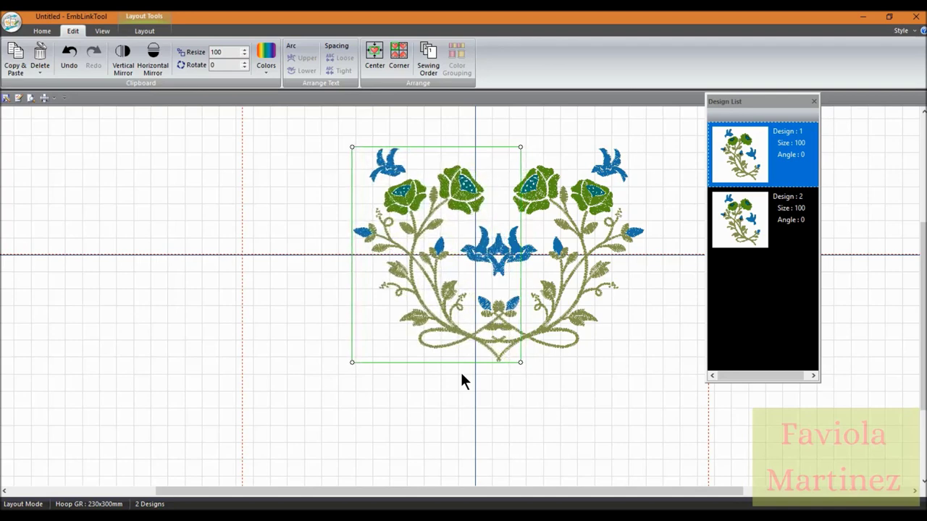
key(Left)
key(Left)
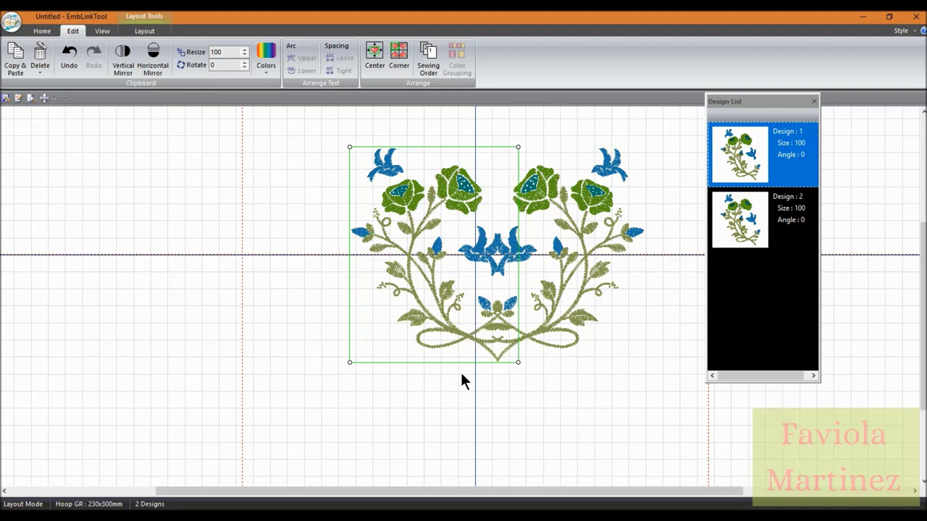
key(Left)
key(Left)
key(Left)
key(Left)
key(Left)
key(Left)
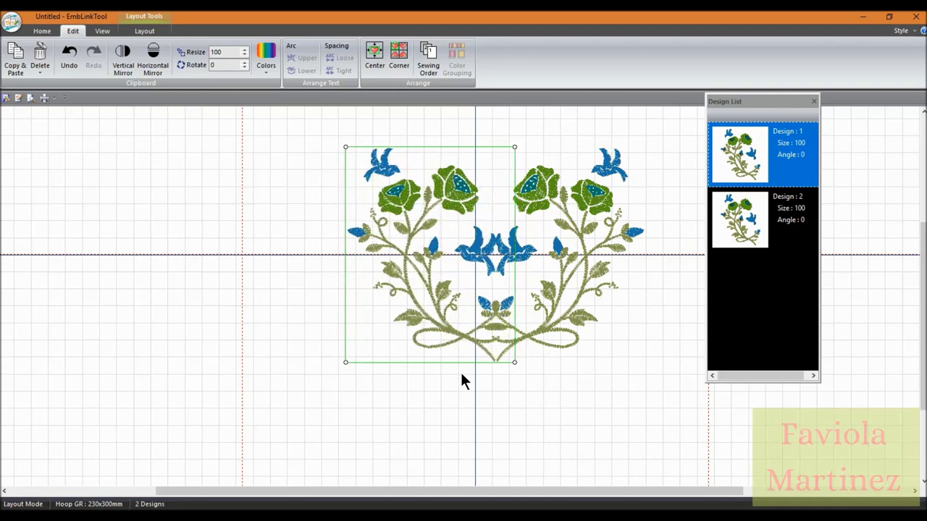
key(Left)
key(Left)
key(Left)
key(Left)
key(Left)
key(Left)
key(Left)
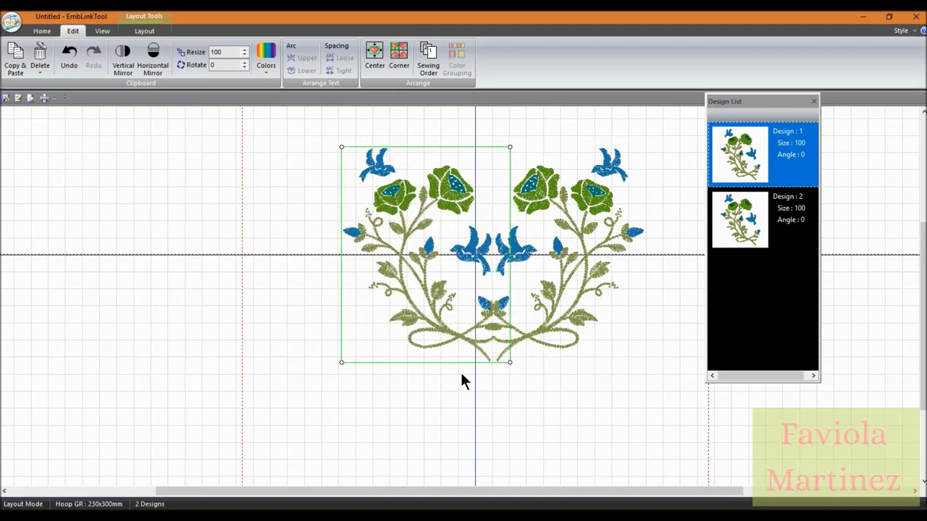
key(Left)
key(Left)
key(Left)
key(Left)
key(Left)
key(Left)
key(Left)
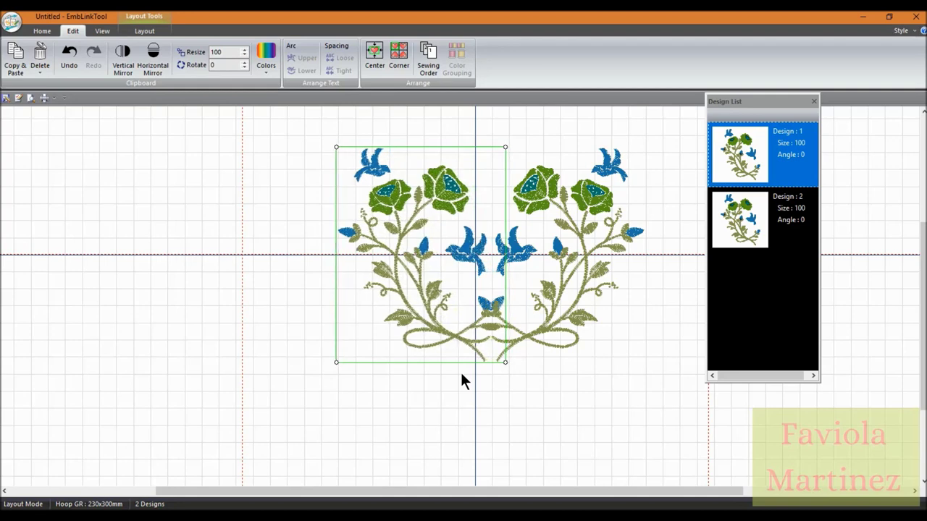
key(Left)
key(Left)
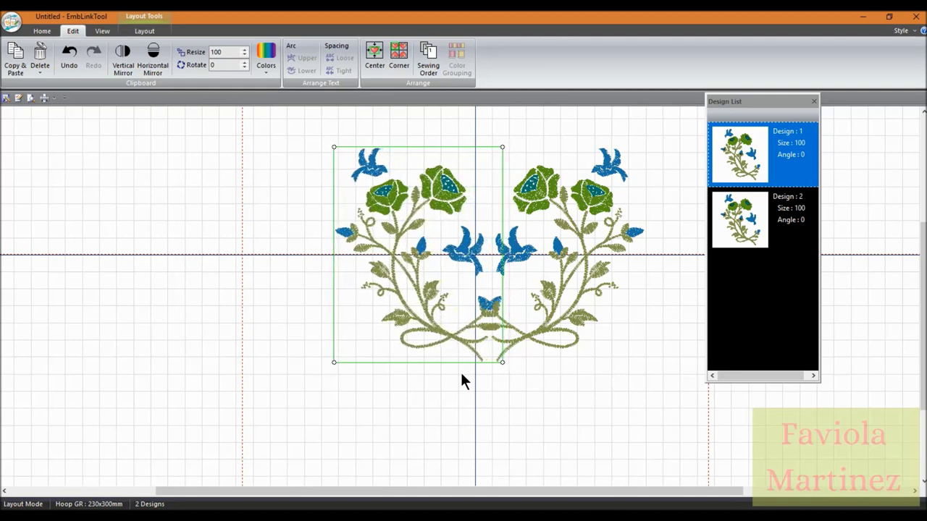
key(Left)
key(Left)
key(Left)
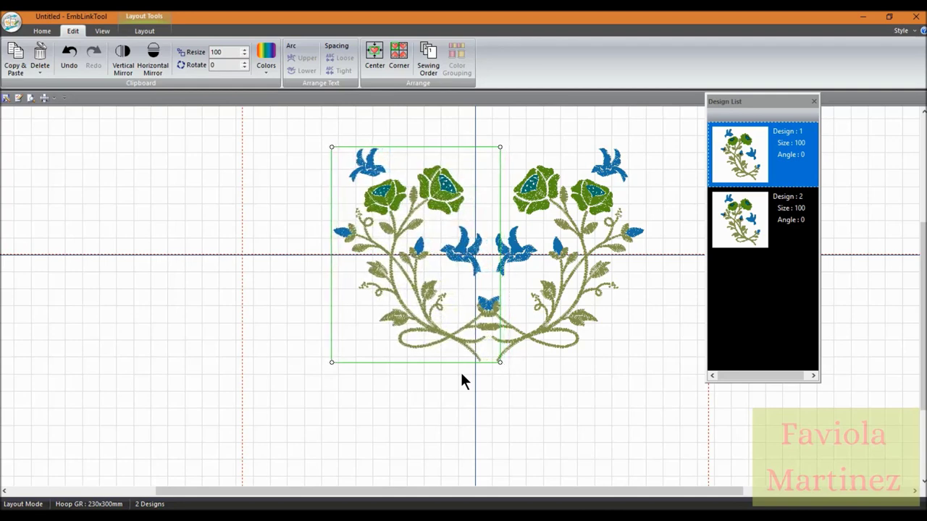
key(Left)
key(Left)
key(Left)
key(Left)
key(Left)
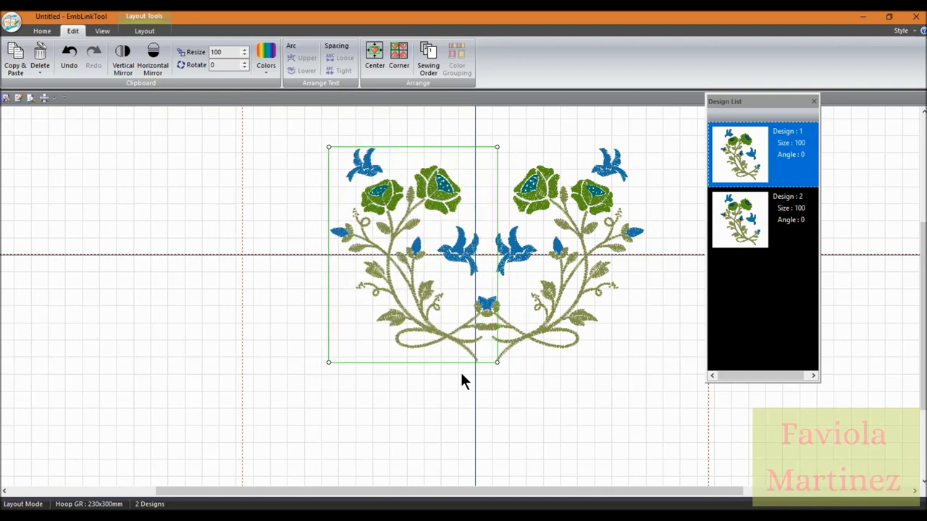
key(Left)
key(Left)
key(Left)
key(Left)
key(Left)
key(Left)
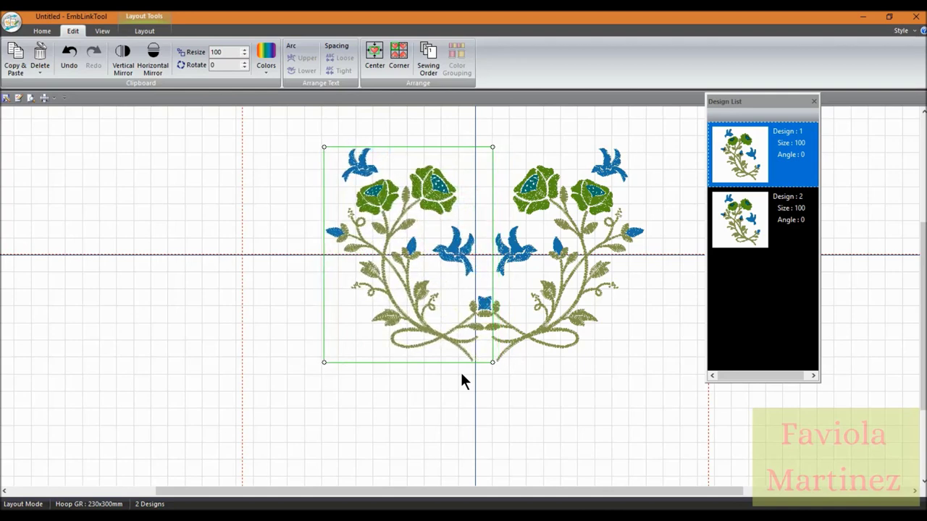
key(Left)
key(Left)
key(Left)
key(Left)
key(Left)
key(Left)
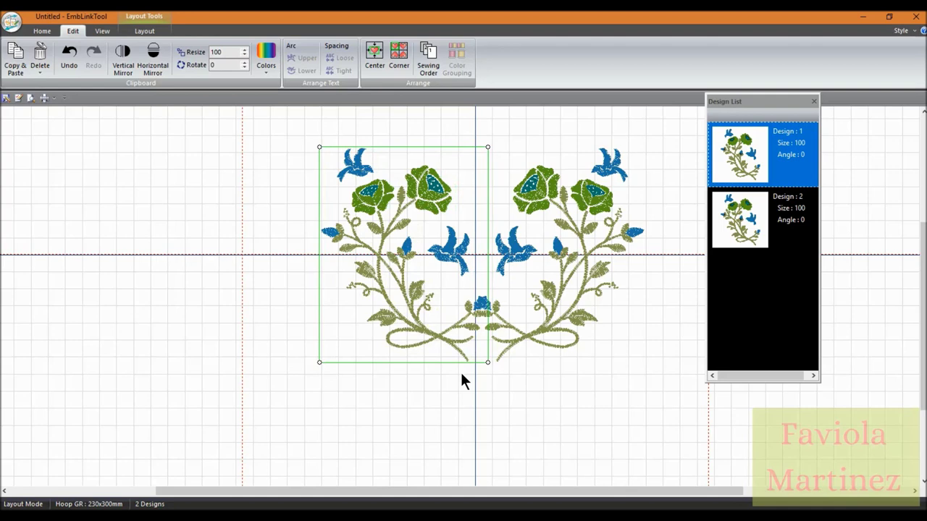
key(Left)
key(Left)
key(Left)
key(Left)
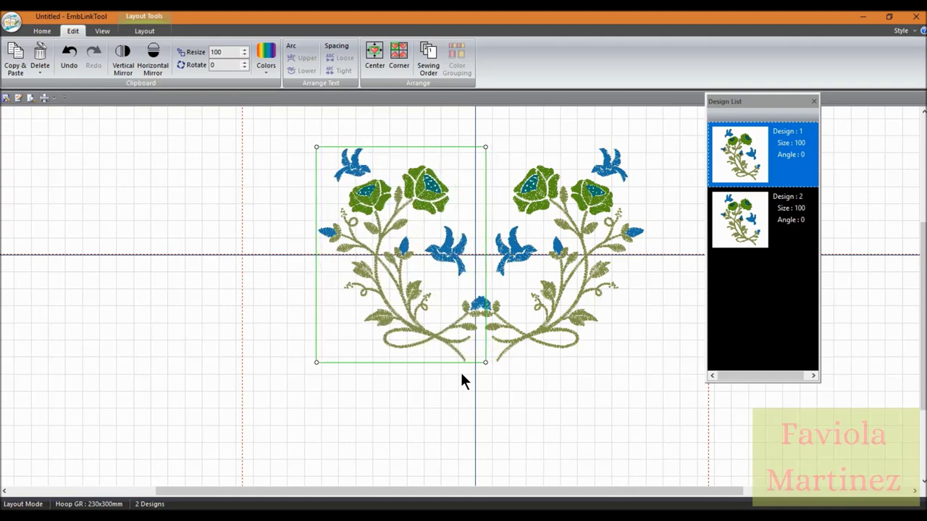
key(Left)
key(Left)
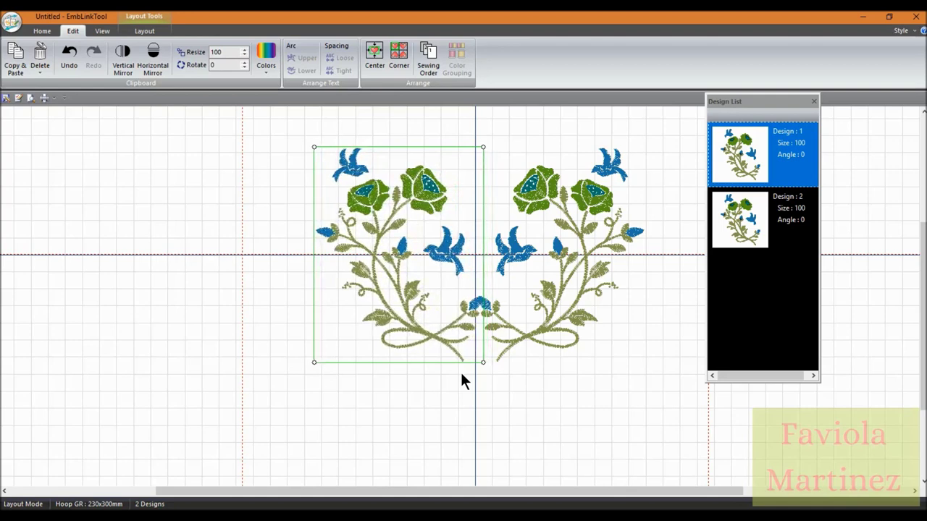
key(Left)
key(Left)
key(Left)
key(Left)
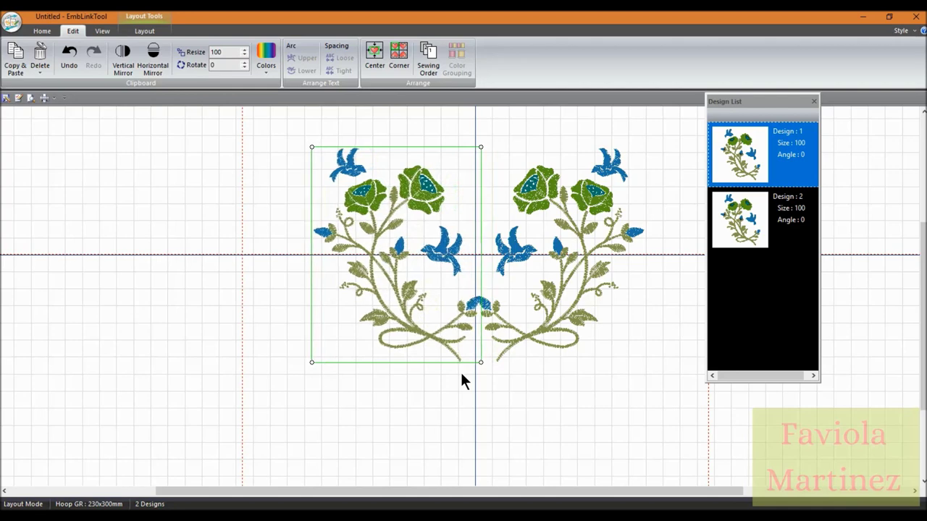
key(Left)
key(Left)
key(Left)
key(Left)
key(Left)
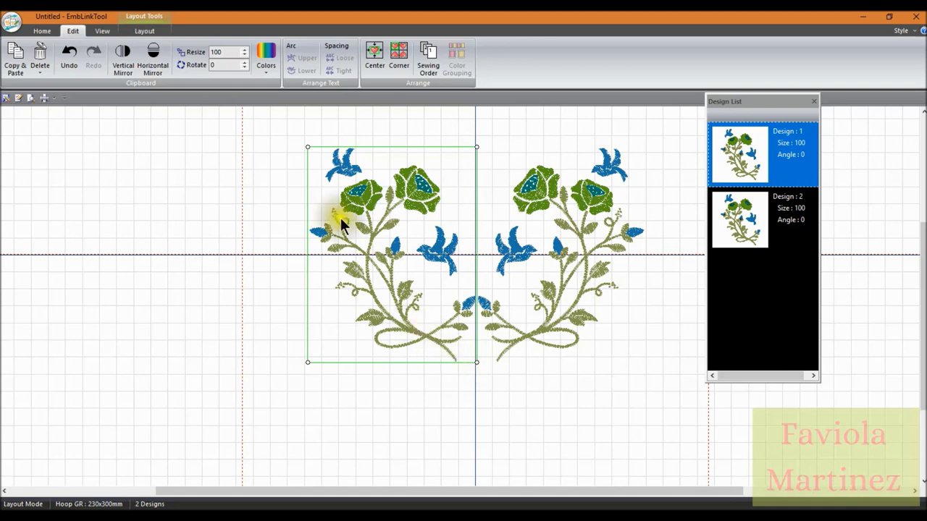
Fine-tune the original design's position at close range so its right edge lies exactly on the vertical centerline, and deselect it.
click(102, 31)
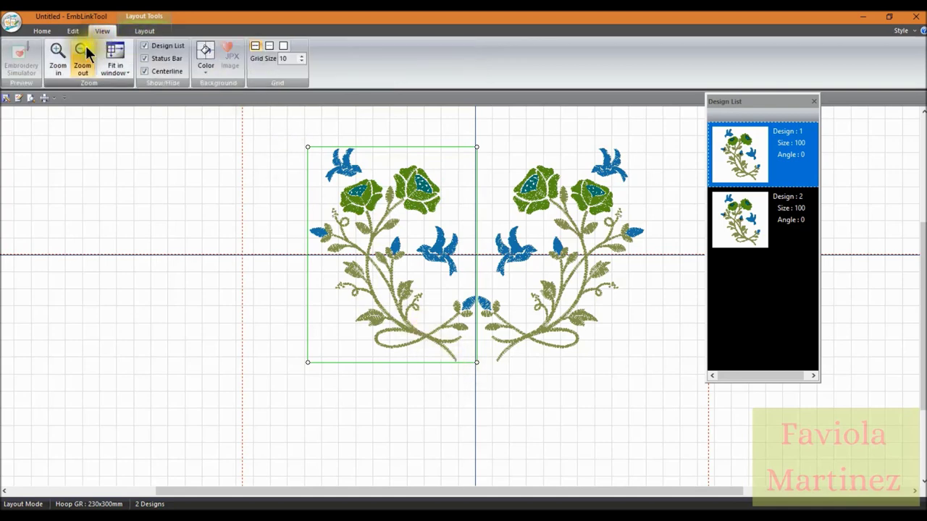
click(62, 59)
click(63, 62)
click(63, 62)
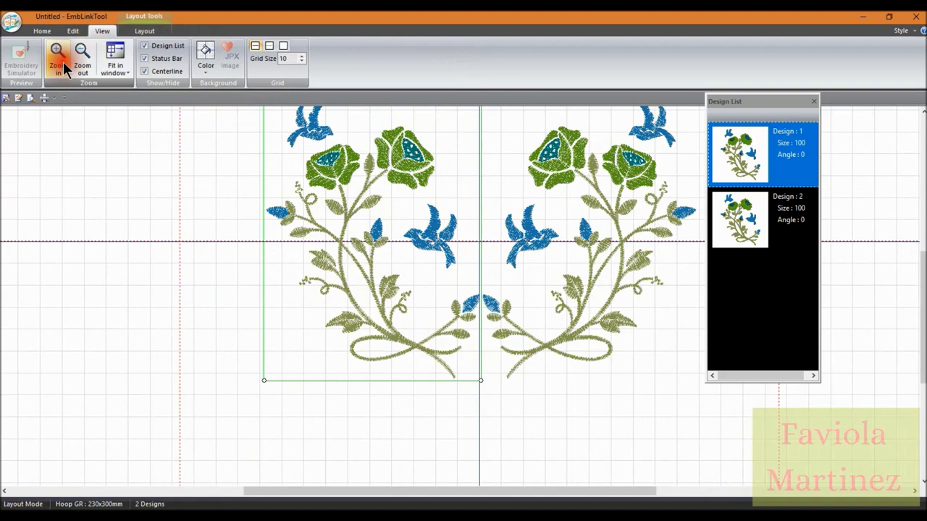
click(63, 61)
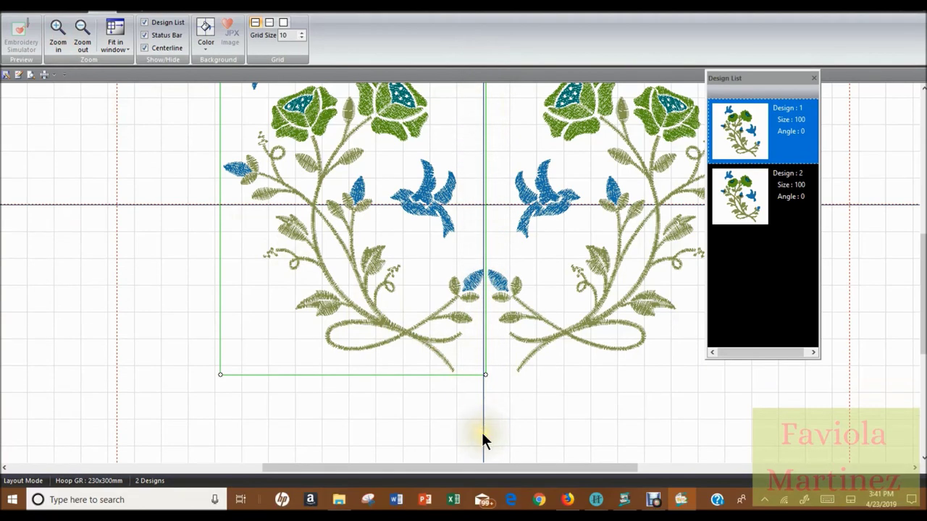
key(Left)
key(Left)
key(Left)
key(Left)
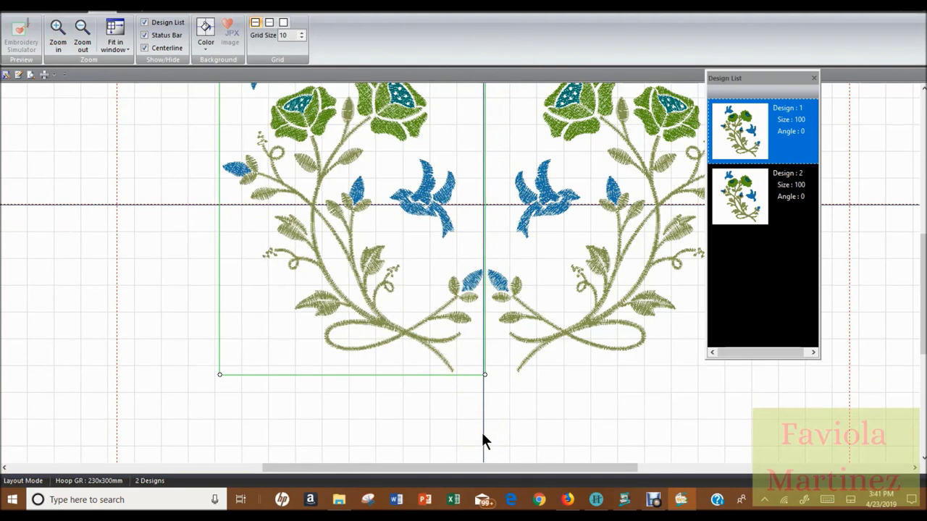
key(Left)
key(Left)
key(Left)
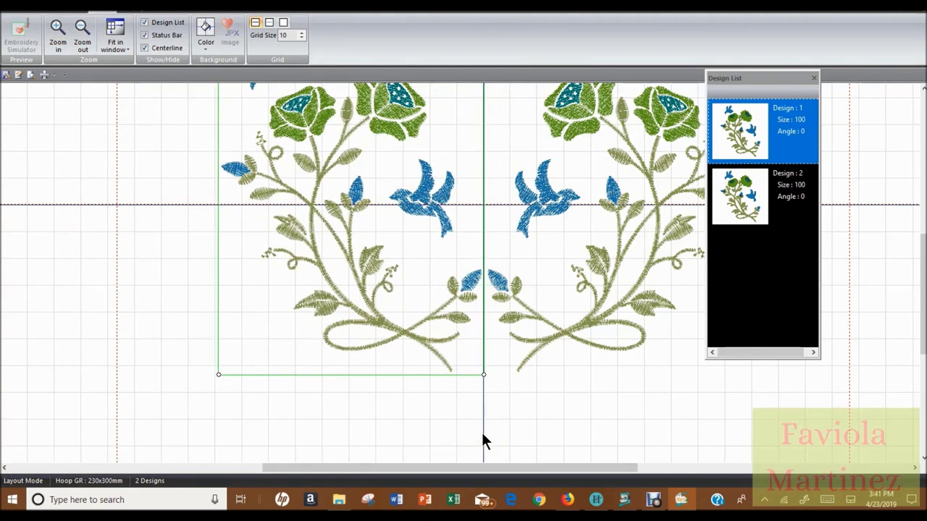
key(Left)
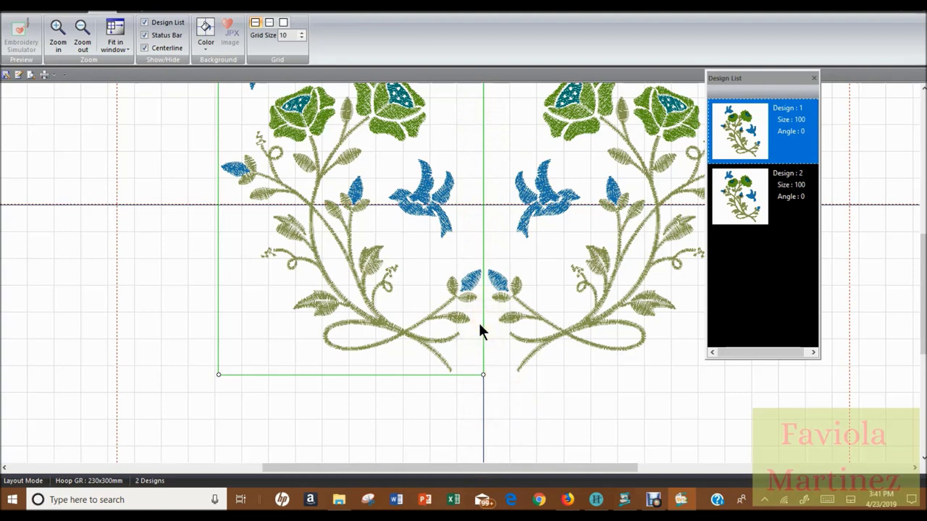
scroll(479, 331, up, 5)
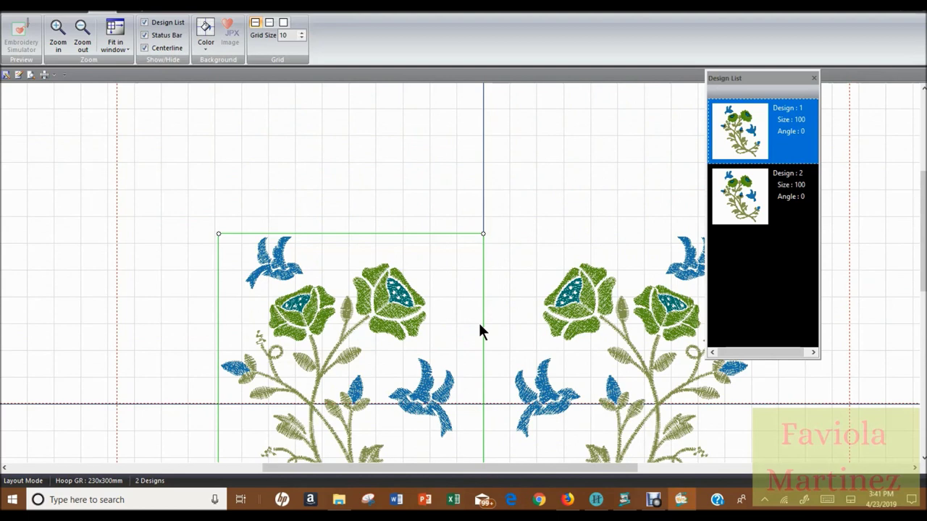
scroll(479, 327, down, 3)
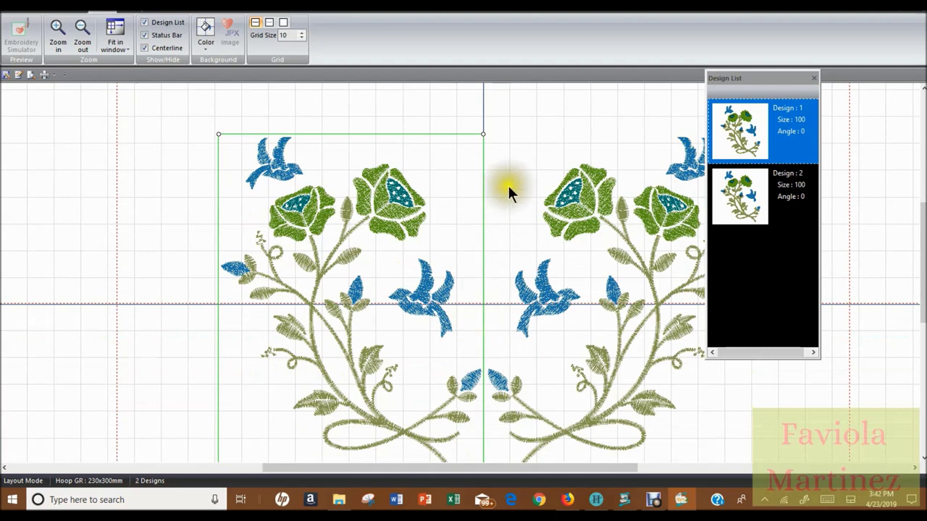
click(169, 194)
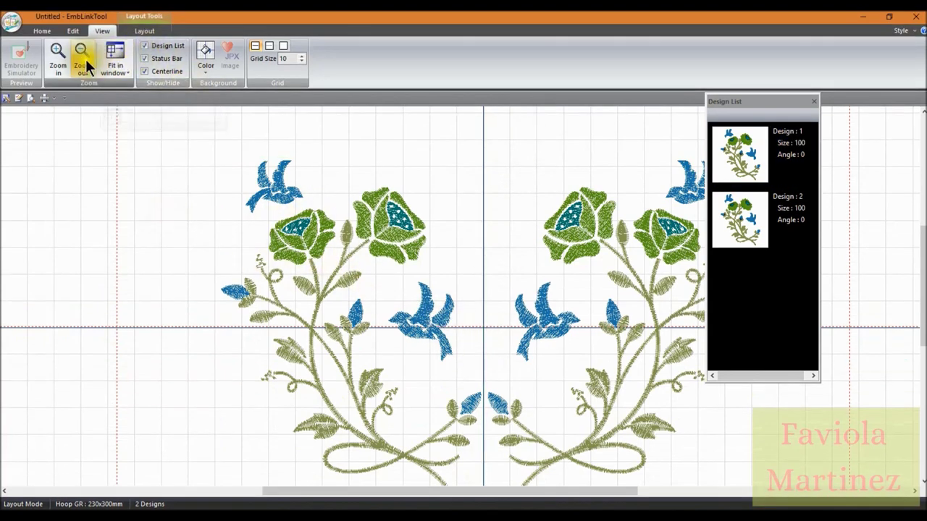
Select both the original floral design and its mirrored copy, and duplicate them together with Copy & Paste.
click(83, 38)
click(82, 62)
click(82, 62)
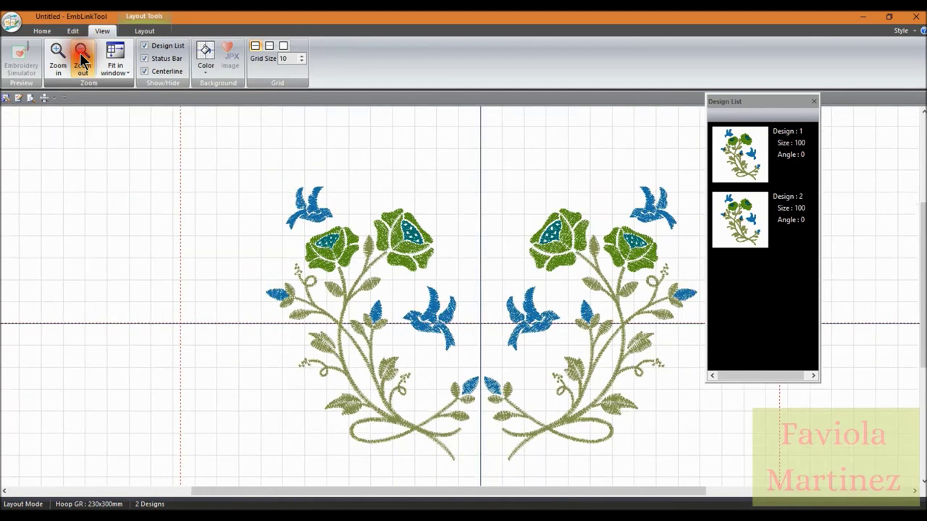
click(82, 62)
click(82, 62)
click(82, 61)
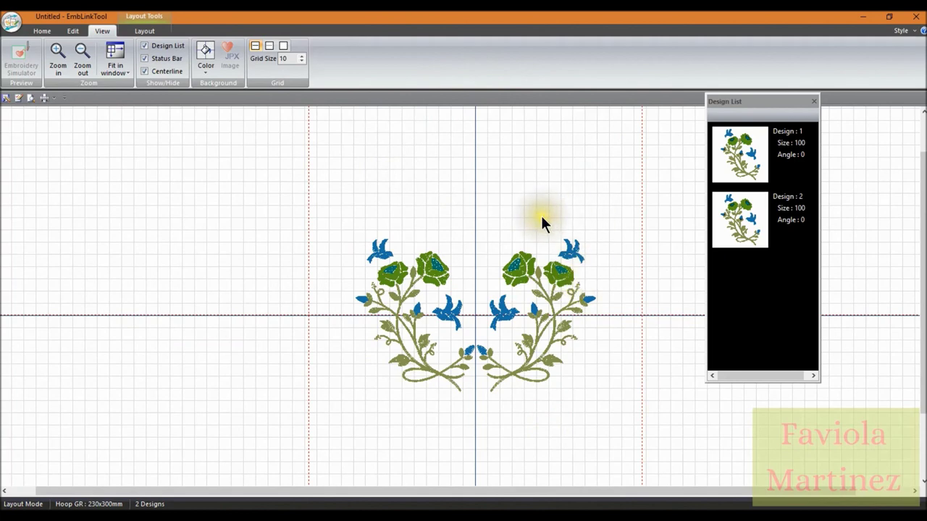
click(743, 227)
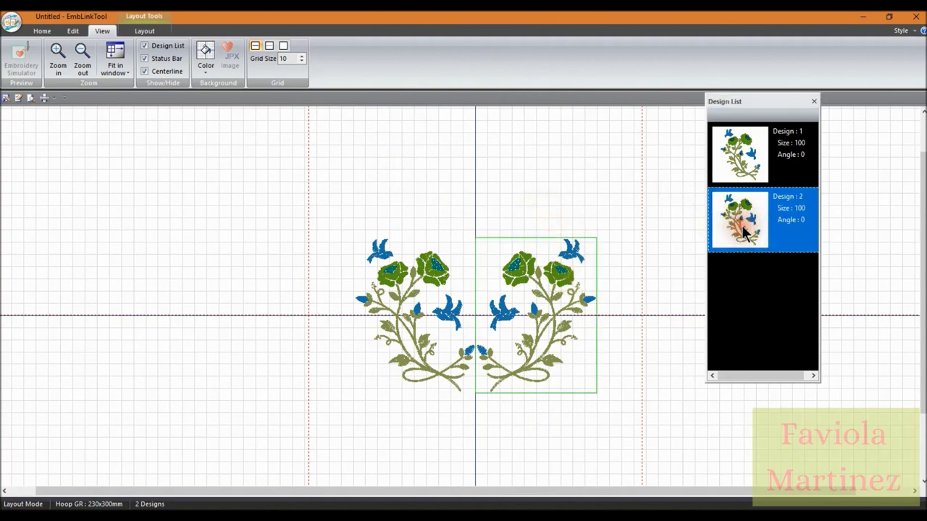
ctrl+click(739, 152)
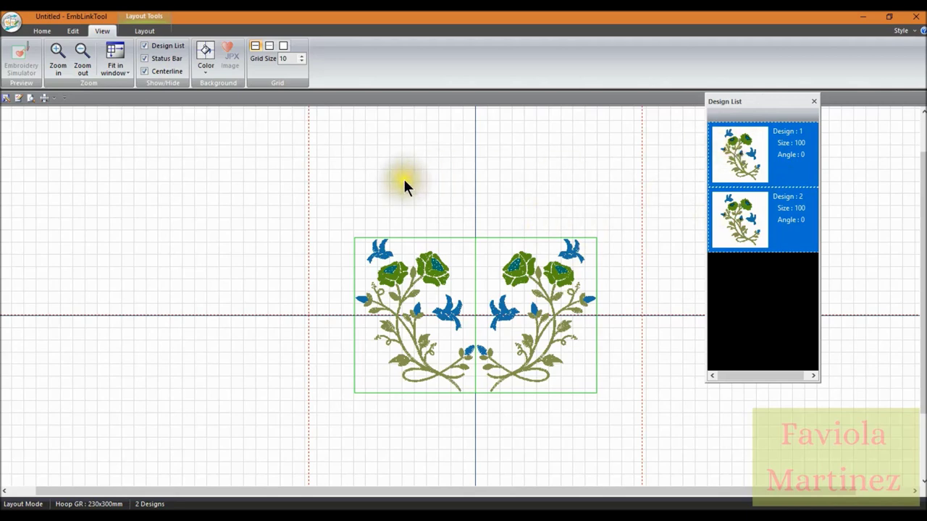
click(74, 31)
click(17, 64)
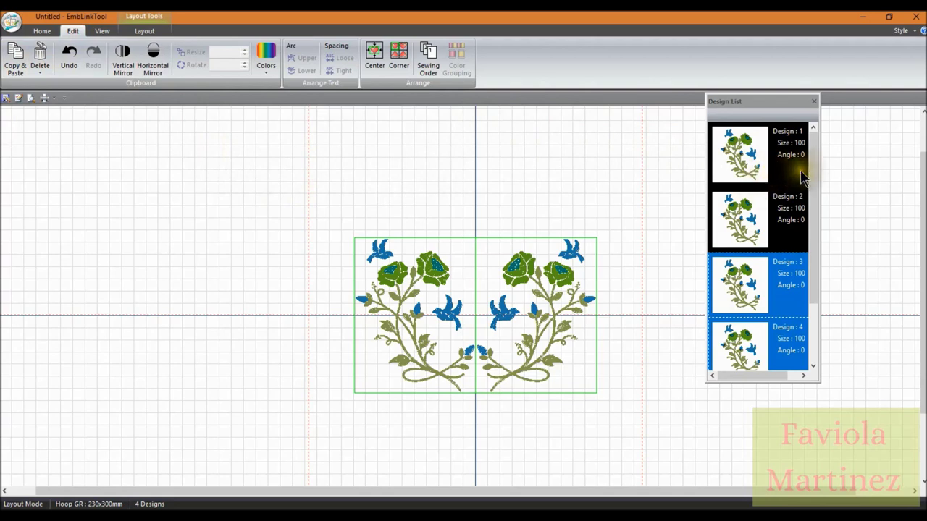
Flip the copied pair (Designs 3 and 4) with Horizontal Mirror and move it straight up above the original pair.
drag(809, 169, 817, 229)
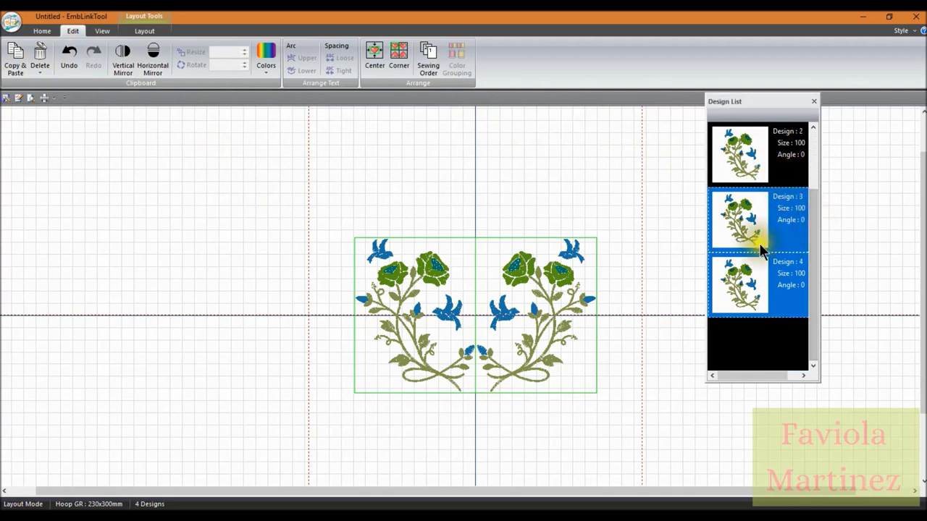
drag(816, 293, 805, 238)
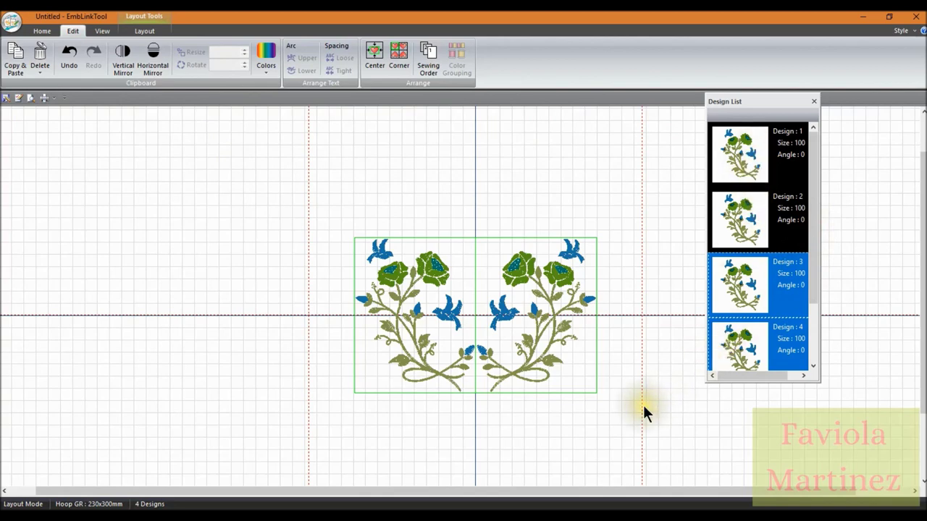
click(153, 58)
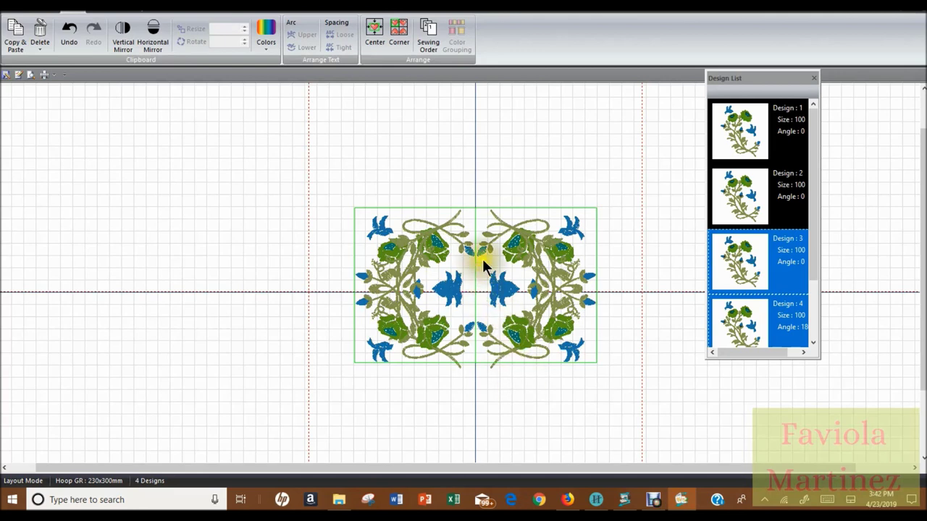
drag(480, 223, 479, 97)
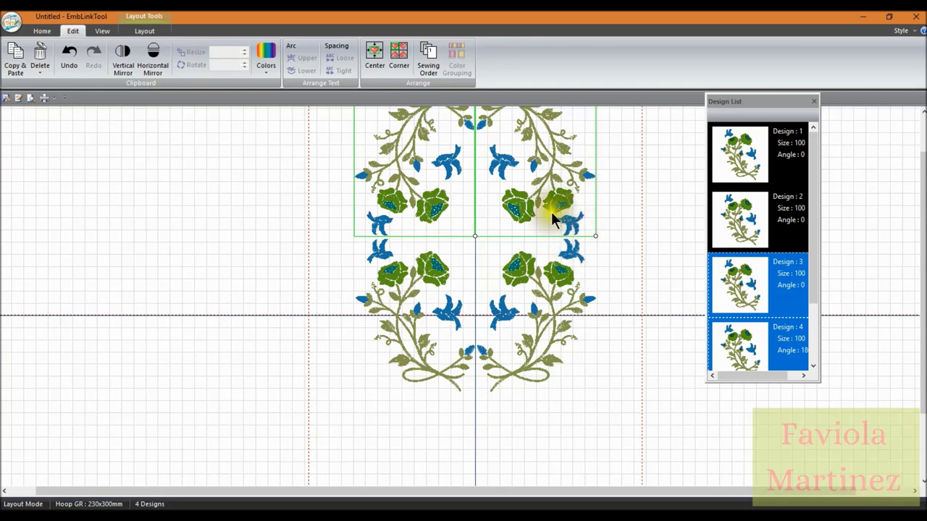
Nudge the flipped upper pair vertically upward to leave a wider, even gap between its birds and those of the lower pair.
click(102, 31)
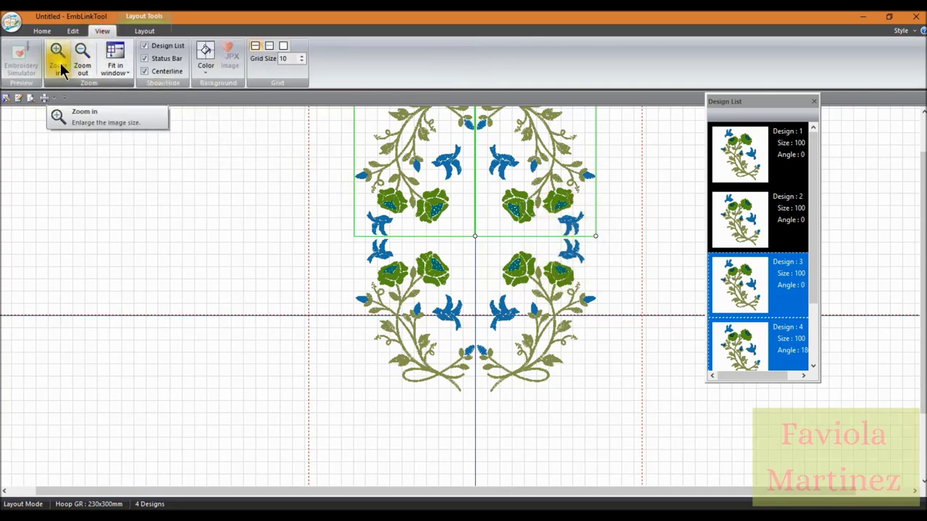
click(60, 63)
click(59, 64)
click(59, 64)
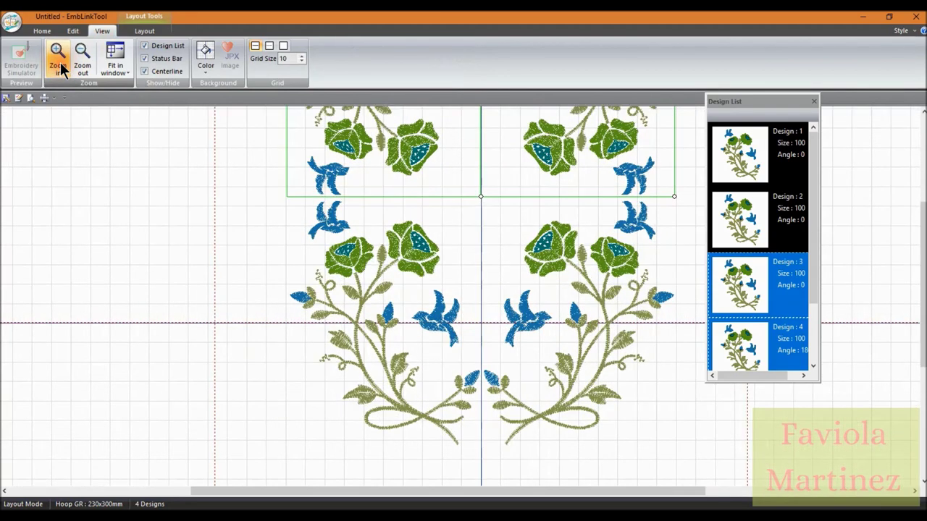
click(59, 64)
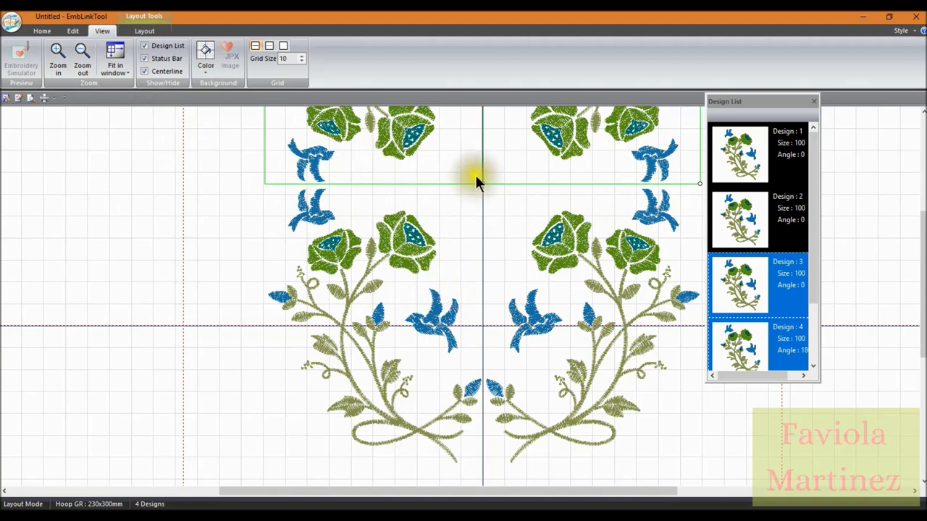
key(Up)
key(Up)
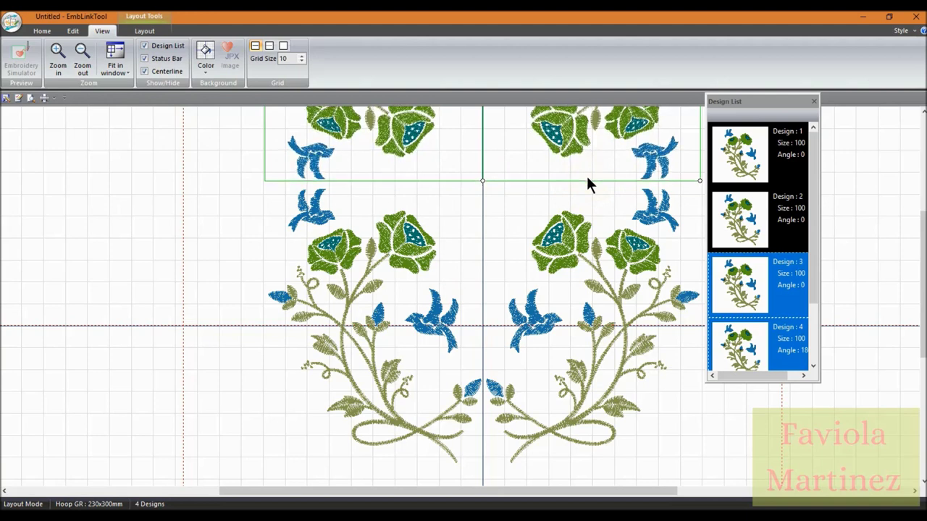
key(Up)
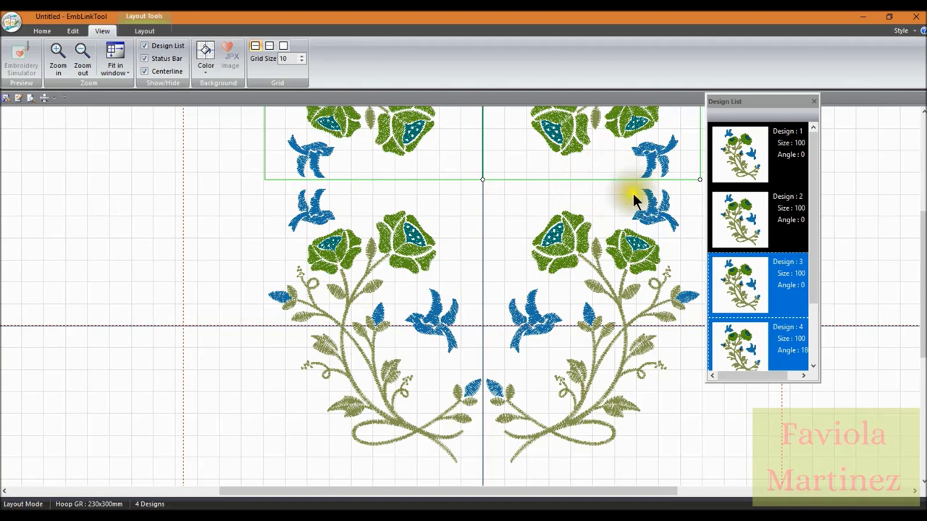
scroll(550, 239, up, 3)
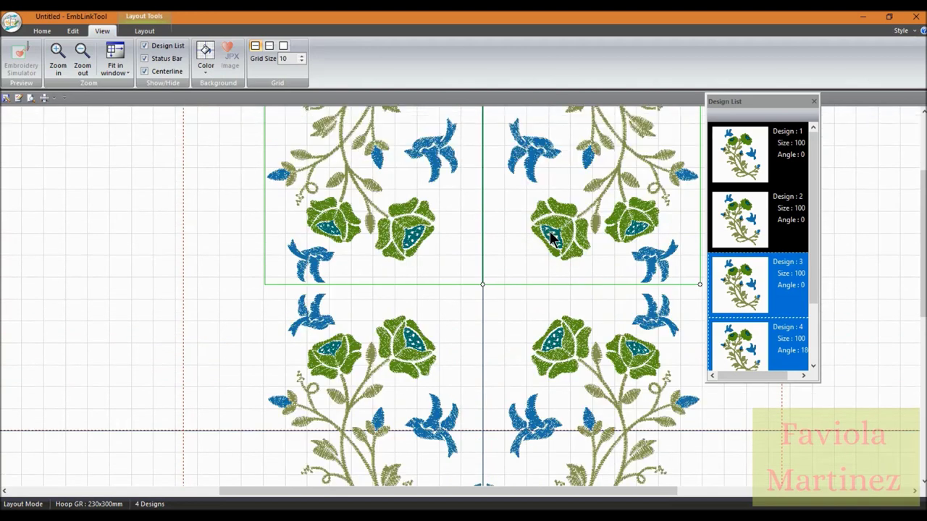
scroll(550, 239, down, 2)
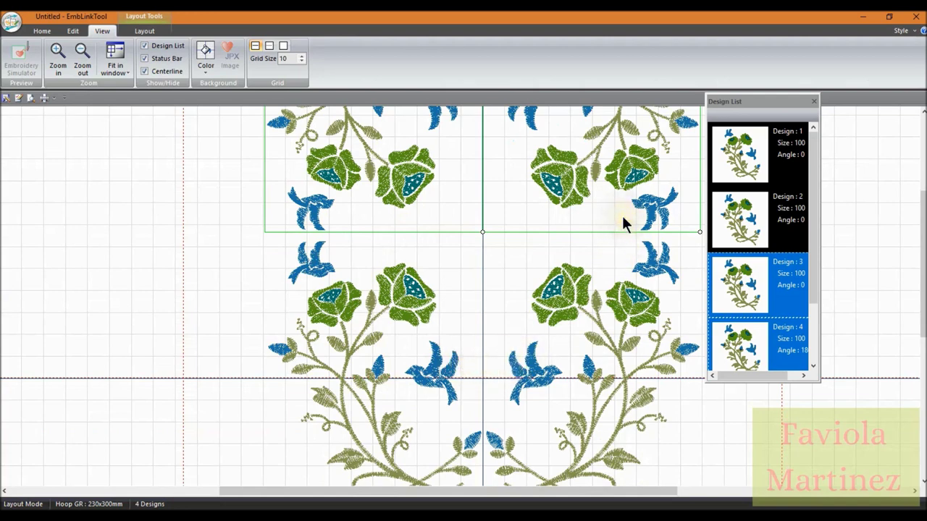
key(Up)
key(Up)
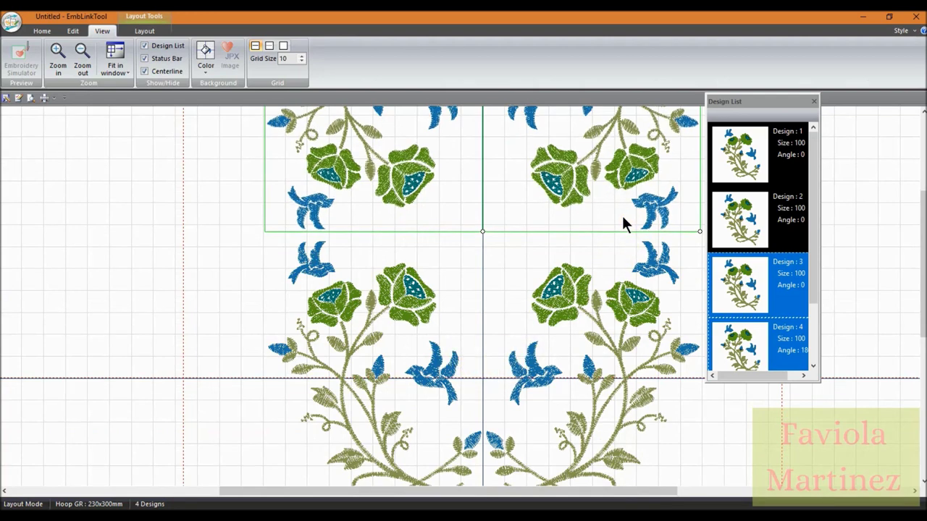
key(Up)
key(Up)
key(Up)
key(Up)
key(Up)
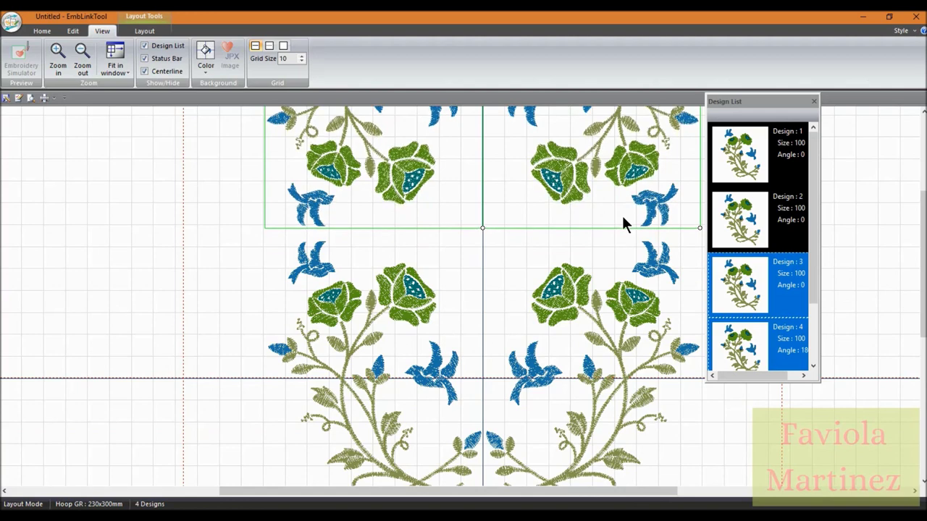
key(Up)
key(Up)
key(Up)
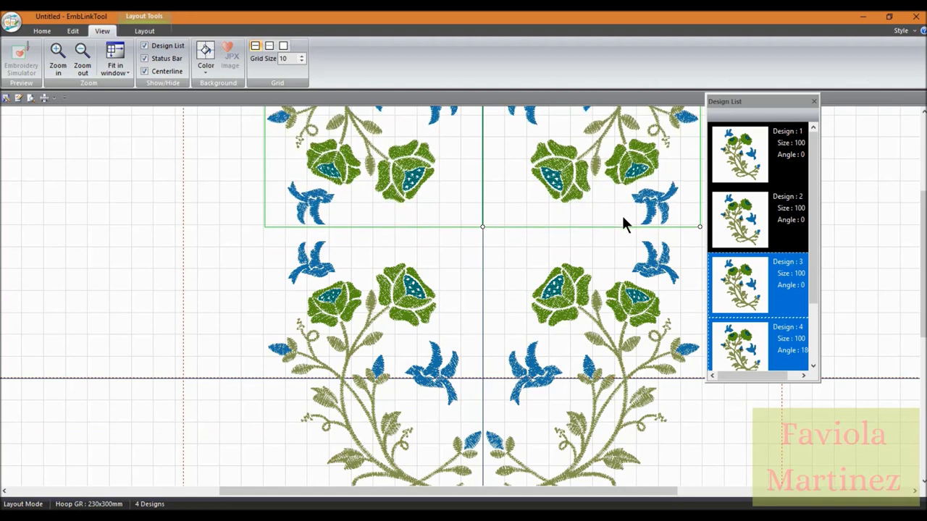
key(Up)
key(Up)
key(Up)
key(Up)
key(Up)
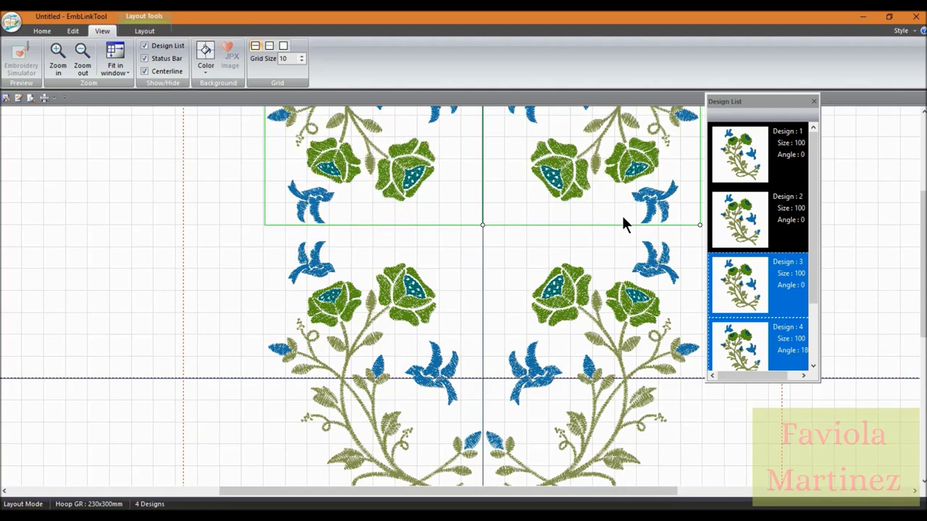
key(Up)
key(Up)
key(Up)
key(Up)
key(Up)
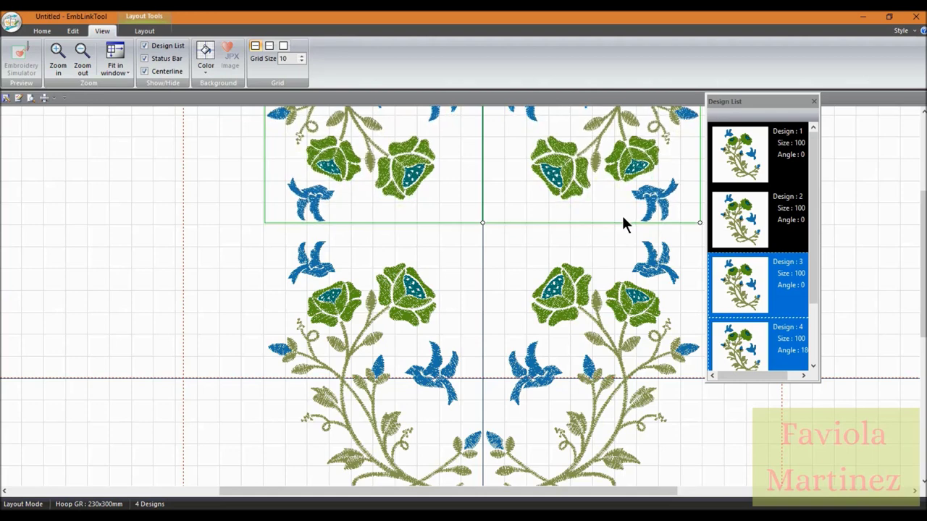
key(Up)
key(Up)
key(Up)
key(Up)
key(Up)
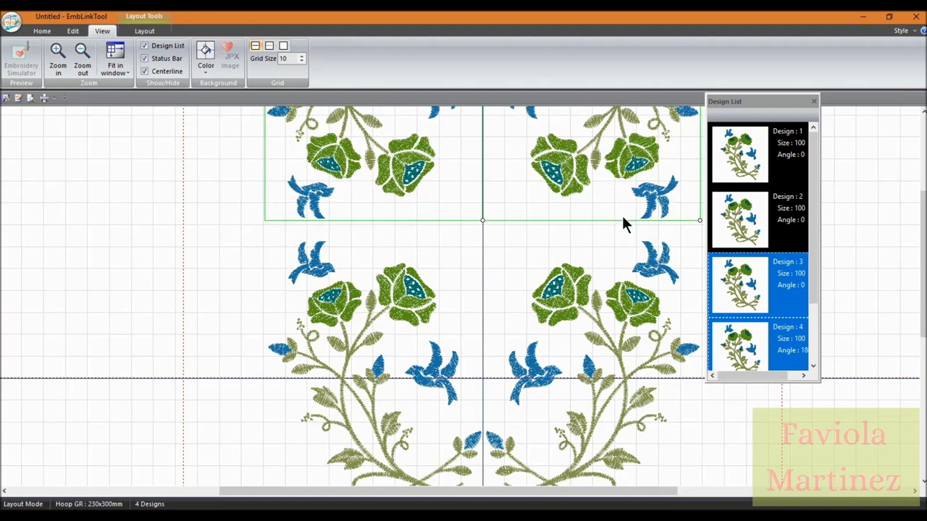
scroll(600, 201, down, 3)
scroll(565, 231, up, 4)
scroll(564, 231, up, 3)
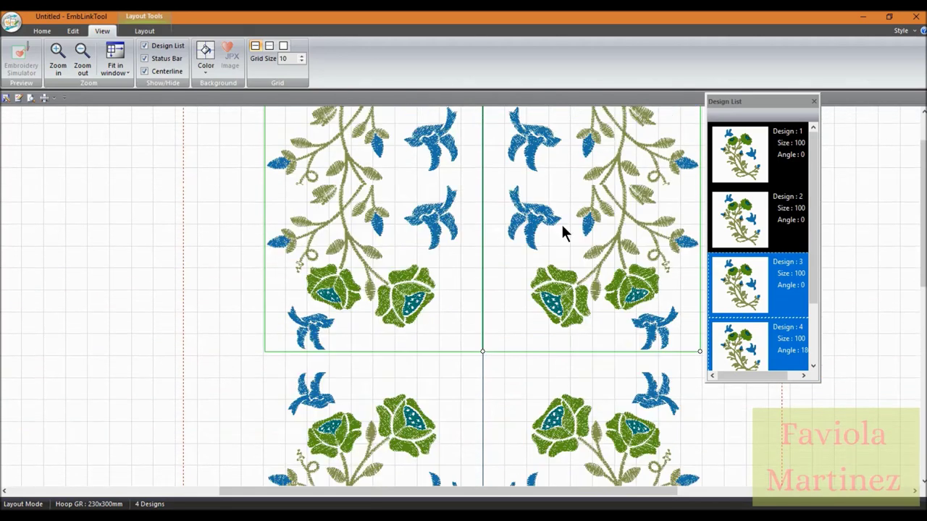
scroll(561, 222, down, 2)
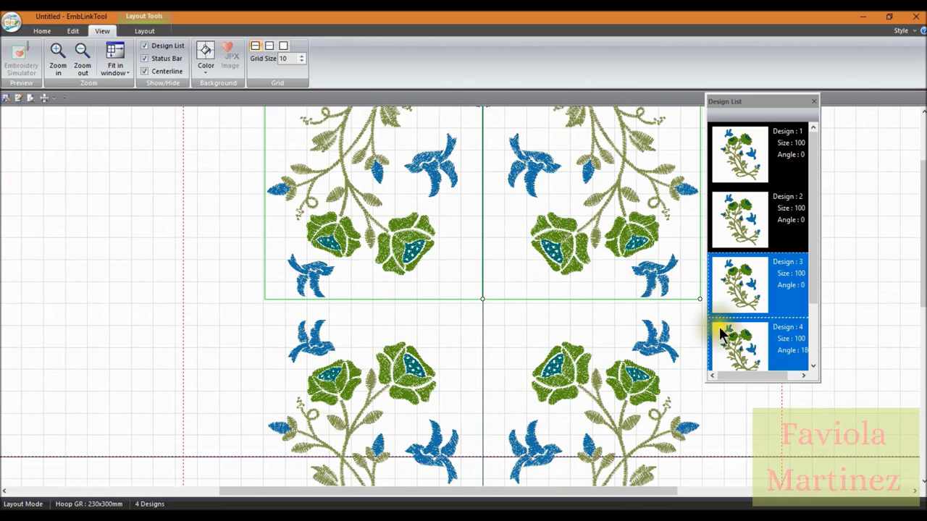
Deselect the upper pair, then select all four floral designs together on the canvas.
click(84, 63)
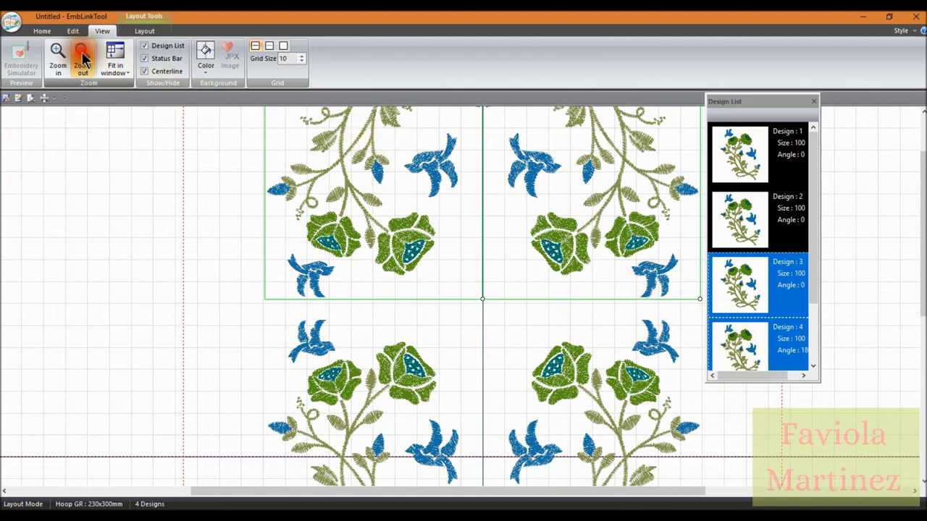
click(84, 61)
click(84, 59)
click(84, 58)
click(84, 58)
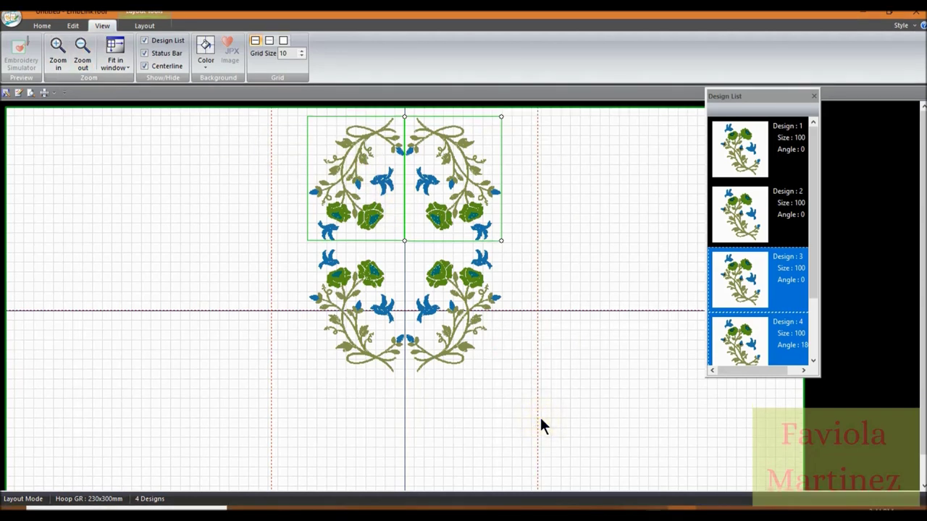
click(559, 353)
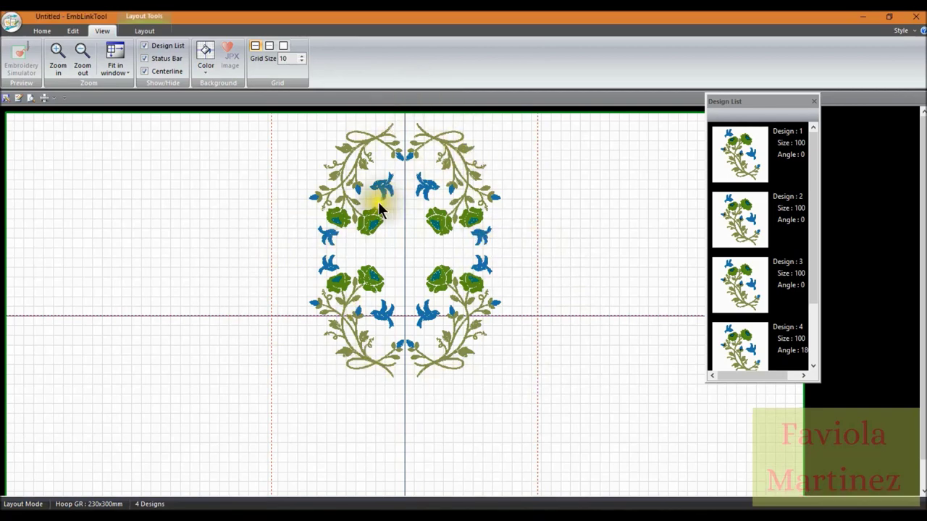
click(369, 214)
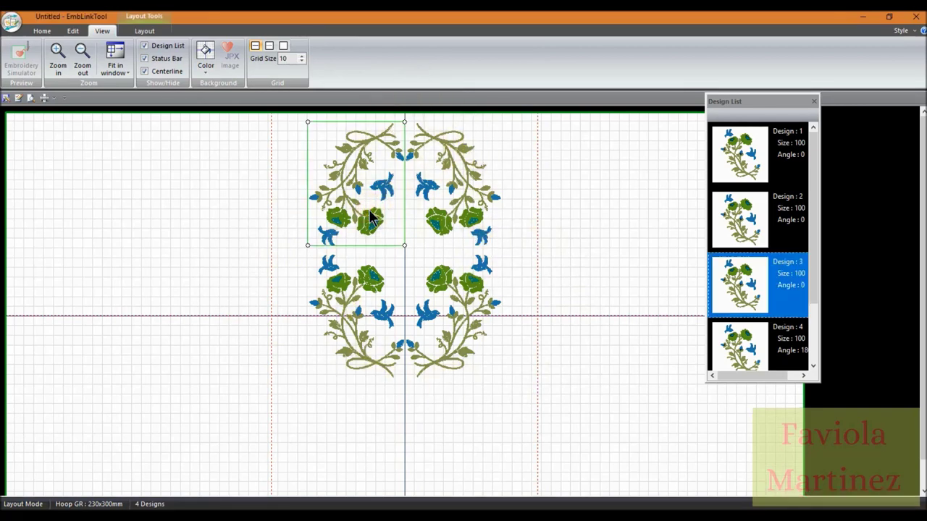
ctrl+click(447, 185)
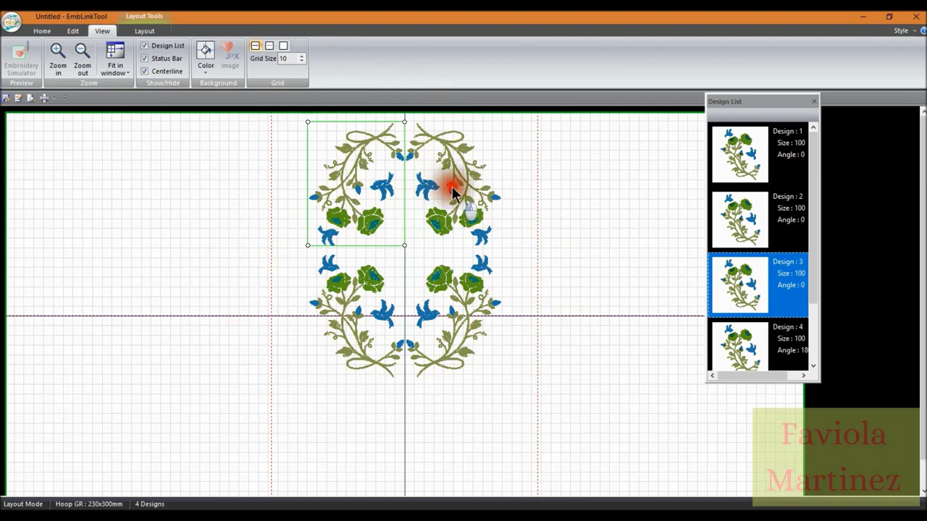
ctrl+click(457, 325)
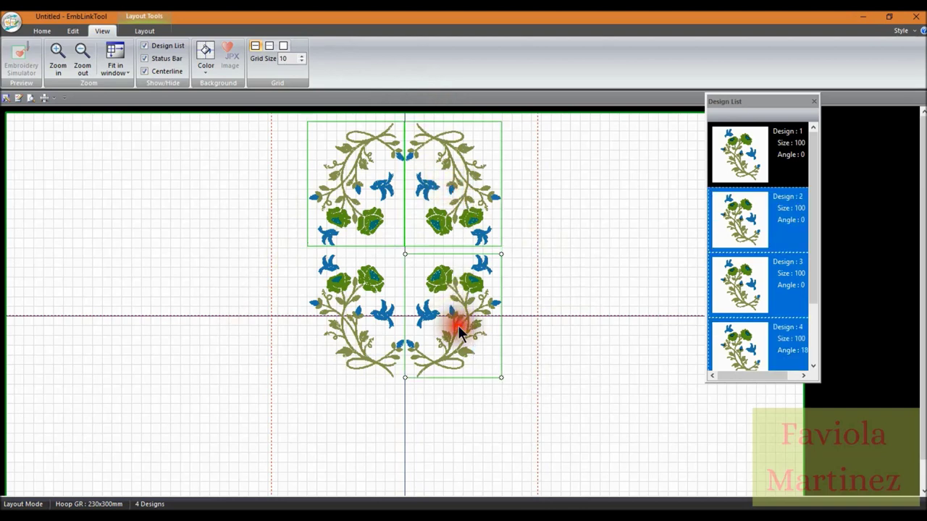
ctrl+click(350, 295)
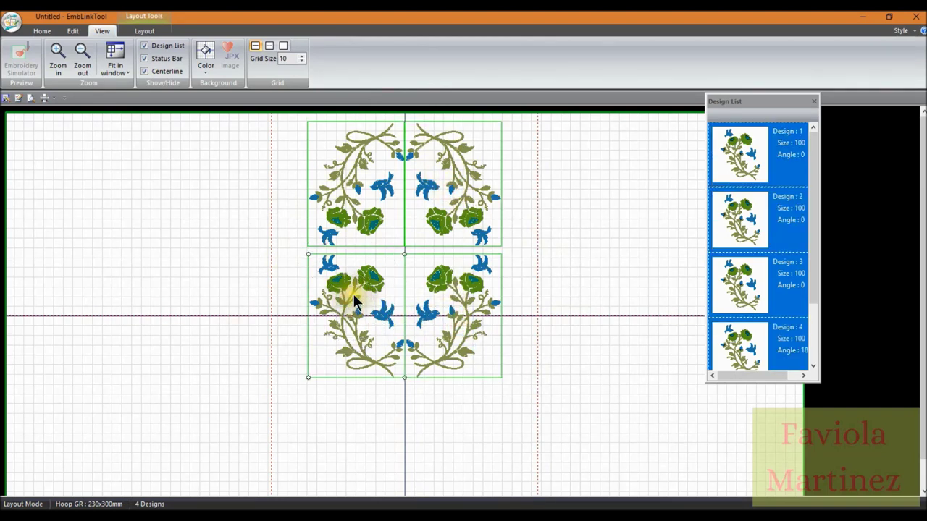
Try to change the Rotate value for all four selected designs at once.
click(76, 31)
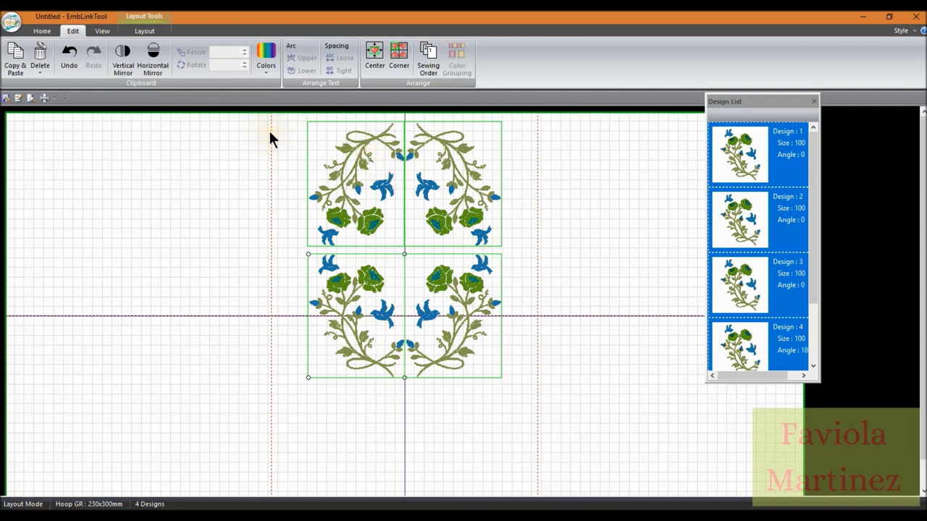
click(223, 62)
click(226, 63)
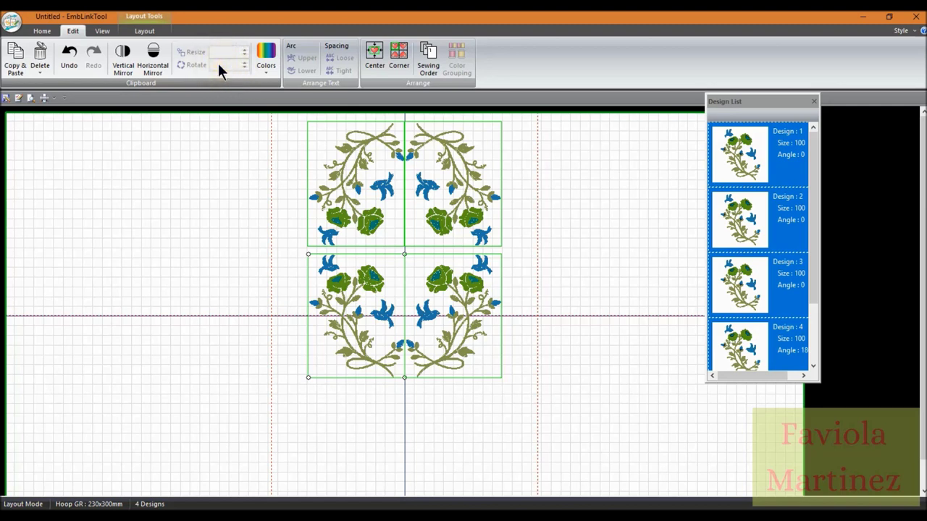
click(244, 62)
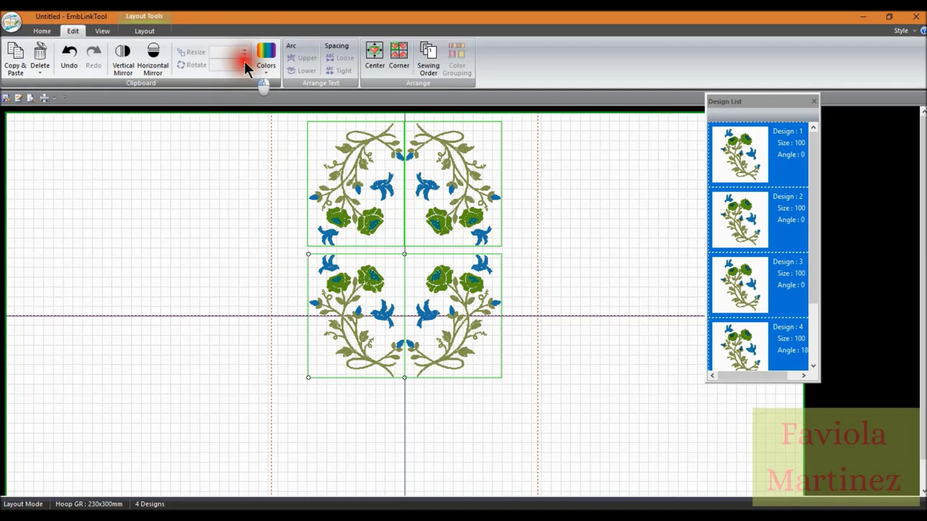
click(244, 61)
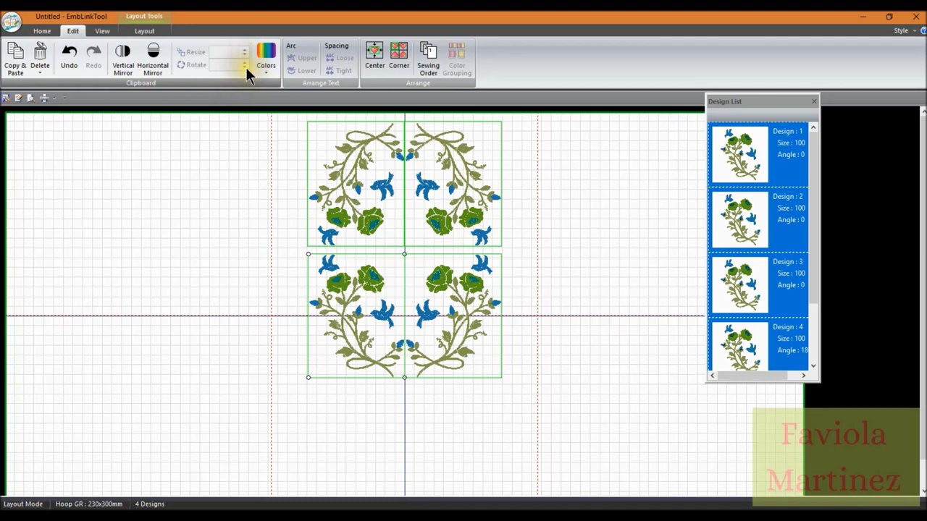
Retry rotating the four selected floral designs as a group and clear the selection.
click(243, 65)
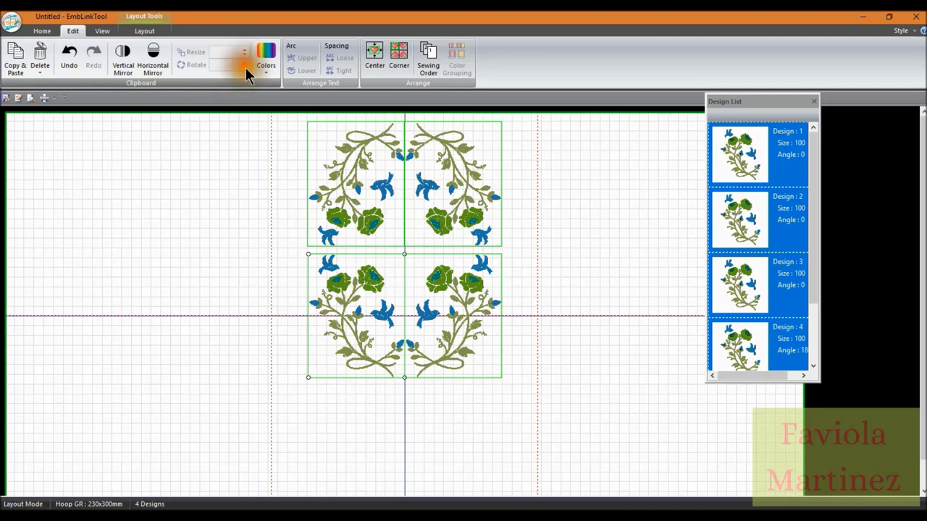
click(557, 381)
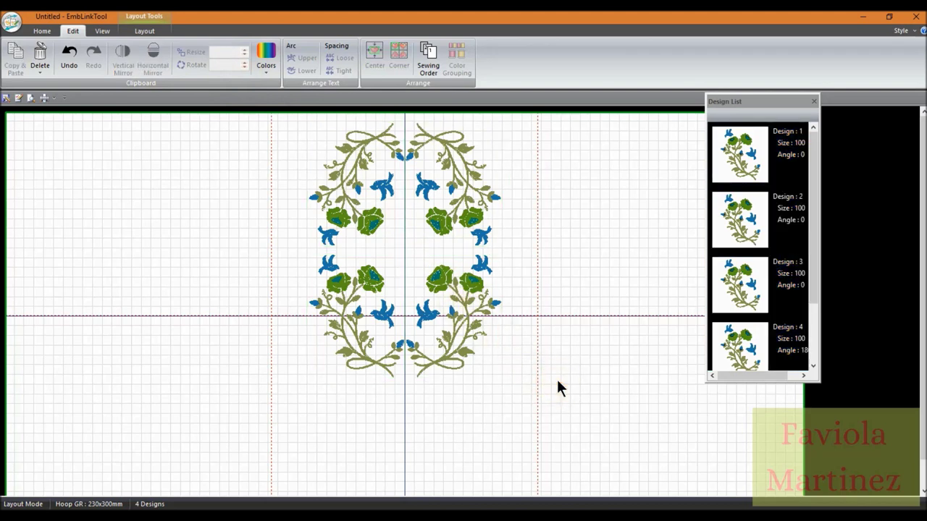
Flip Design 4 vertically and back with Vertical Mirror, do the same with Horizontal Mirror, and deselect it.
click(457, 208)
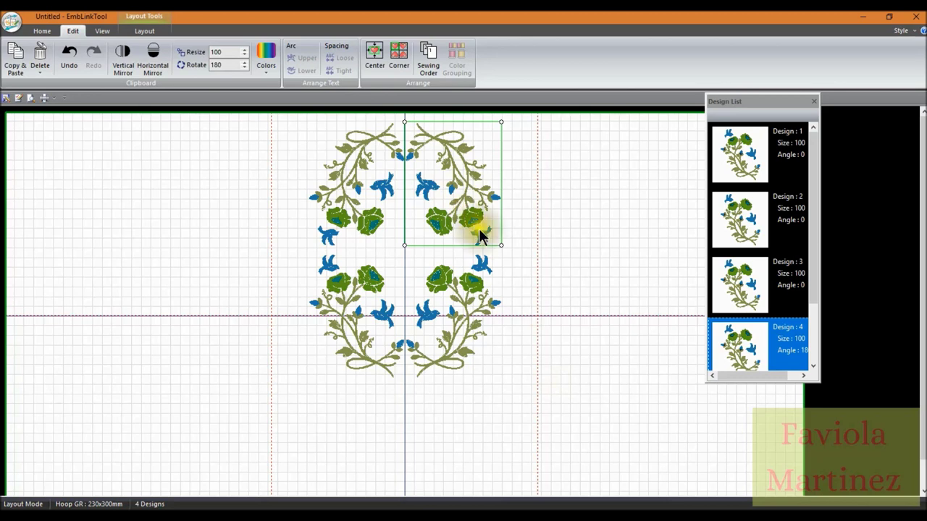
click(125, 61)
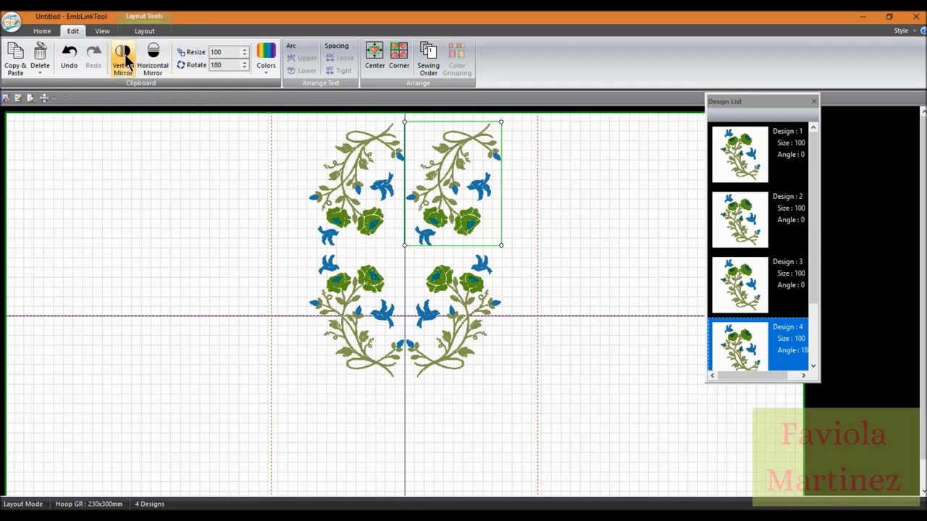
click(125, 62)
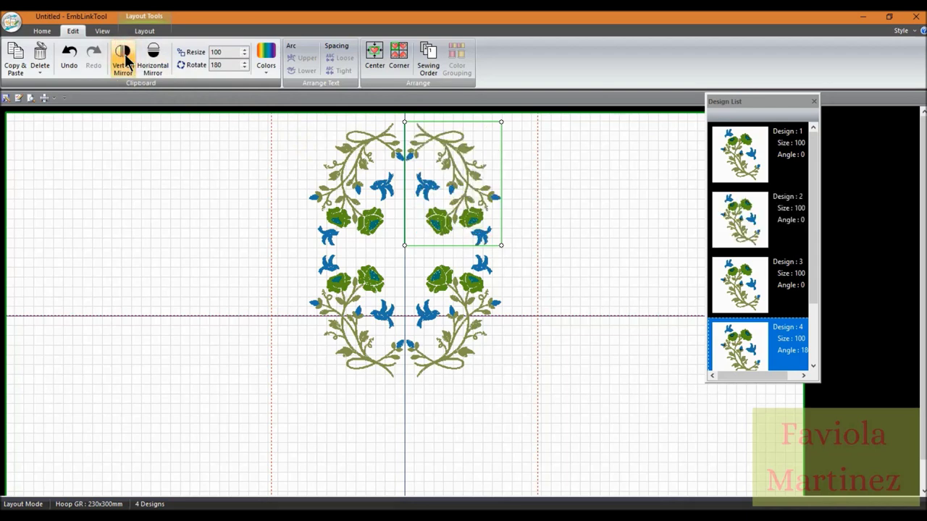
click(153, 65)
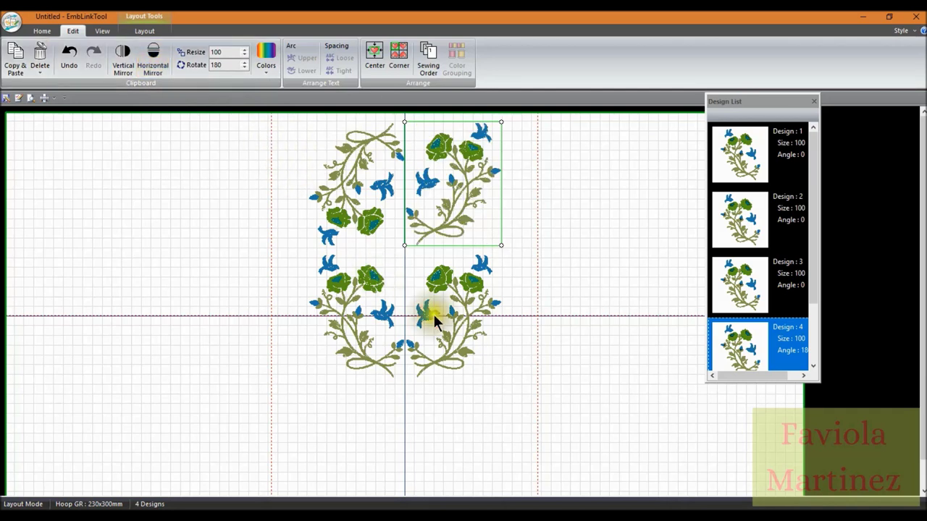
click(153, 63)
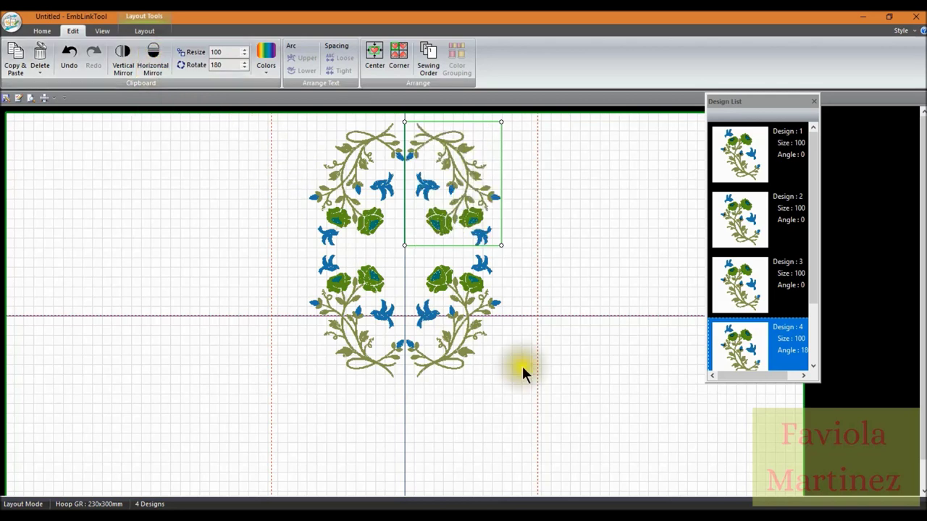
click(536, 419)
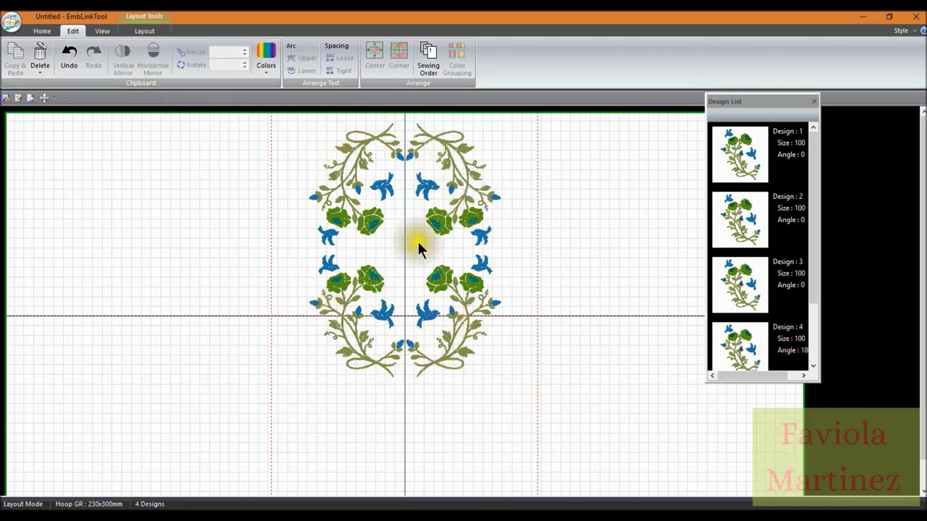
Select all four floral designs, center them as a group in the hoop, and deselect them.
click(356, 202)
ctrl+click(437, 192)
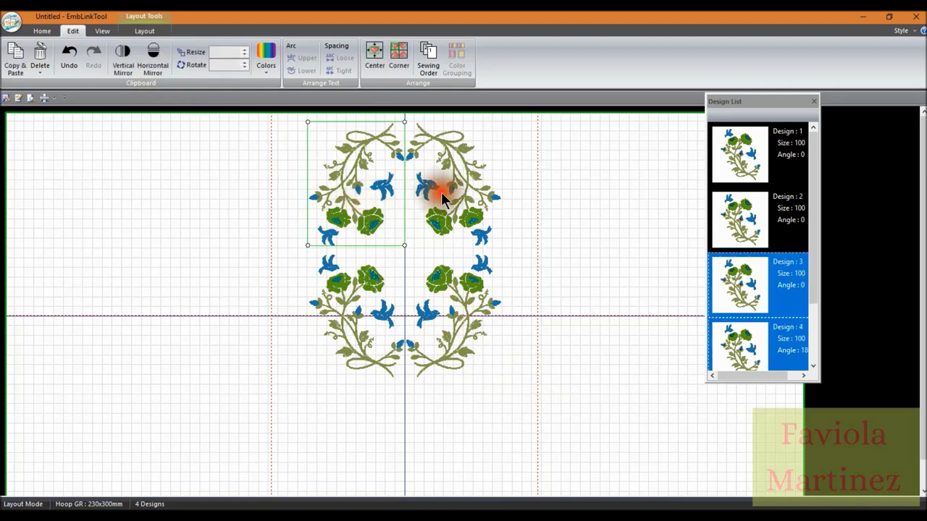
ctrl+click(454, 308)
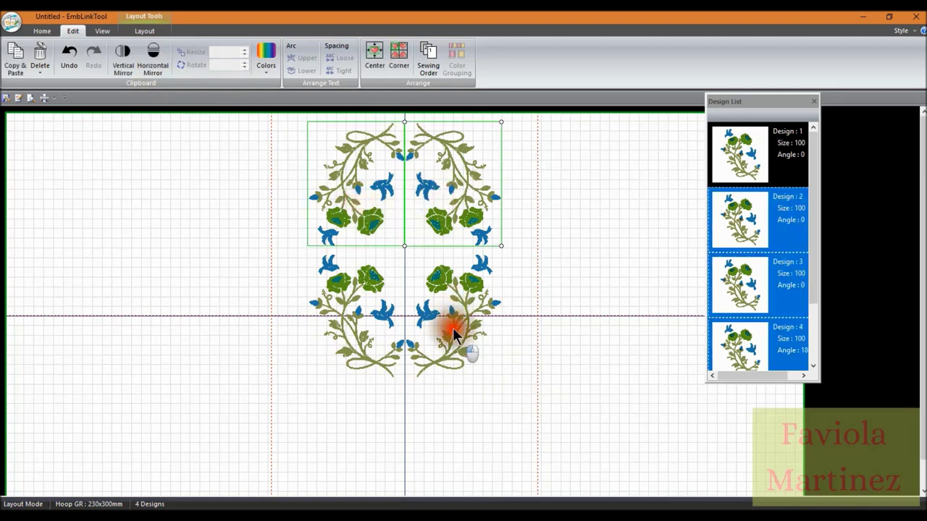
ctrl+click(377, 316)
click(374, 58)
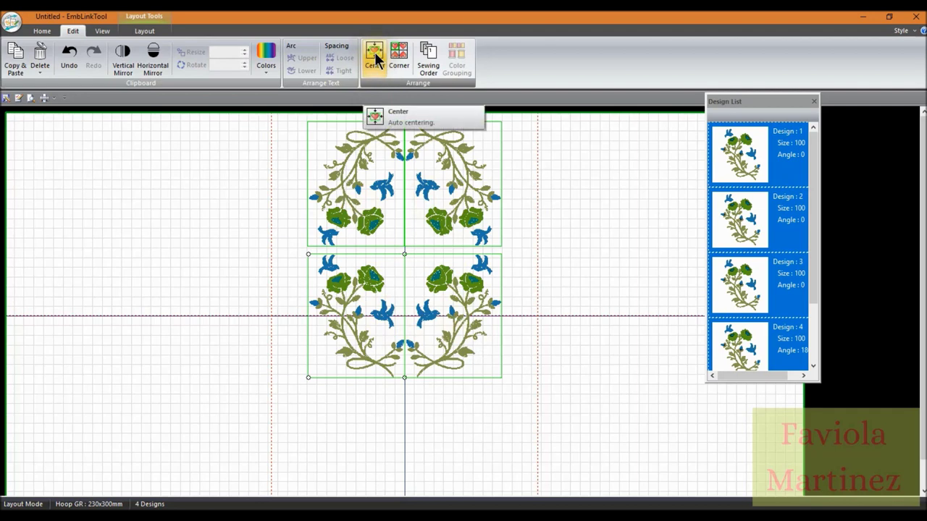
click(375, 56)
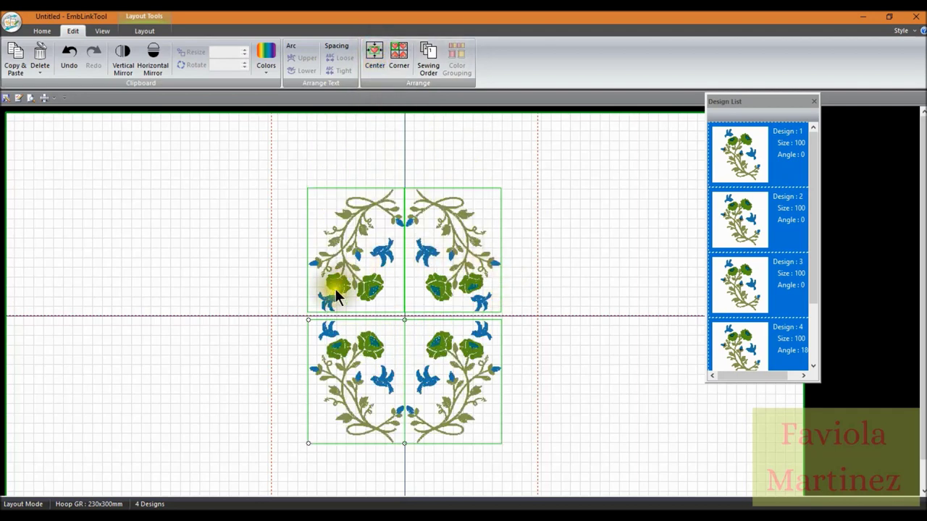
click(529, 375)
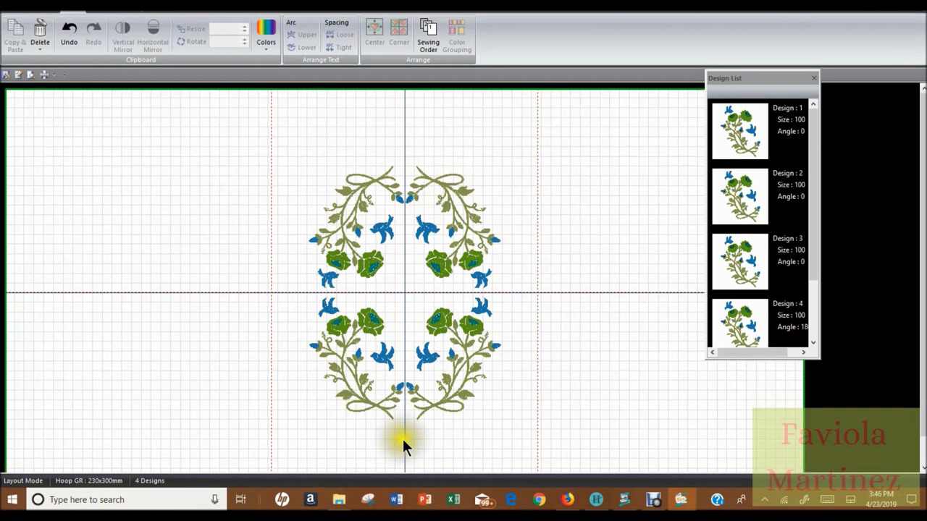
click(346, 352)
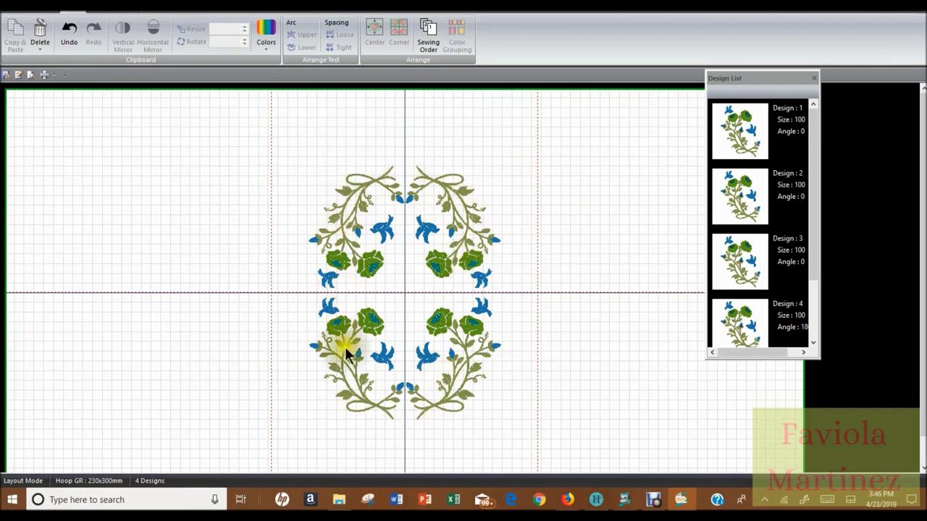
click(484, 398)
click(485, 319)
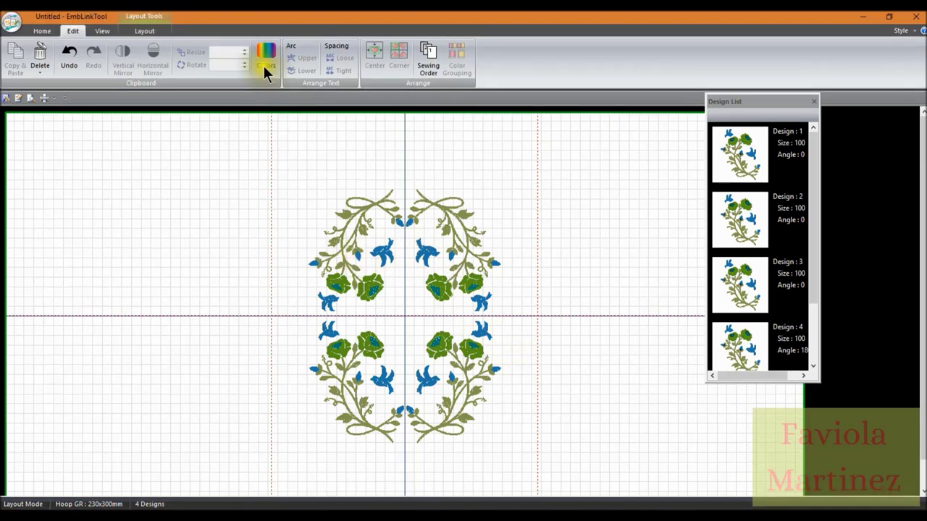
Place the yellow flower design World_1_55.jef from the 01_SQ14 folder at the center of the four floral designs.
click(42, 31)
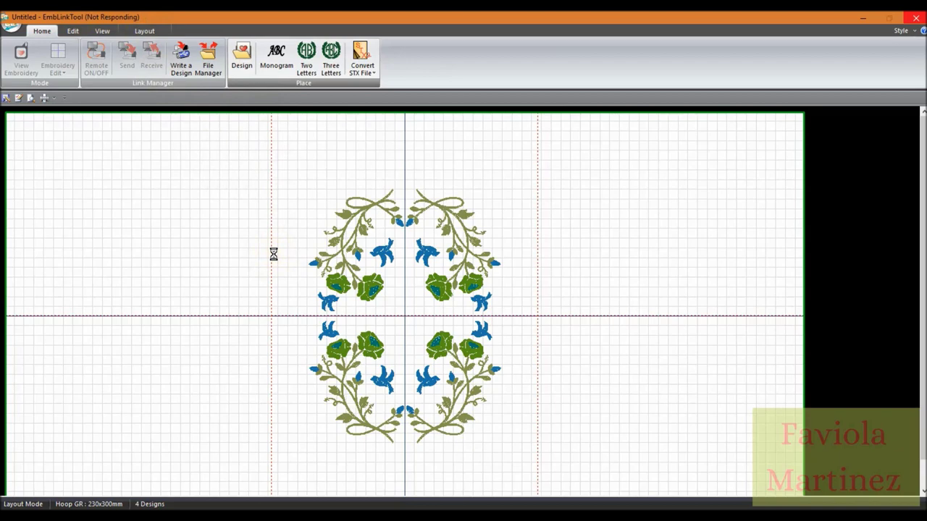
click(296, 262)
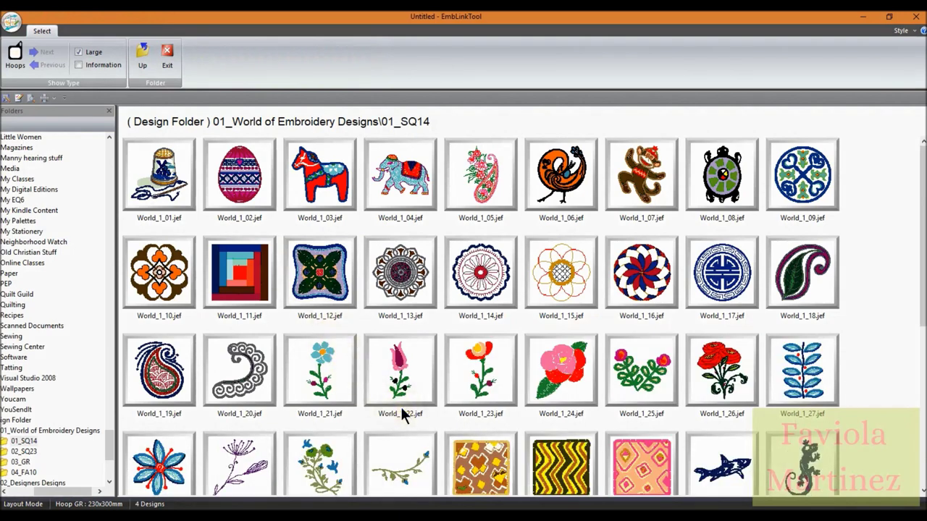
scroll(401, 406, down, 3)
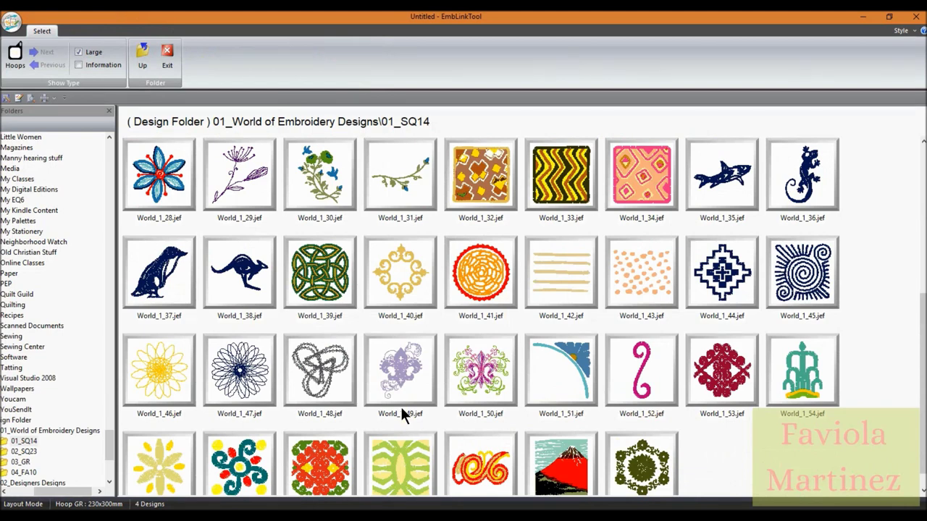
scroll(403, 414, down, 1)
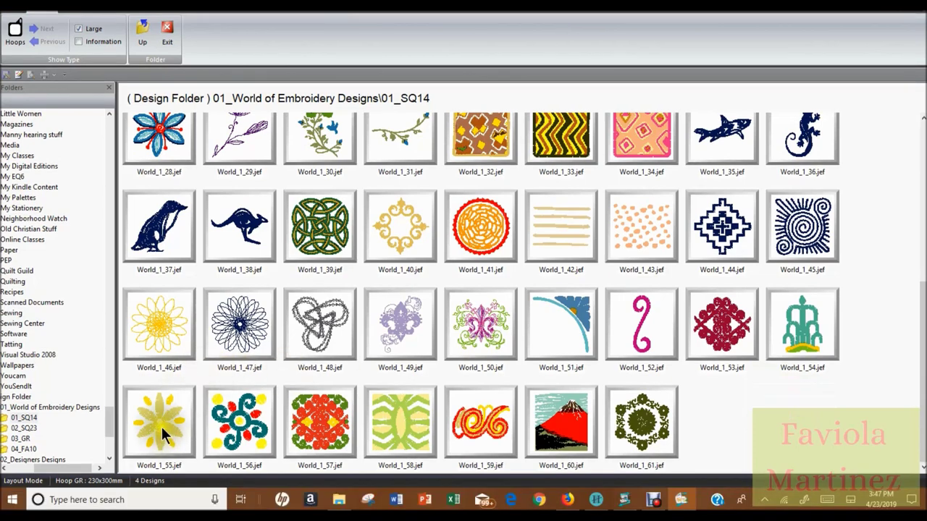
click(163, 407)
double_click(163, 413)
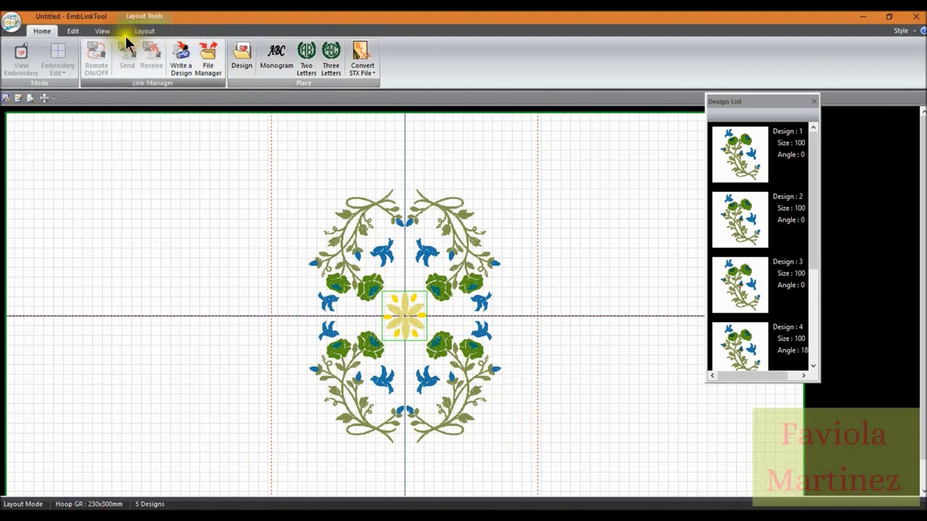
Select the yellow flower at the center of the layout and open its thread color settings.
click(105, 31)
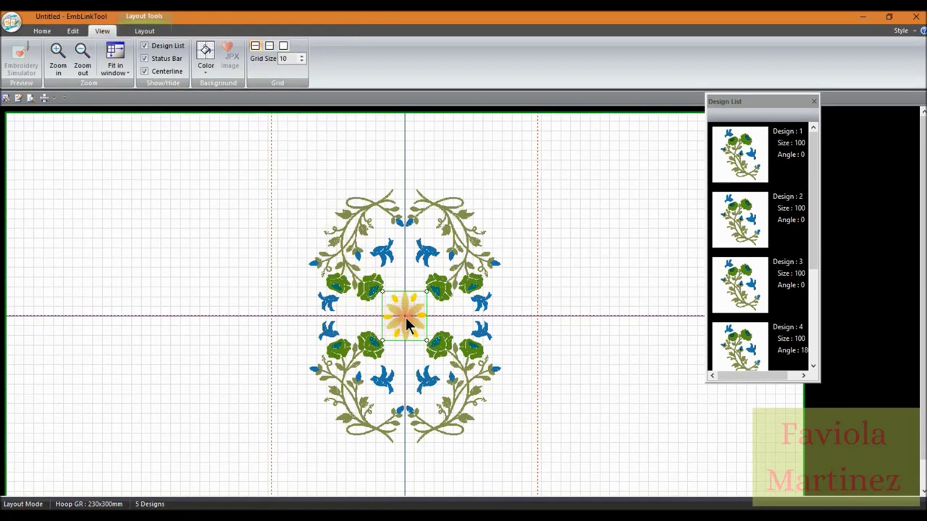
click(529, 342)
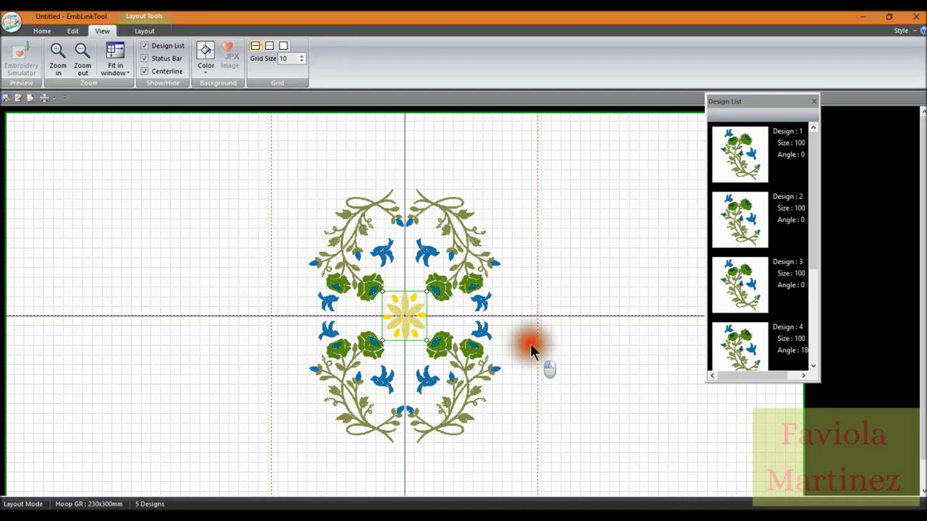
click(57, 63)
click(57, 63)
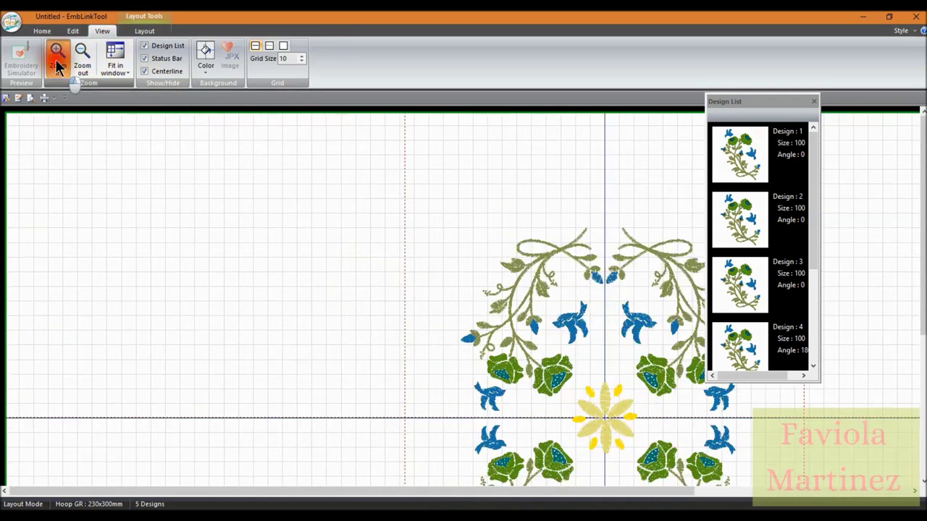
click(58, 63)
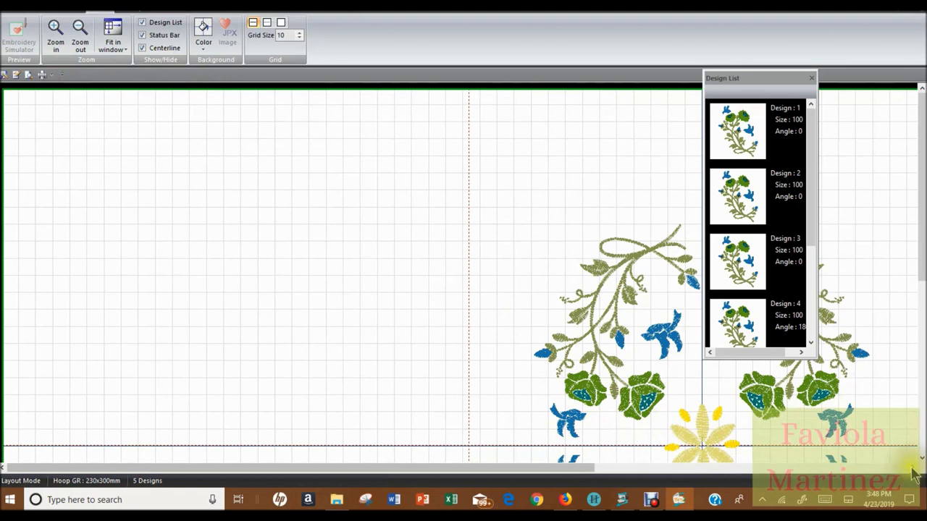
click(921, 467)
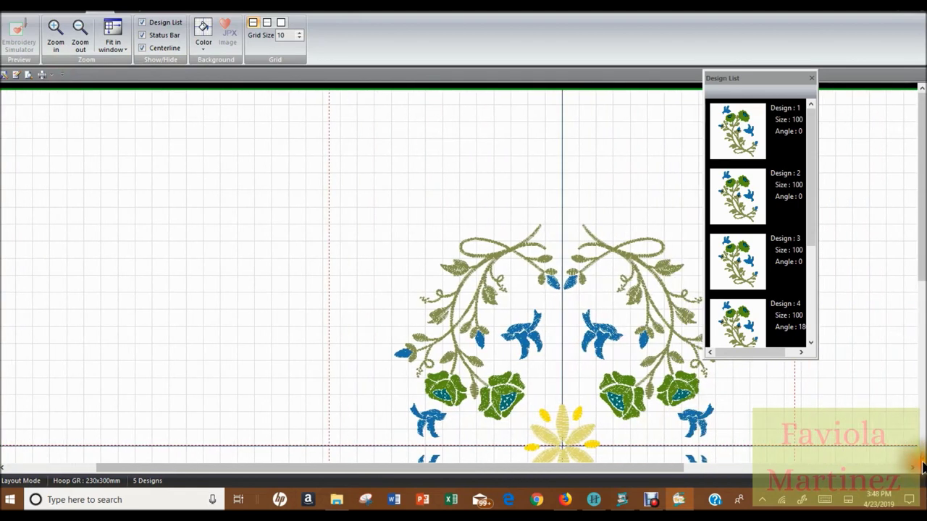
click(921, 460)
drag(921, 461, 921, 460)
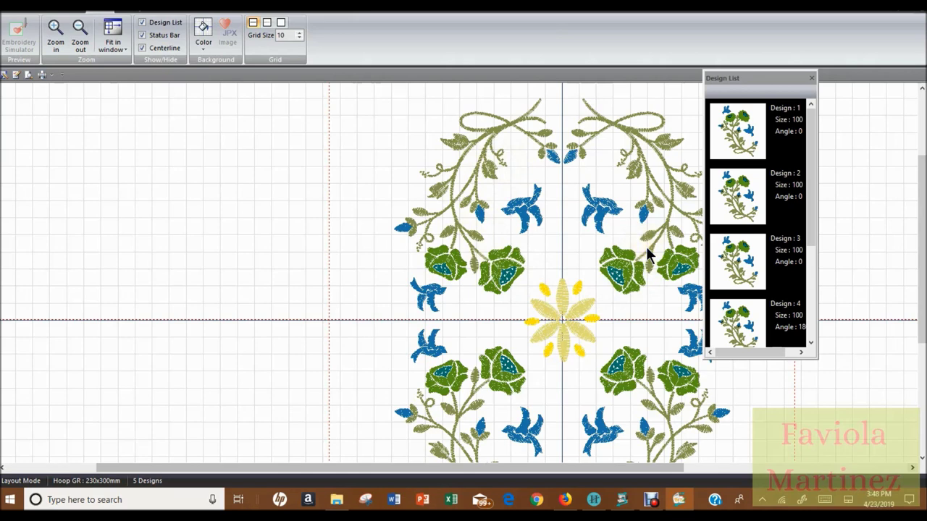
click(576, 330)
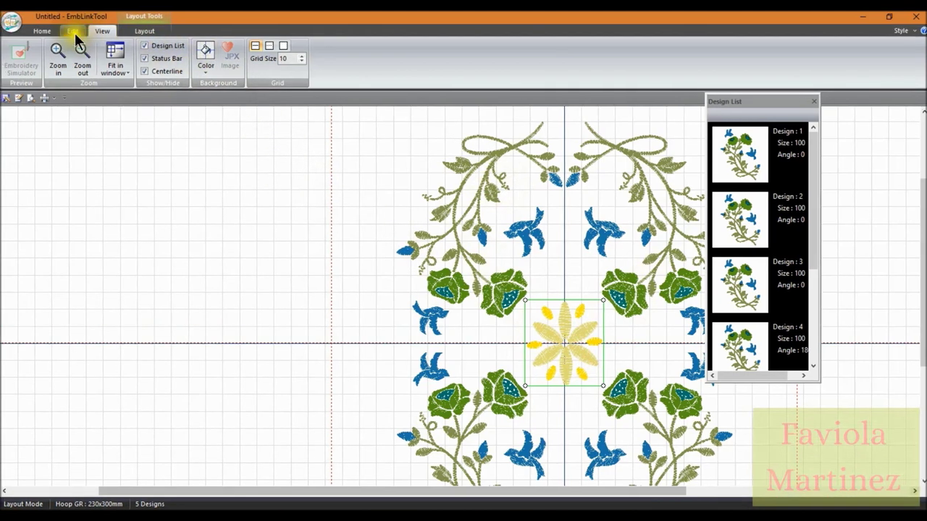
click(72, 8)
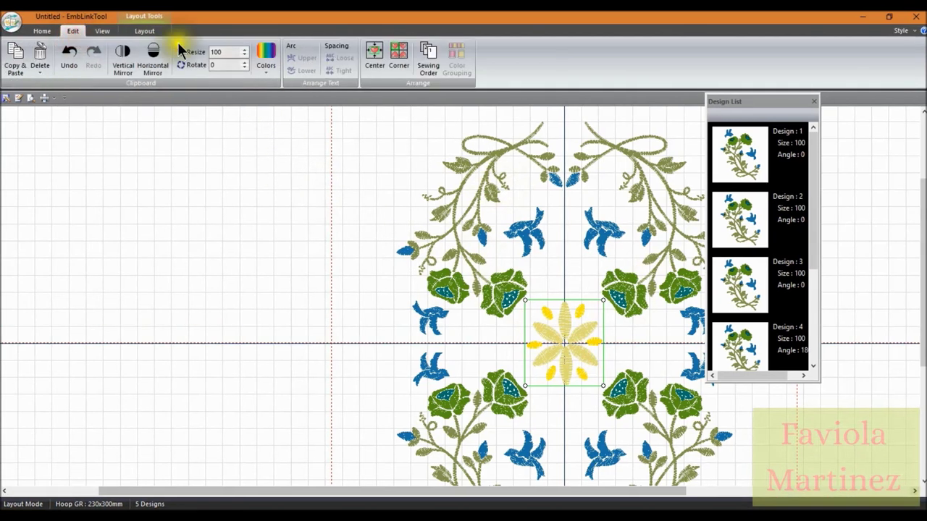
click(268, 75)
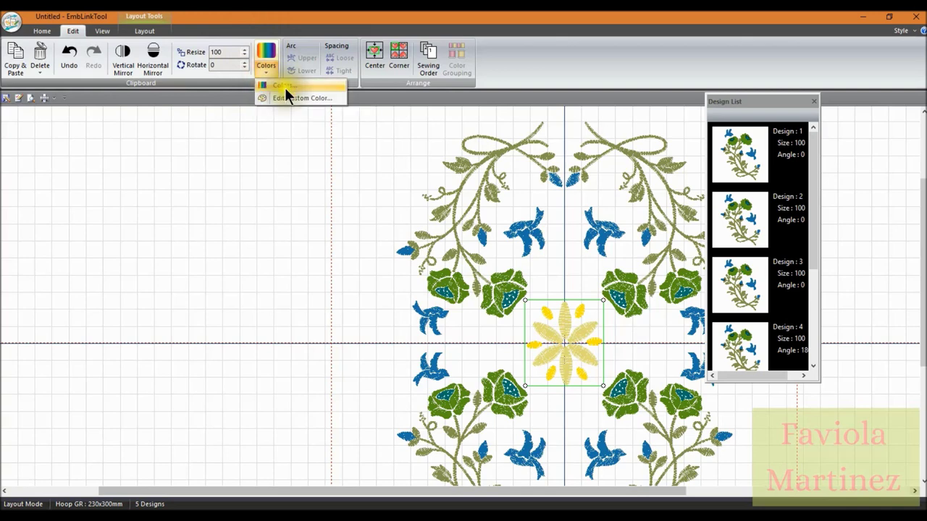
click(284, 86)
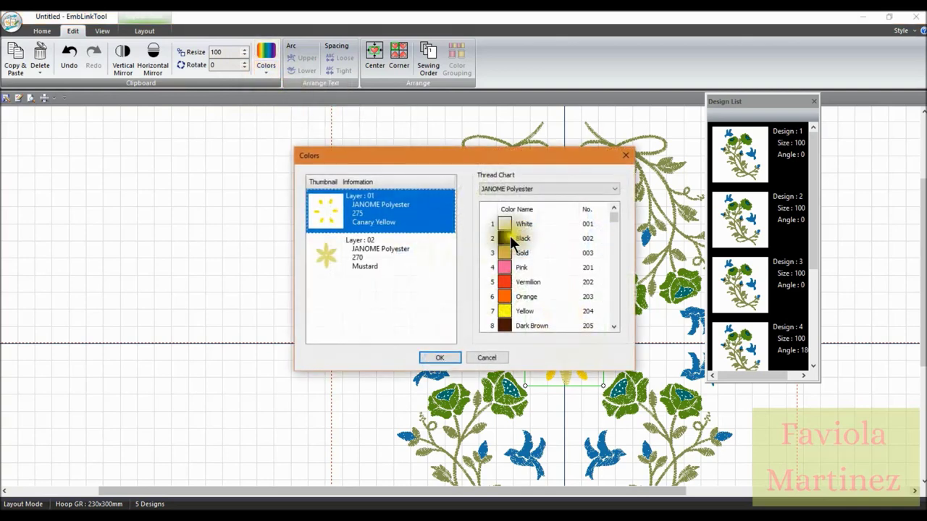
Recolor Layer 01 of the center flower with Robison-Anton Rayon thread Emerald 2214.
click(615, 191)
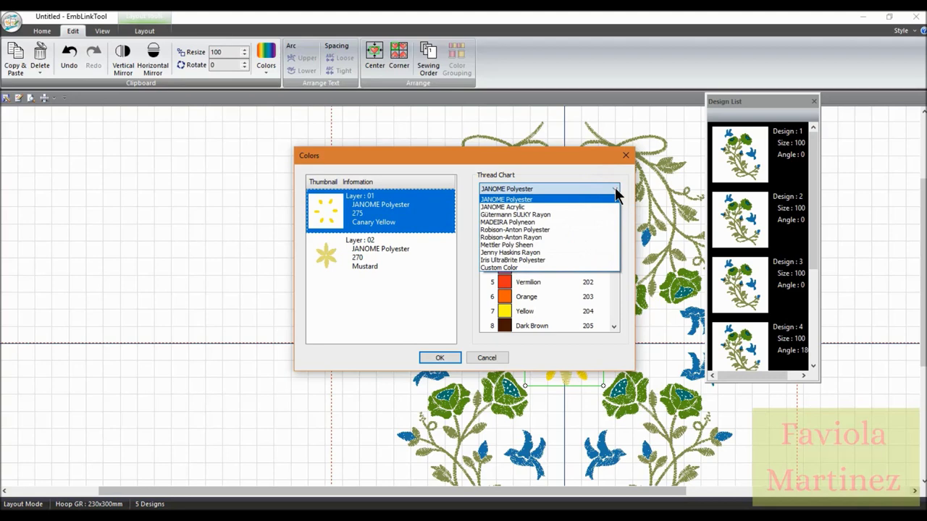
click(520, 239)
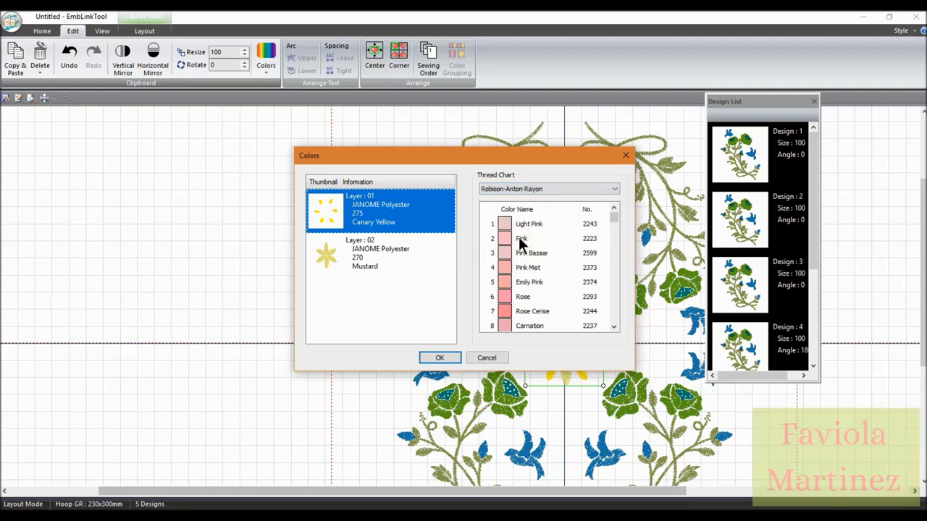
drag(612, 215, 613, 222)
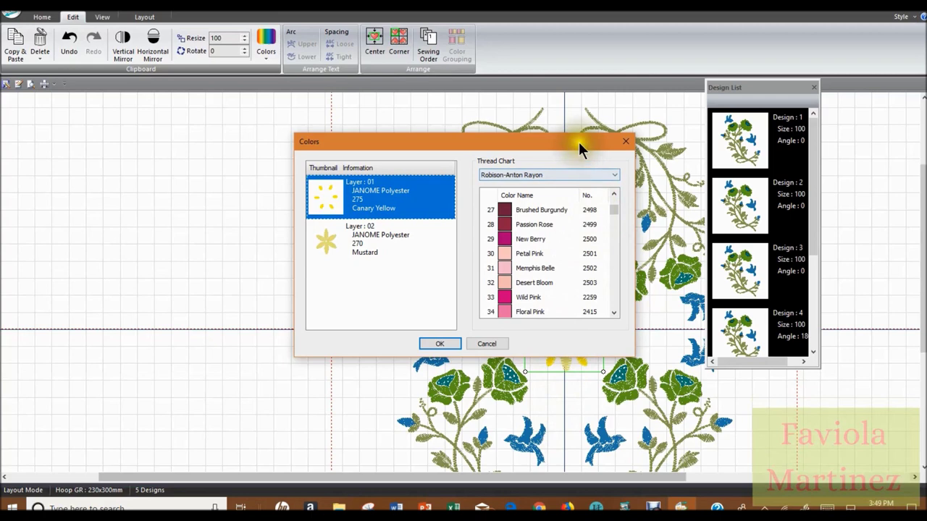
drag(579, 156, 391, 133)
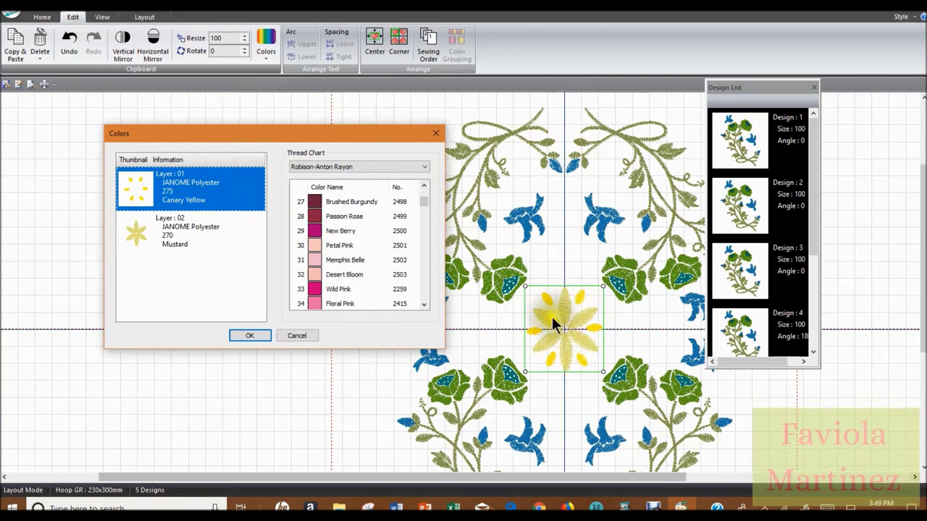
drag(425, 199, 418, 252)
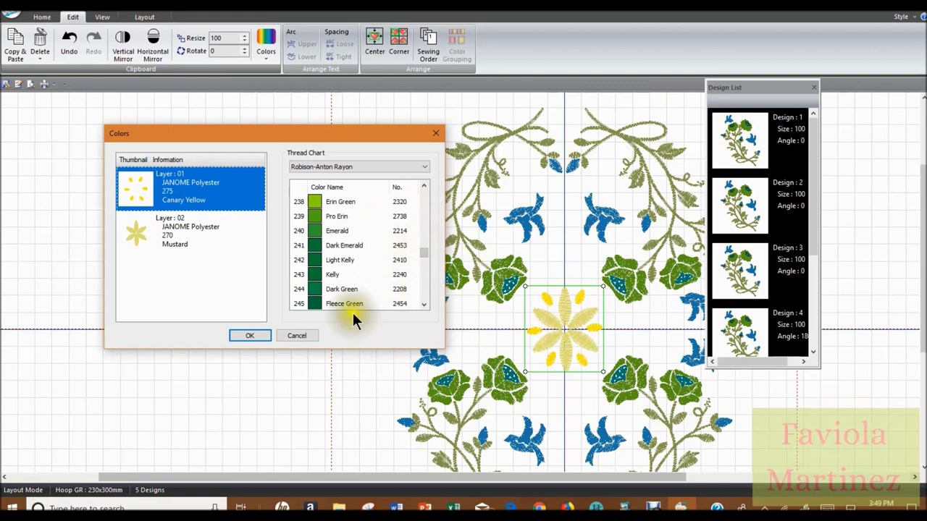
click(317, 230)
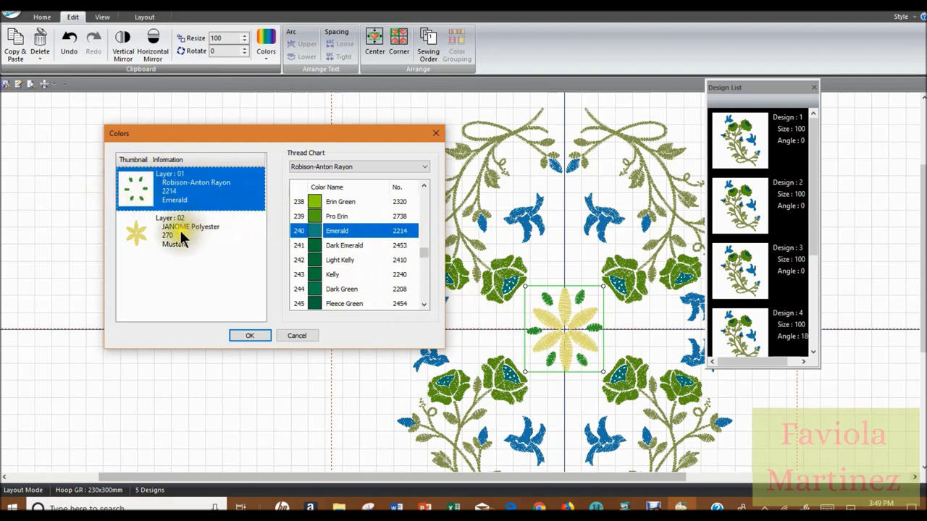
Recolor Layer 02 of the center flower with Robison-Anton Rayon thread Hot Peony 2590 and apply the color changes.
click(142, 232)
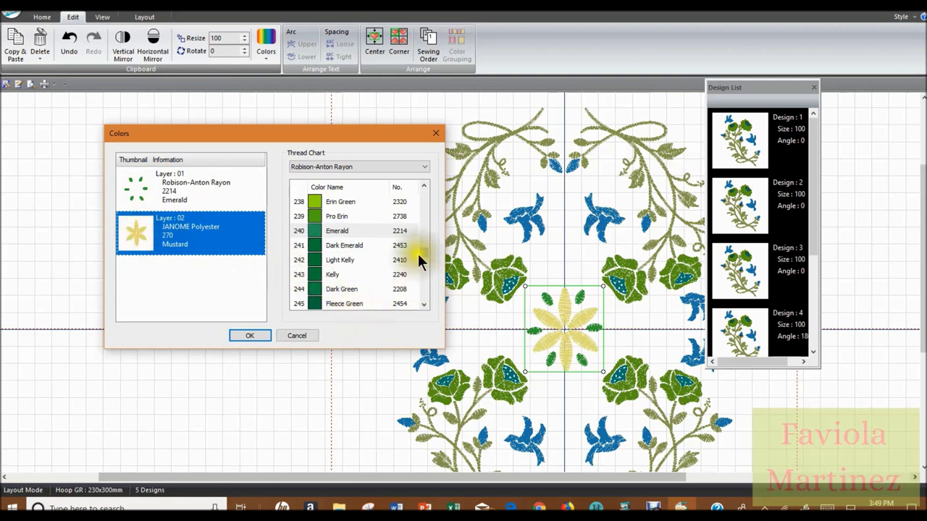
drag(424, 251, 424, 239)
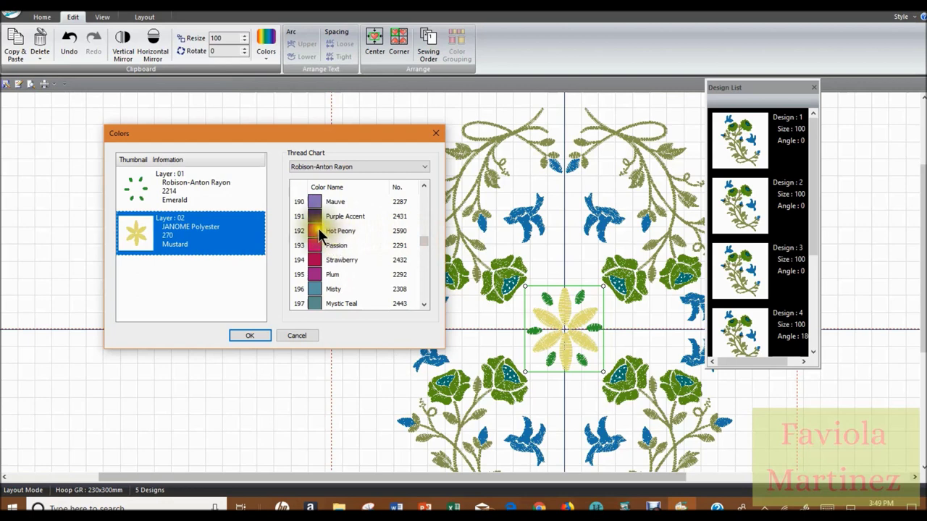
click(317, 231)
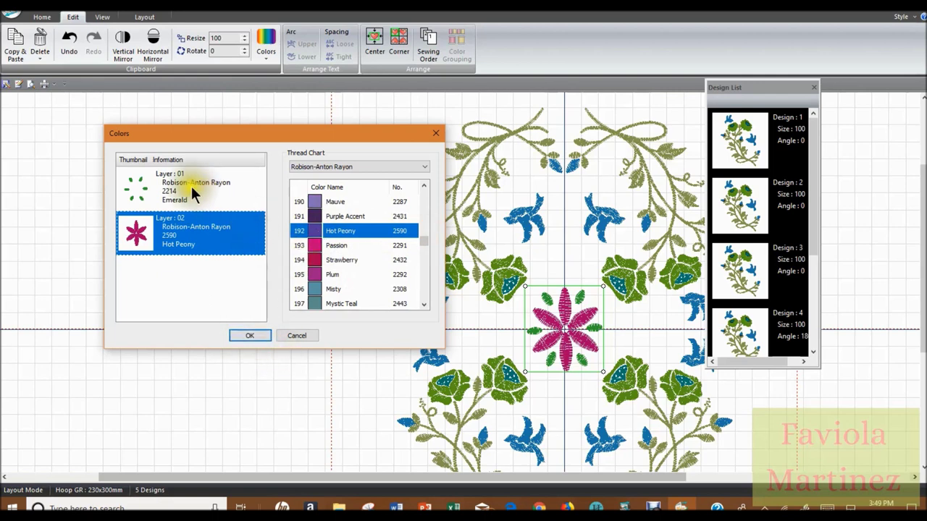
click(250, 337)
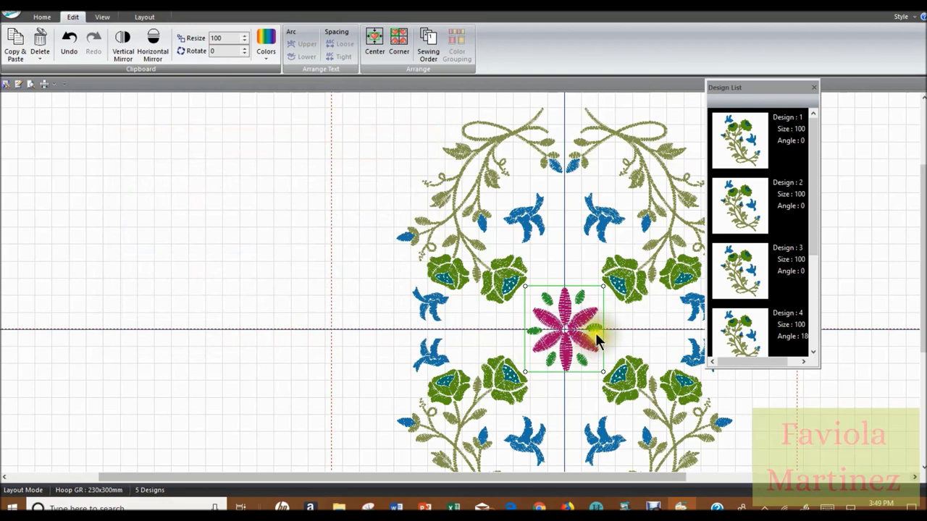
Duplicate the recolored center flower and place the copy near the upper-left corner of the hoop, outside the floral designs.
scroll(595, 332, down, 1)
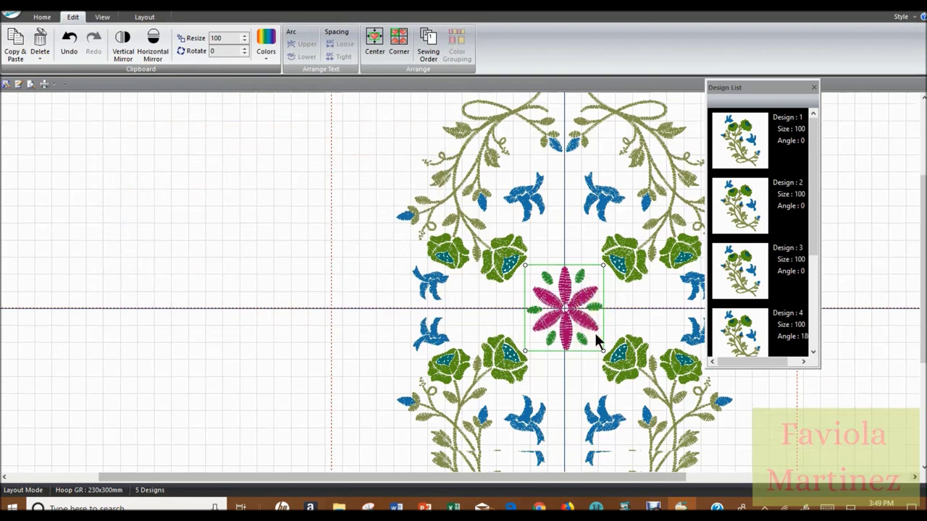
click(555, 309)
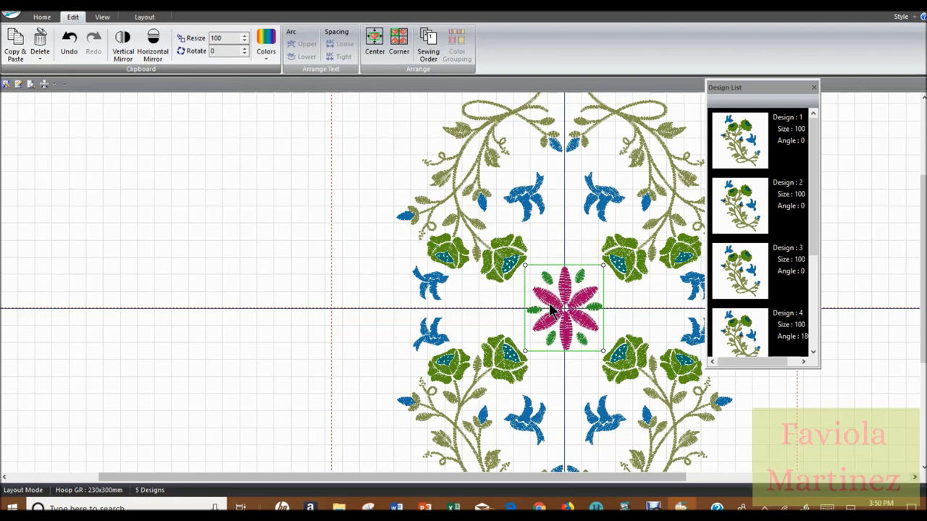
click(577, 321)
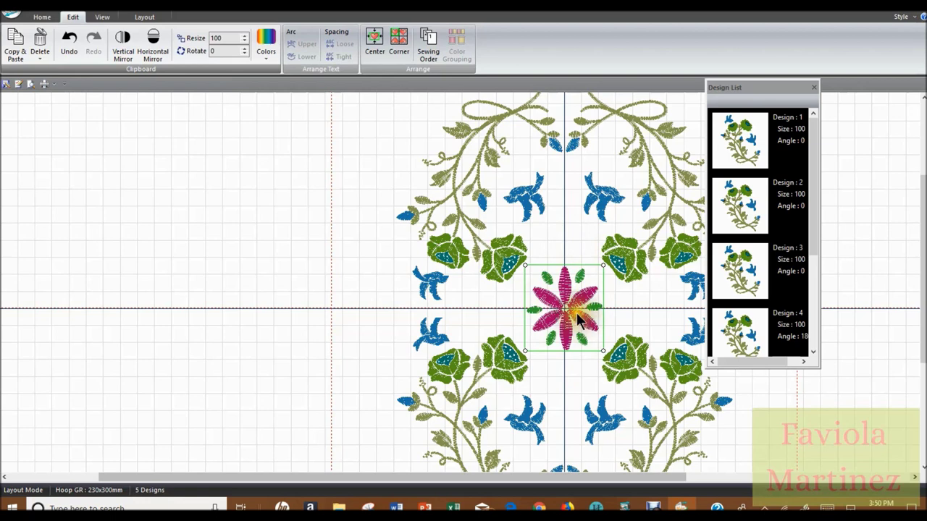
click(15, 58)
drag(571, 329, 353, 179)
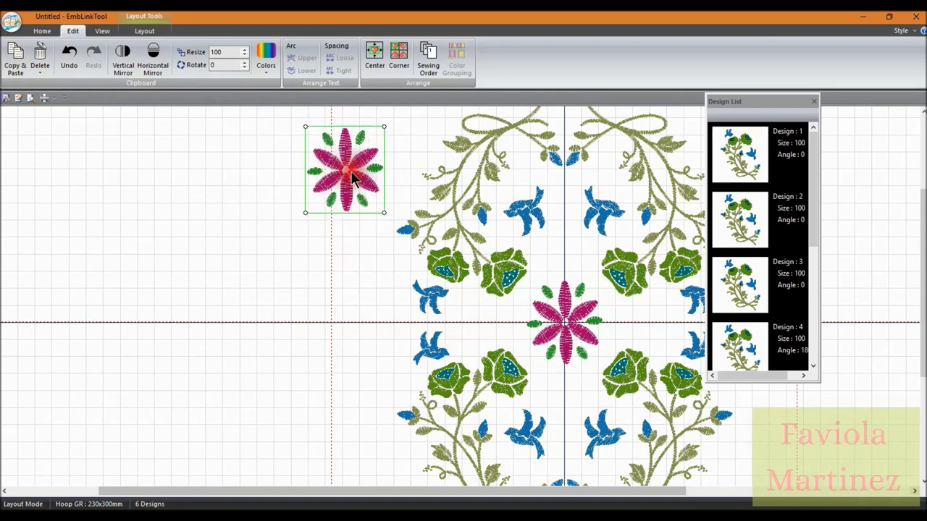
Try rotating the copied flower by 45 degrees and undo the rotation.
double_click(222, 65)
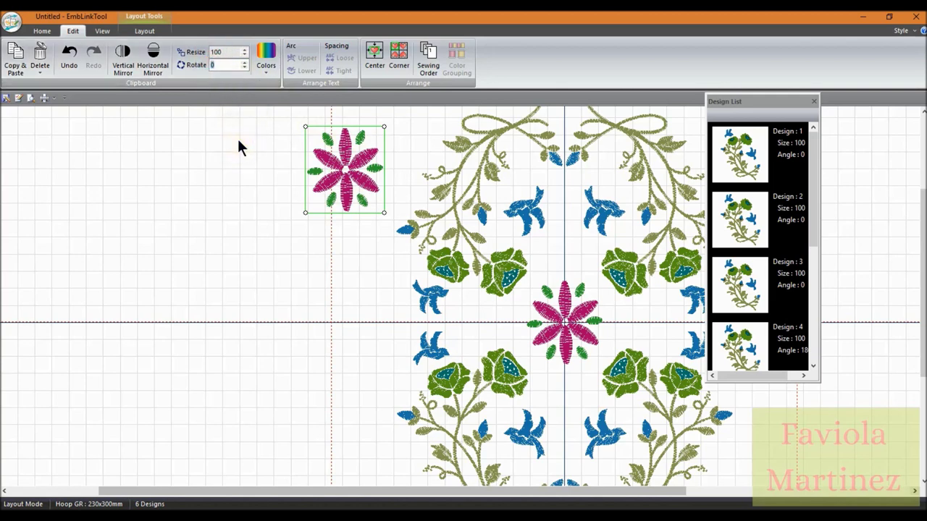
text(45)
key(Return)
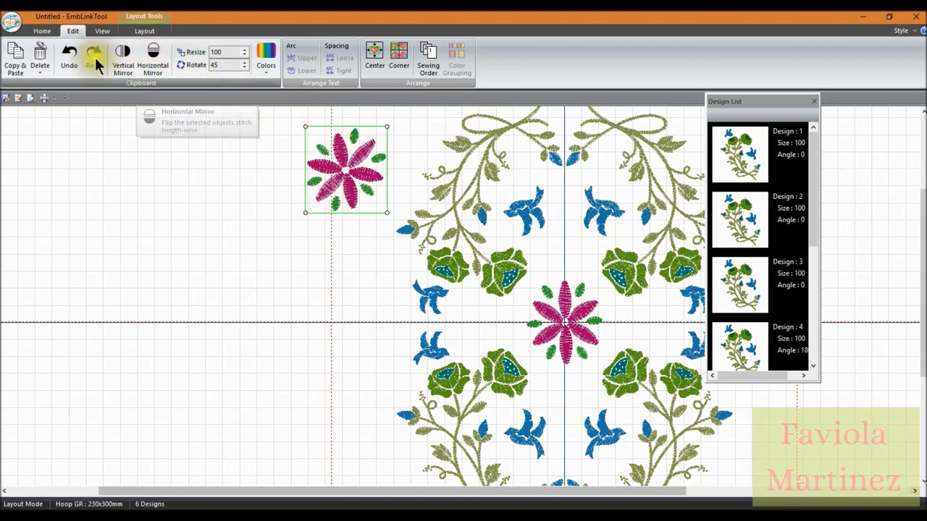
click(69, 56)
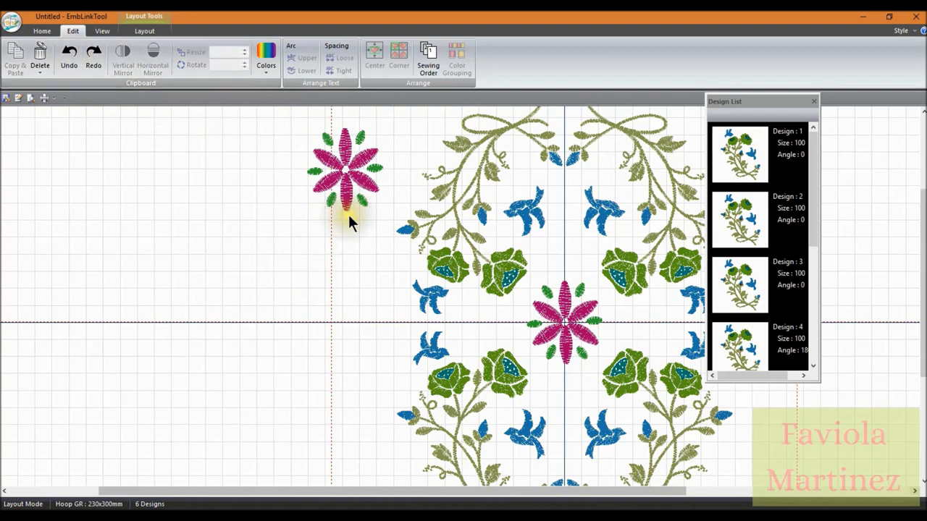
Try rotating the copied flower in single-degree increments, up to 35 and back to 28 degrees, and undo the rotation.
click(346, 175)
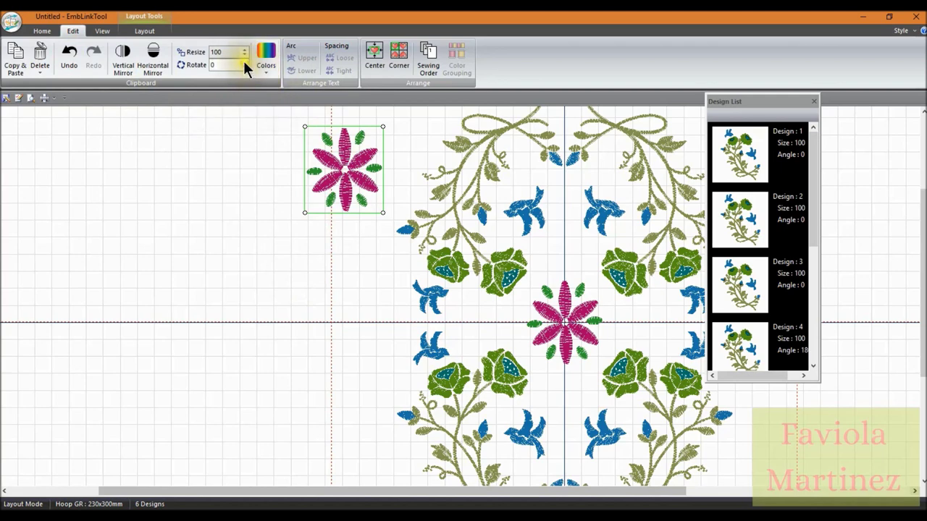
click(245, 63)
drag(245, 63, 247, 64)
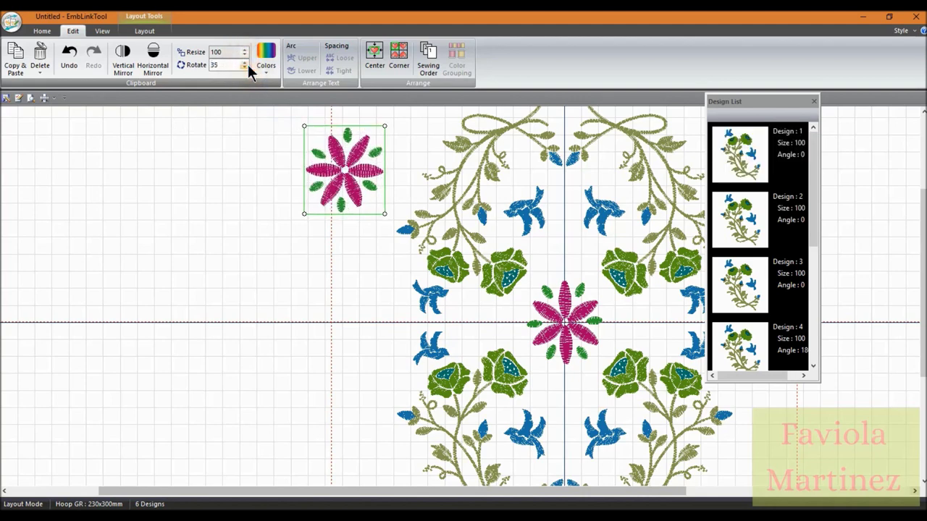
click(244, 66)
drag(245, 66, 245, 66)
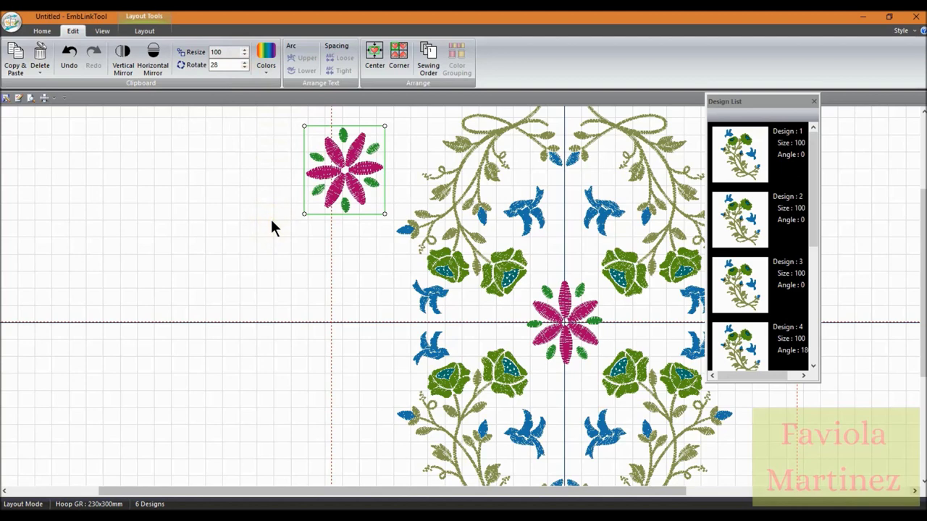
click(69, 56)
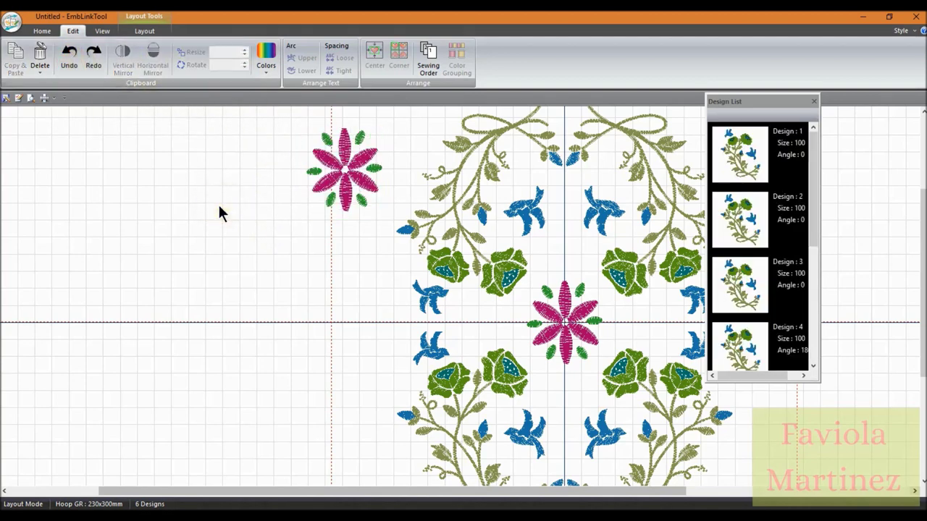
Rotate the copied flower freehand to an angle of about 329 degrees and repeat it in all four hoop corners with Corner.
click(350, 163)
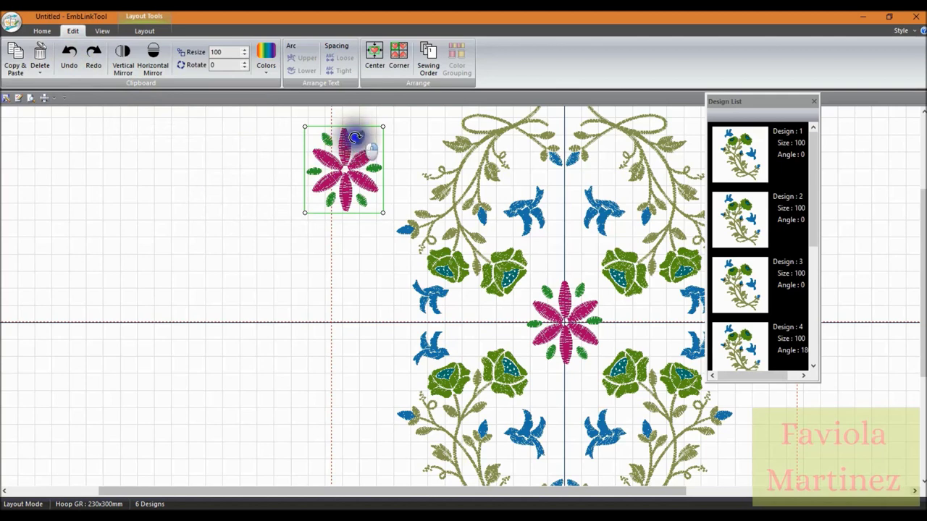
drag(354, 137, 339, 154)
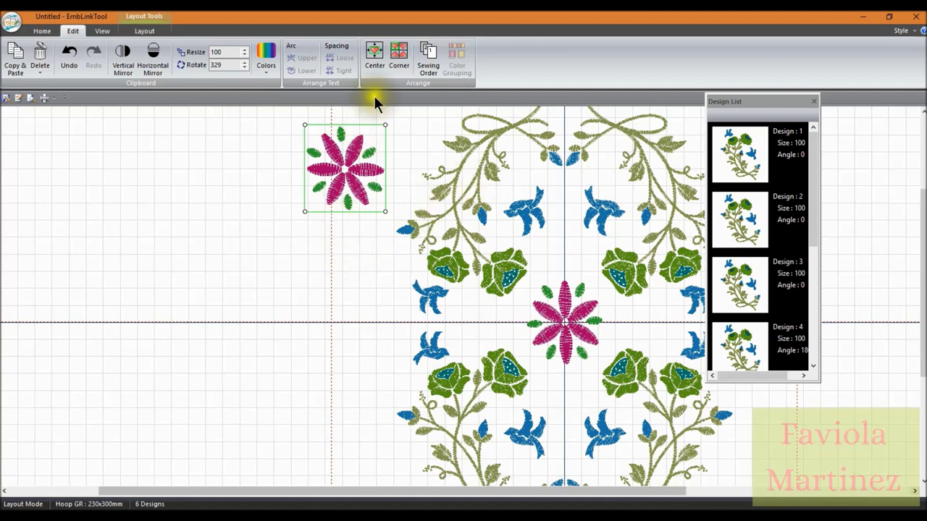
click(400, 52)
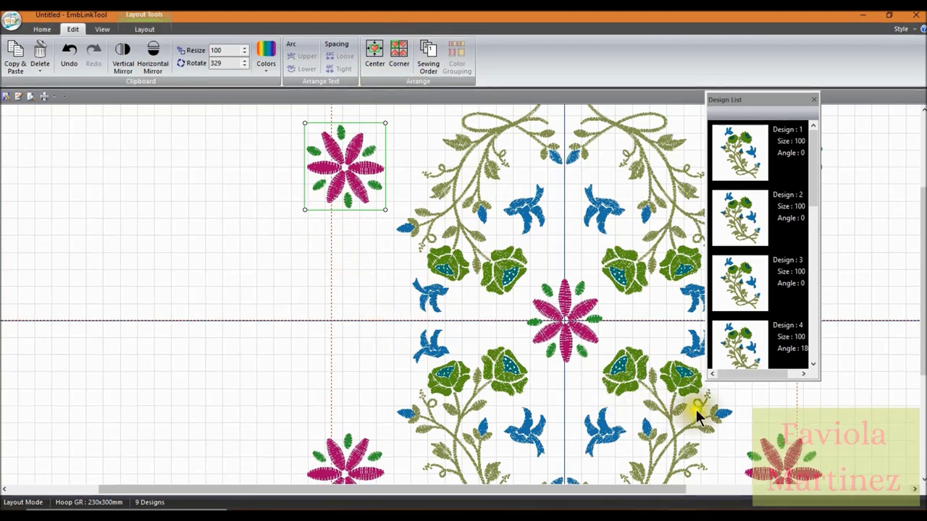
Move the Design List clear of the corner flower, deselect the flower, and examine the symmetry of the whole layout.
drag(794, 104, 889, 110)
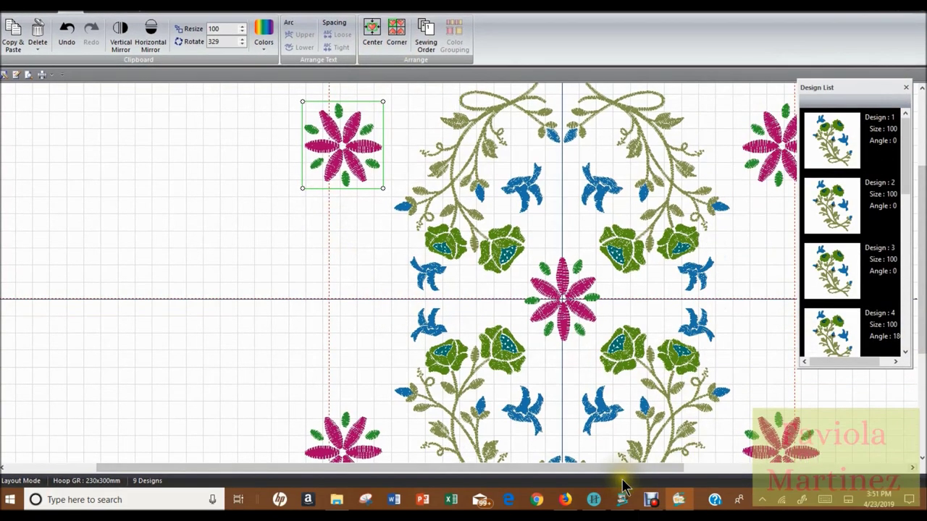
mouse_move(617, 467)
mouse_down()
mouse_move(606, 467)
mouse_move(648, 474)
mouse_up()
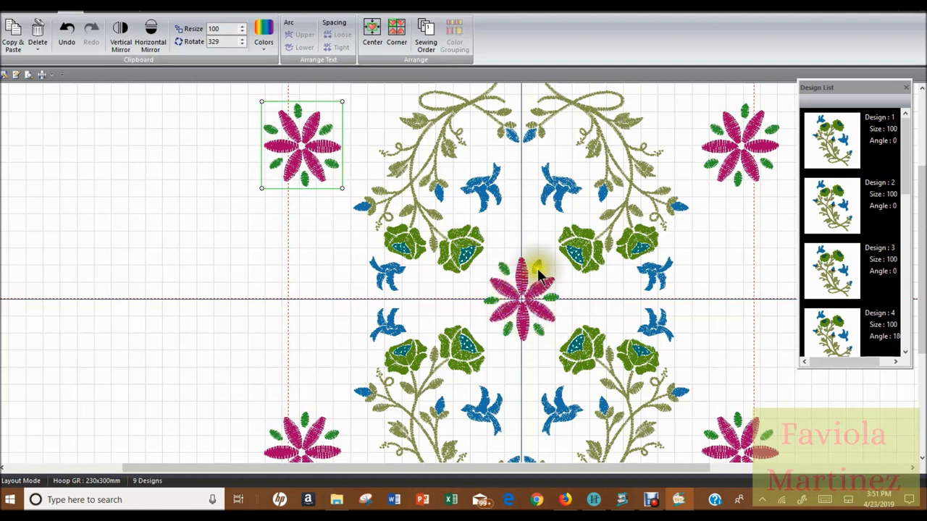
scroll(524, 270, down, 1)
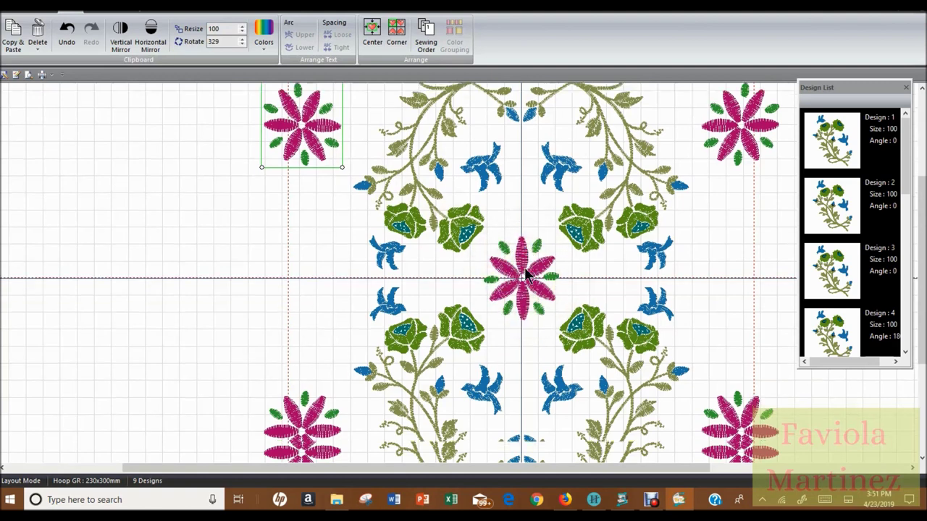
scroll(525, 271, up, 1)
scroll(526, 273, up, 1)
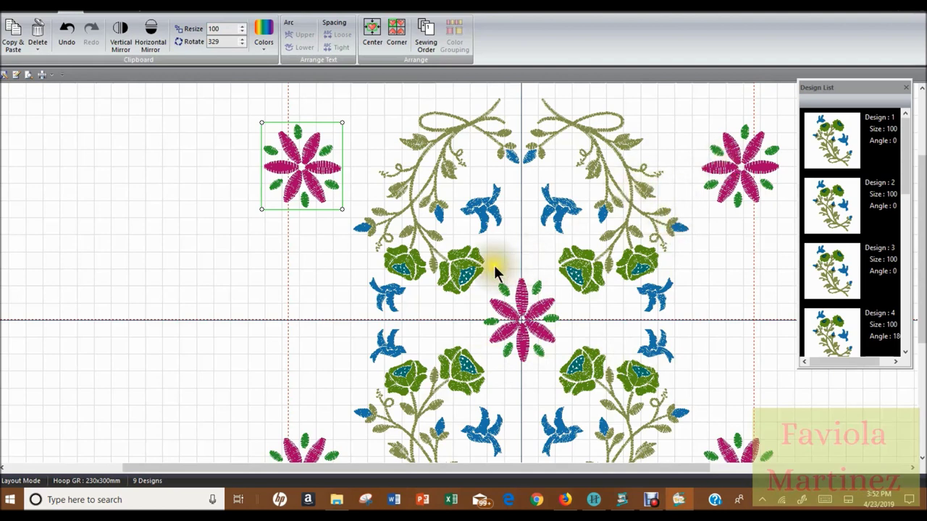
click(322, 293)
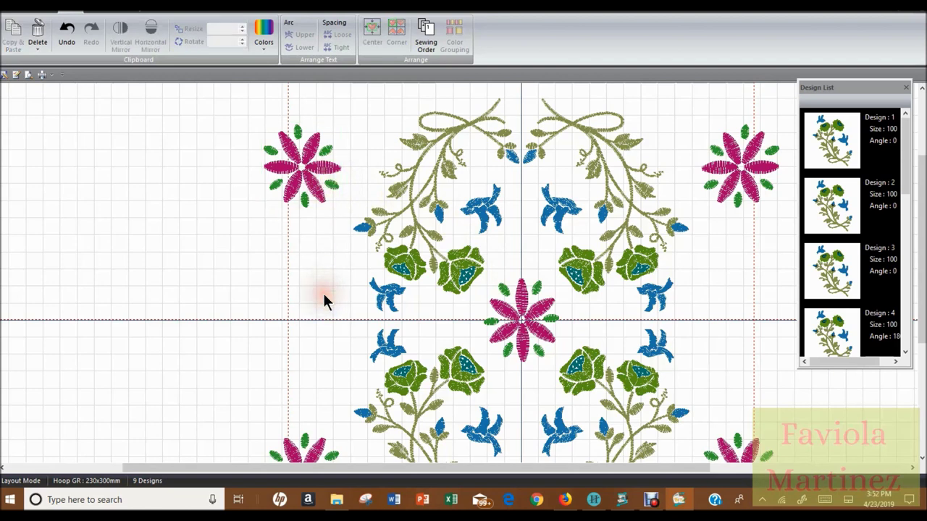
scroll(456, 301, down, 3)
scroll(456, 304, up, 3)
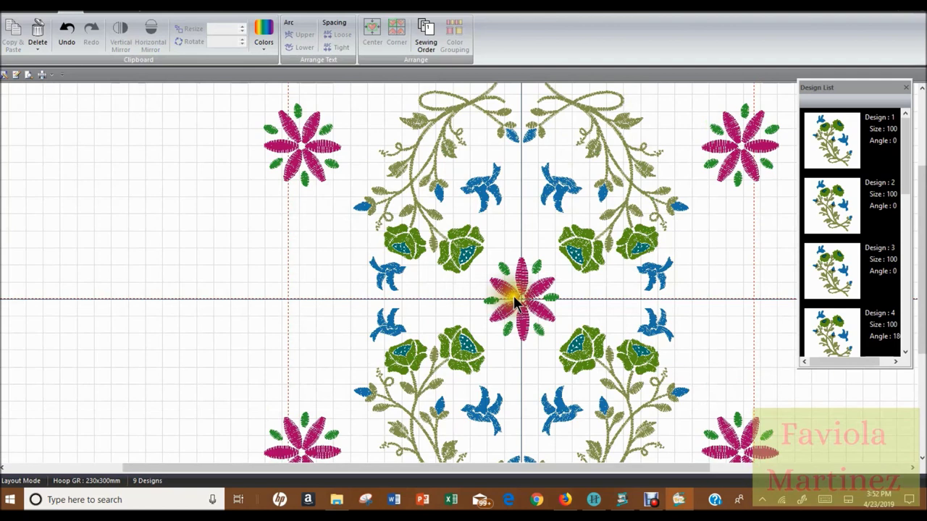
scroll(556, 326, down, 1)
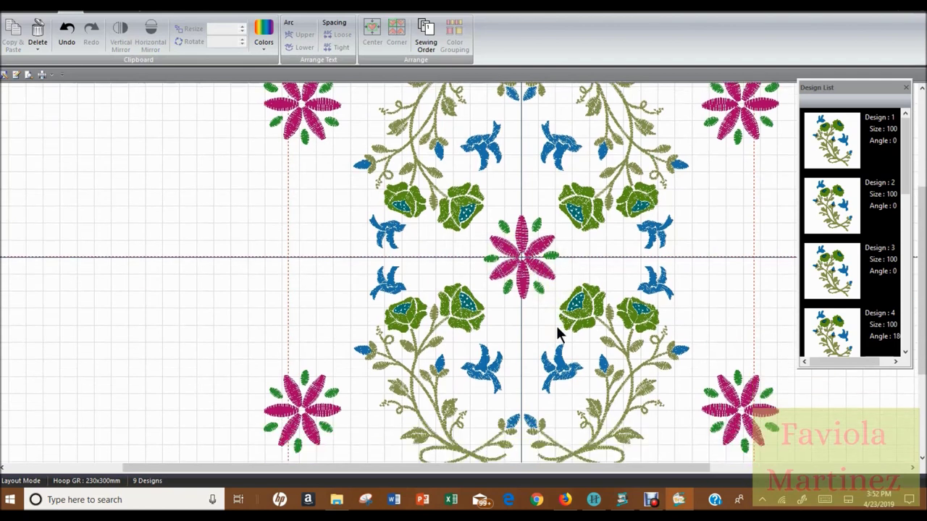
scroll(445, 315, up, 1)
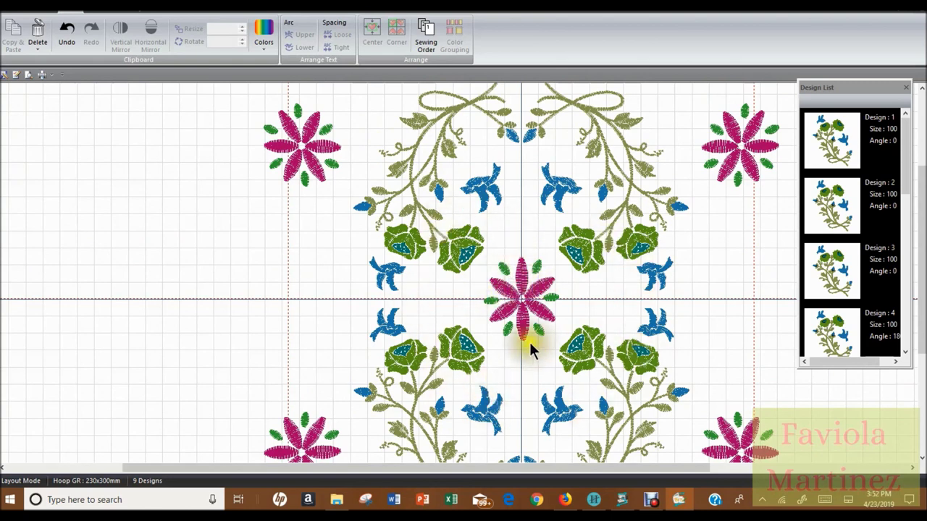
click(449, 326)
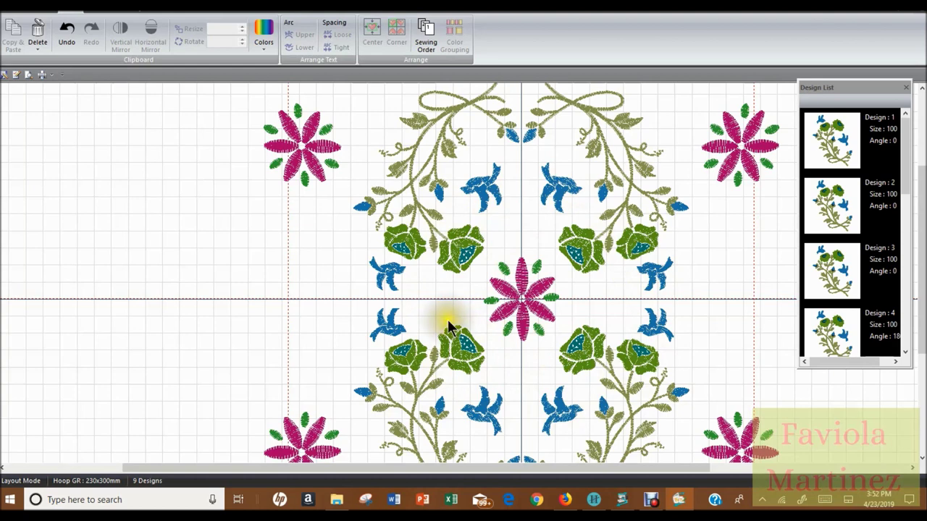
click(337, 208)
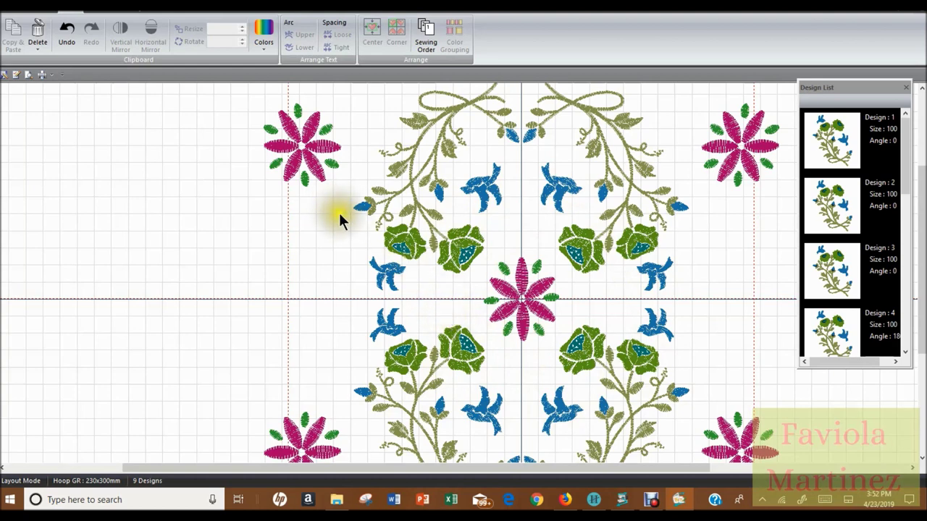
click(263, 209)
click(233, 165)
click(192, 136)
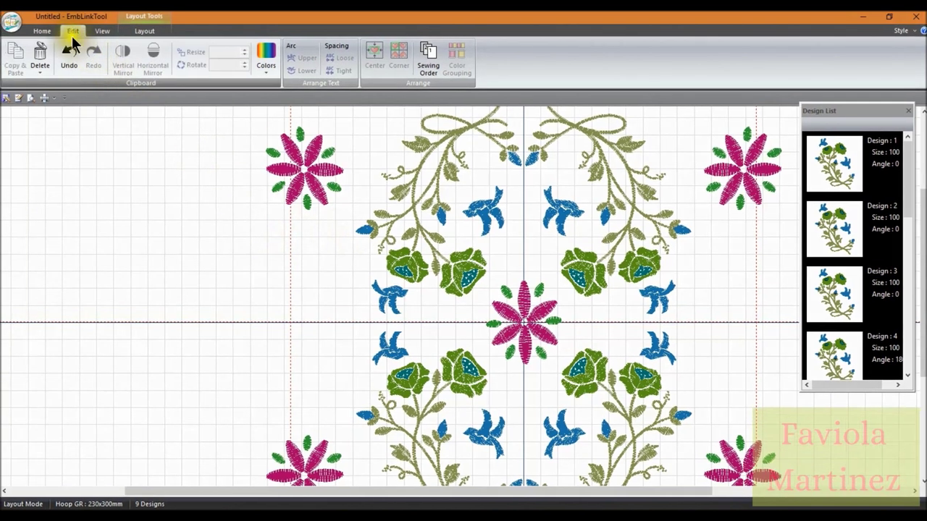
Start a linear STX file conversion and preview the stitches Q006, Q009 and Q010 in the Quilt folder.
click(44, 31)
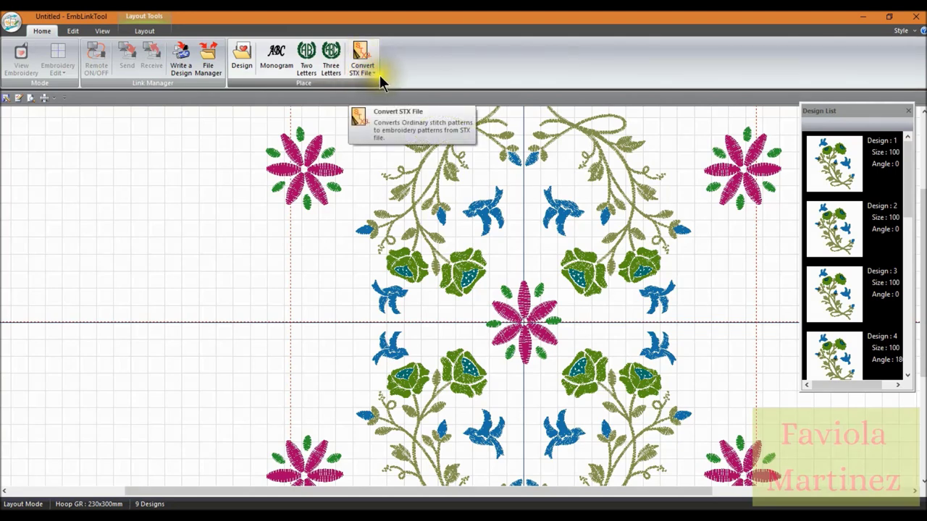
click(366, 75)
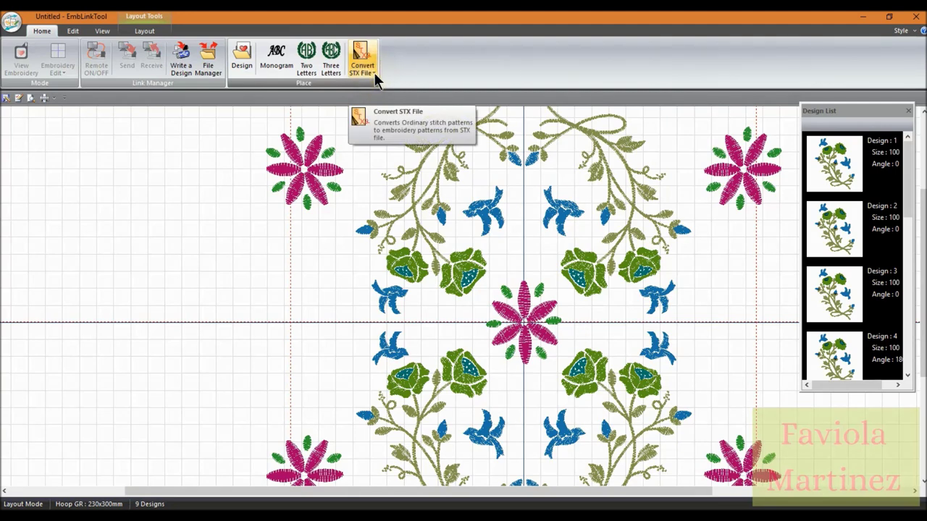
click(375, 78)
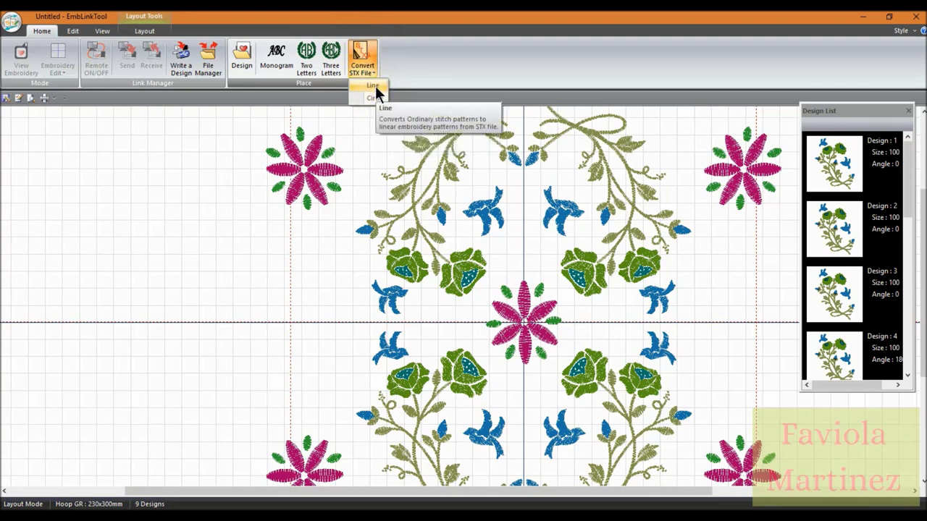
click(373, 86)
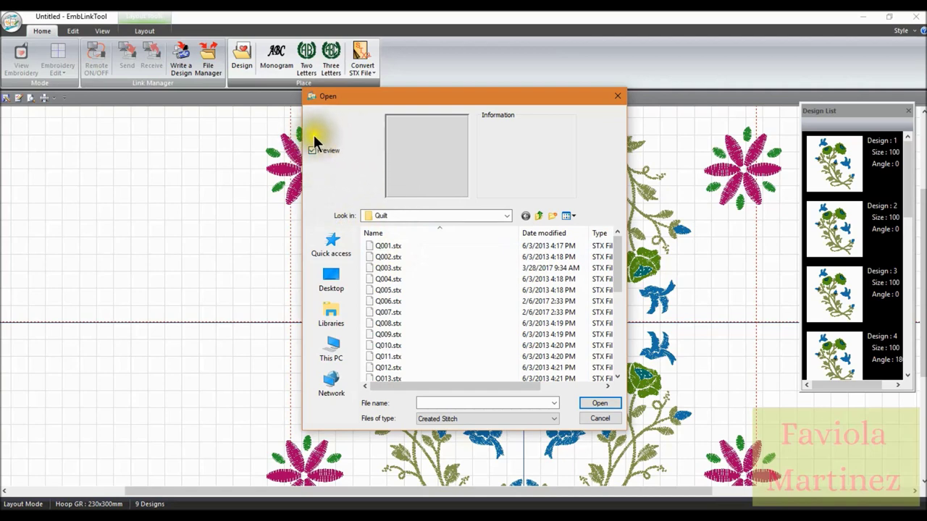
click(389, 302)
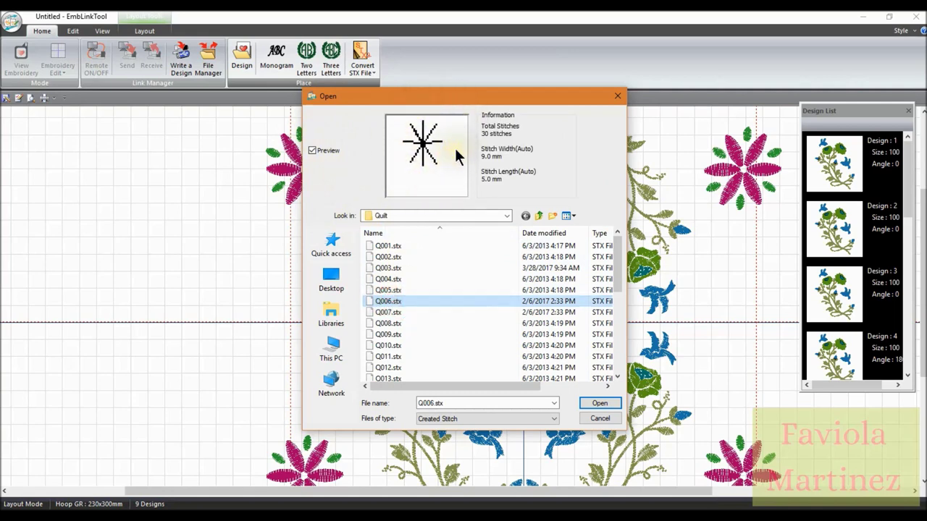
click(396, 334)
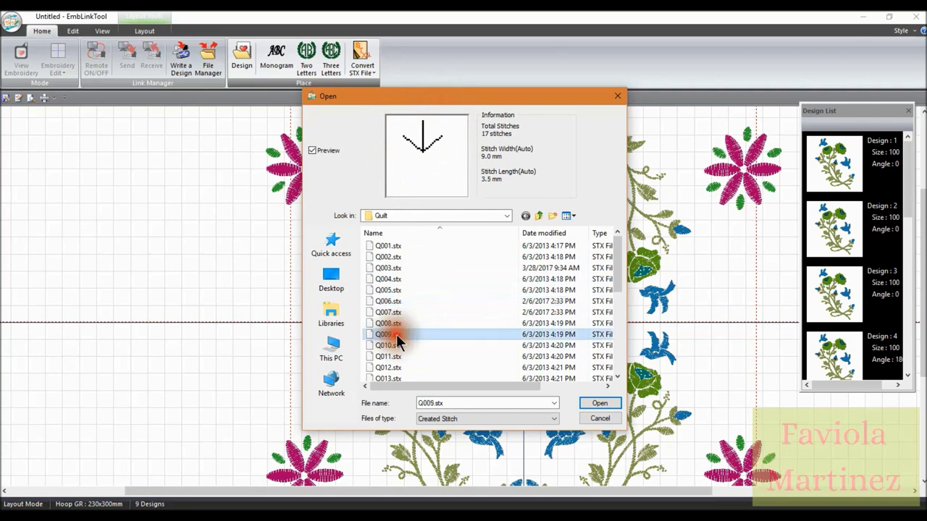
click(395, 345)
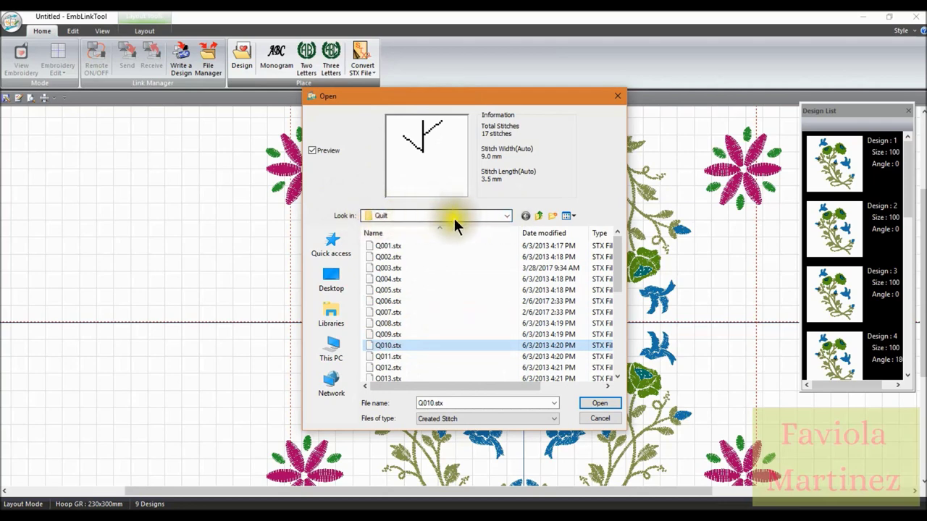
Browse the Created Stitches folder and preview S001.stx in its Satin subfolder.
click(506, 215)
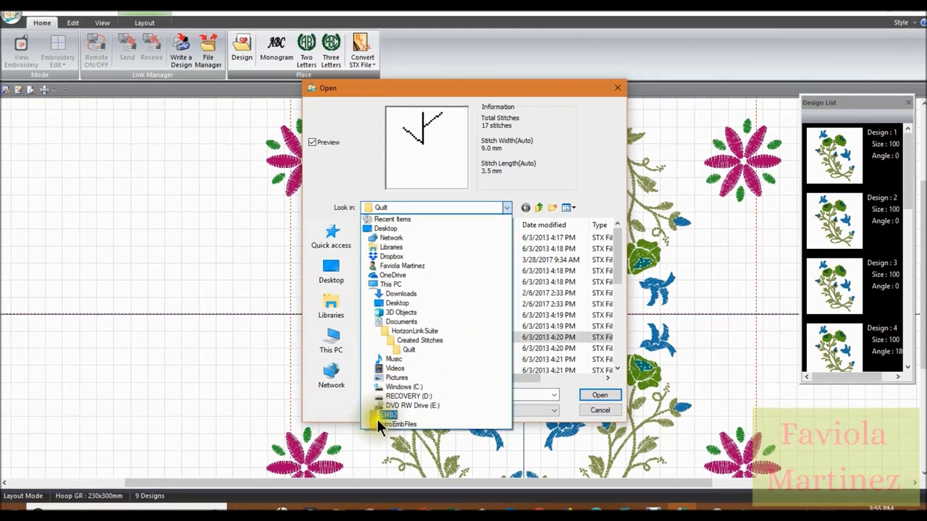
click(393, 338)
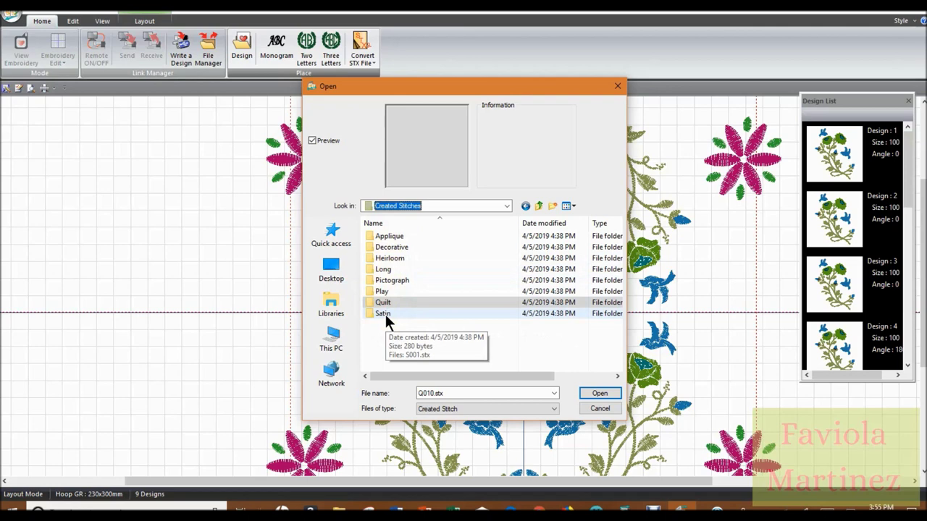
click(372, 236)
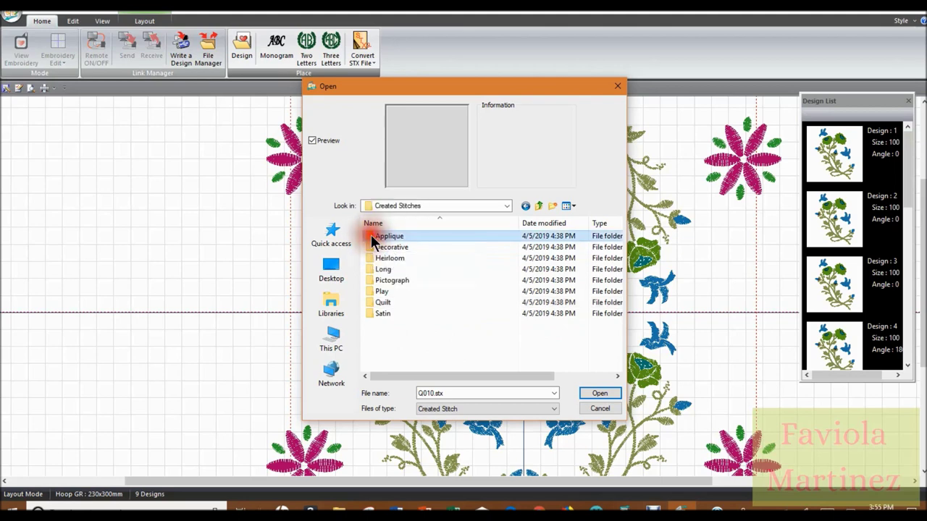
click(371, 312)
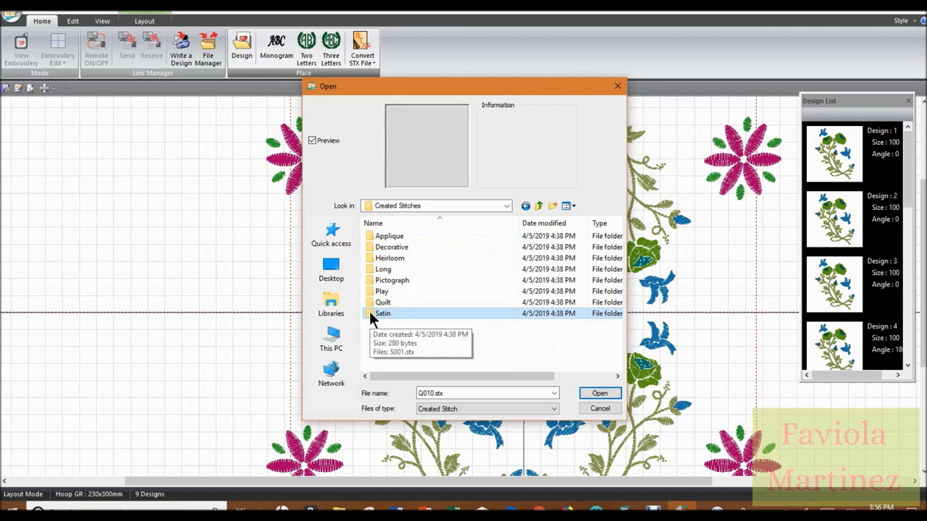
double_click(370, 313)
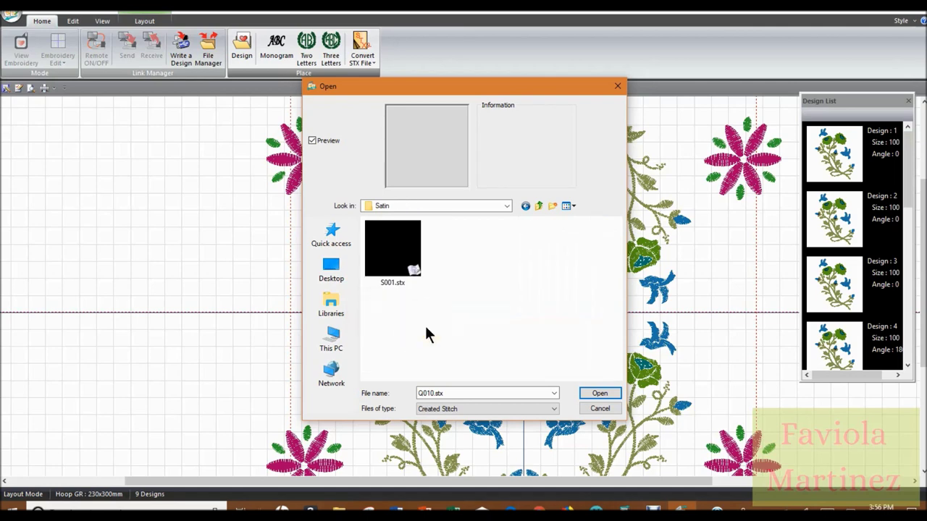
click(396, 259)
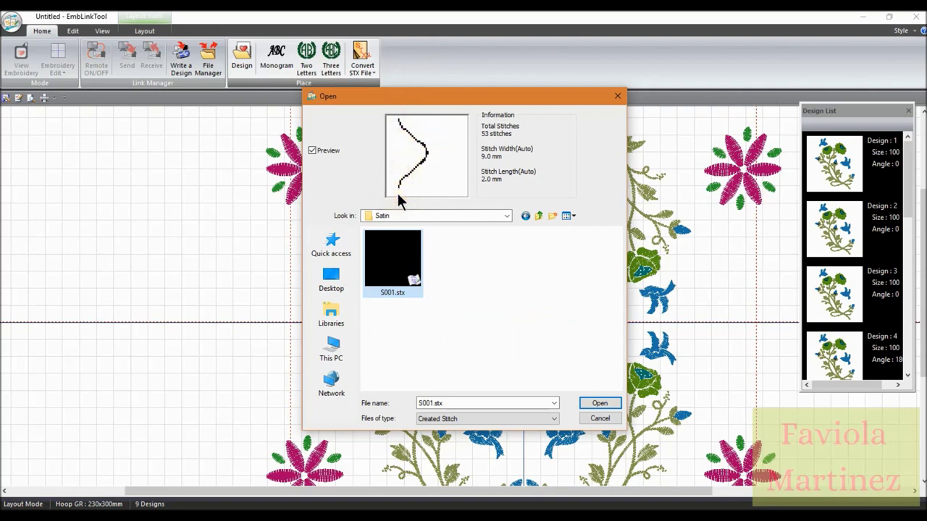
Preview the stitches H006, H005, H001 and H002 in the Heirloom folder of Created Stitches and load H003.stx for conversion.
click(505, 215)
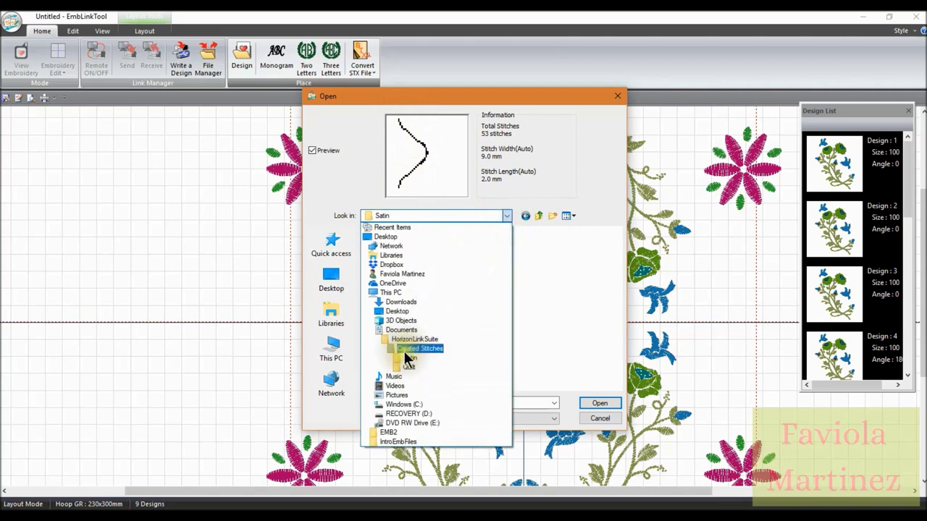
click(405, 352)
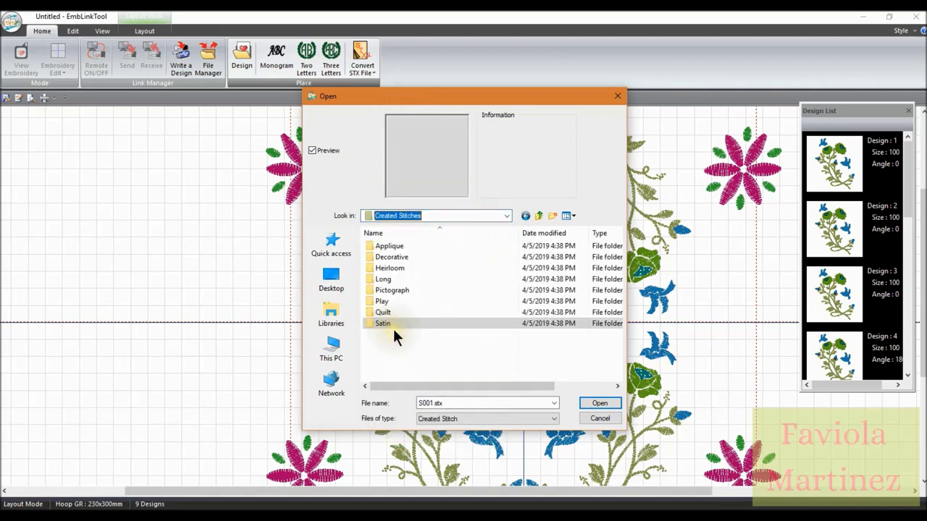
click(384, 267)
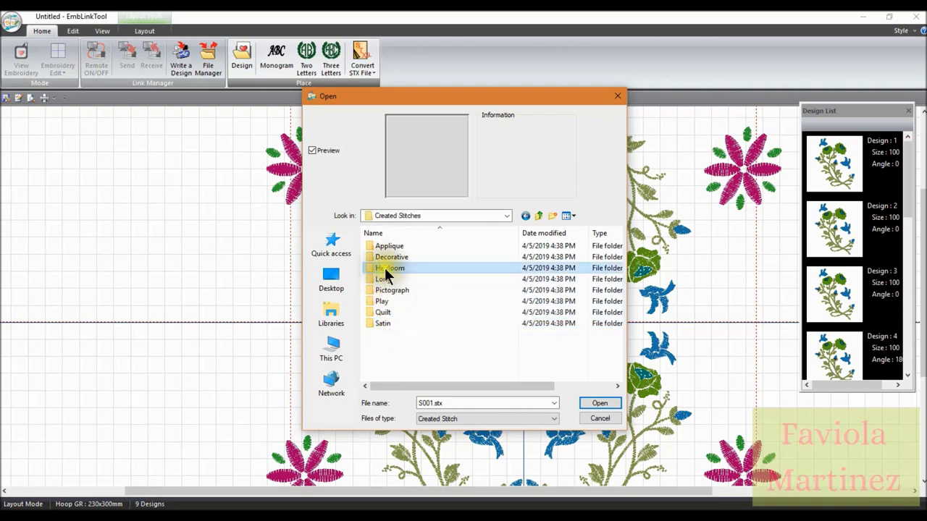
double_click(375, 268)
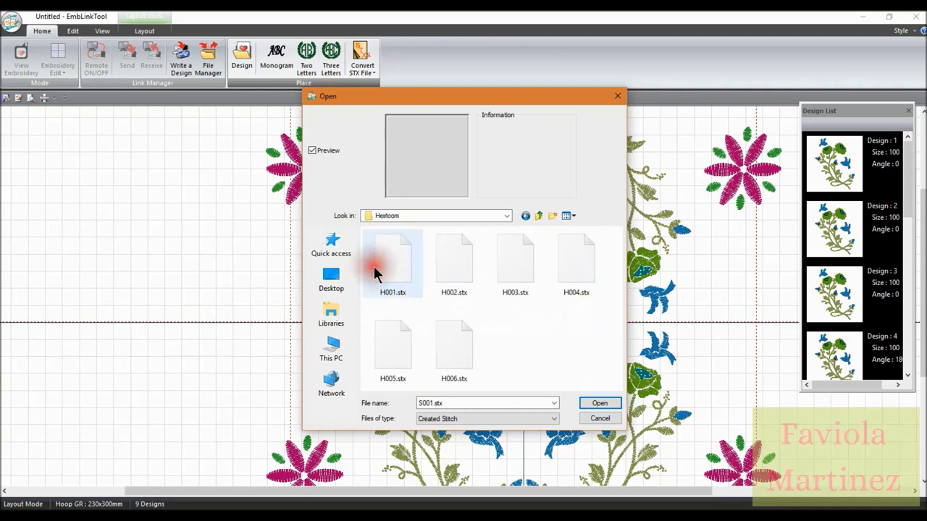
click(464, 349)
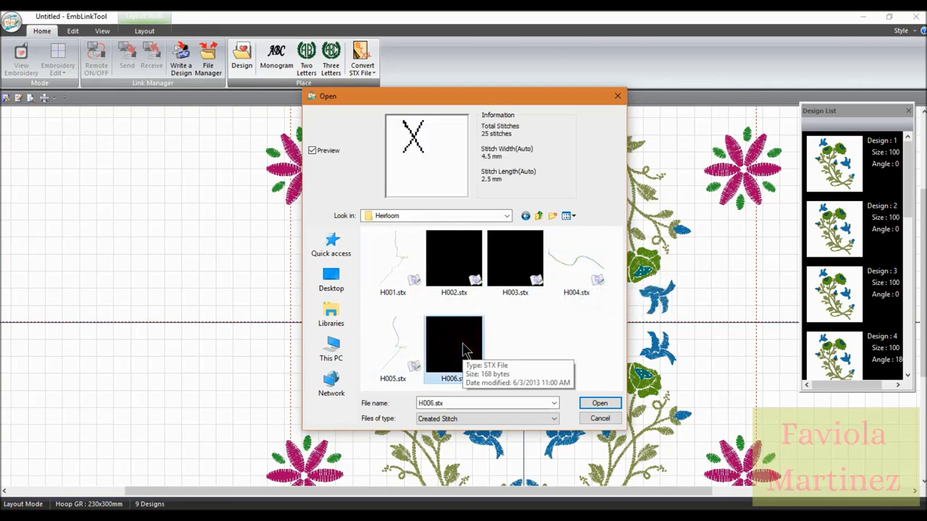
click(390, 356)
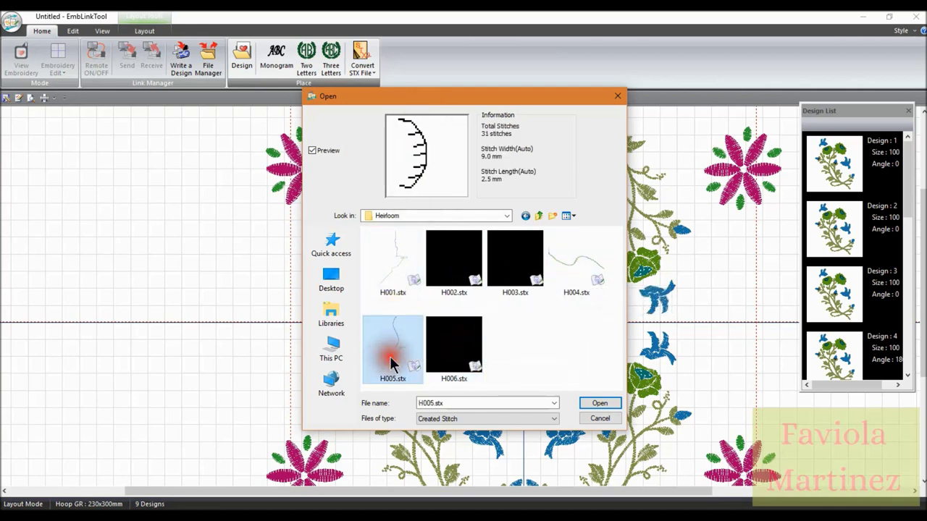
click(398, 271)
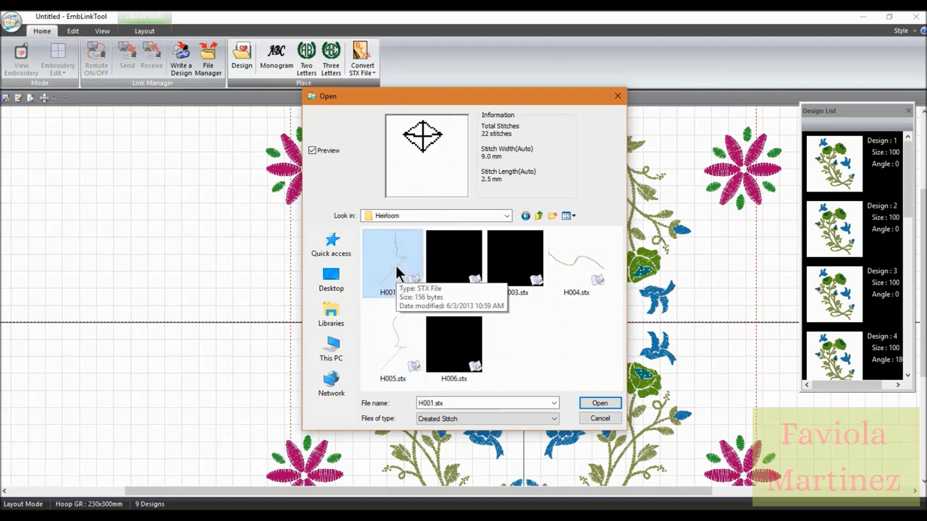
click(449, 272)
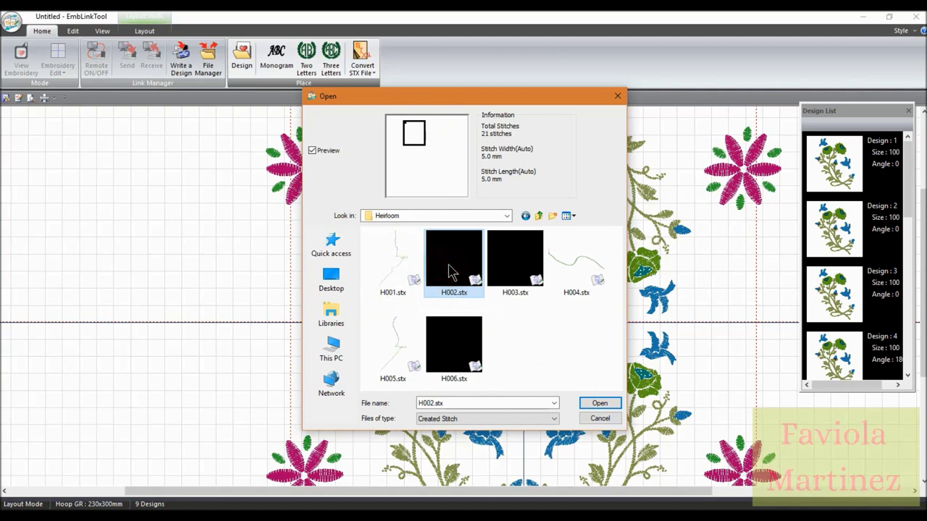
click(511, 269)
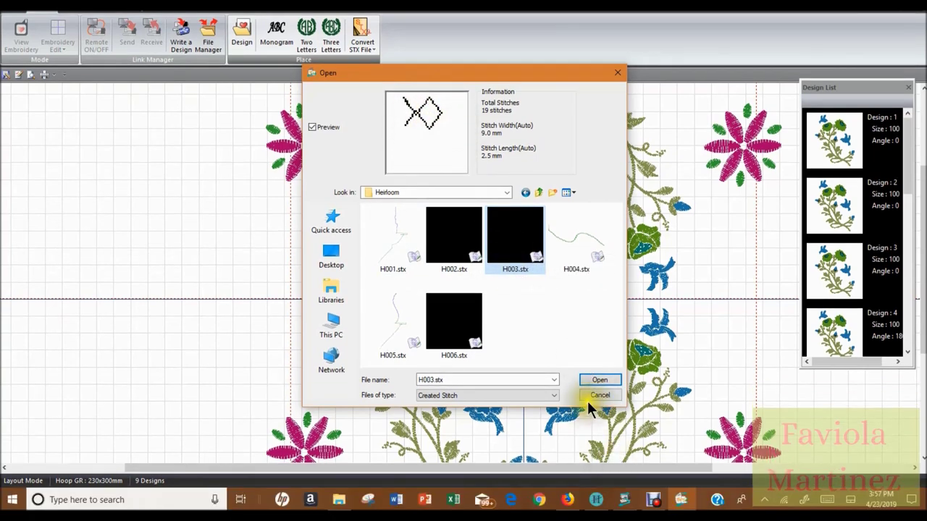
click(591, 384)
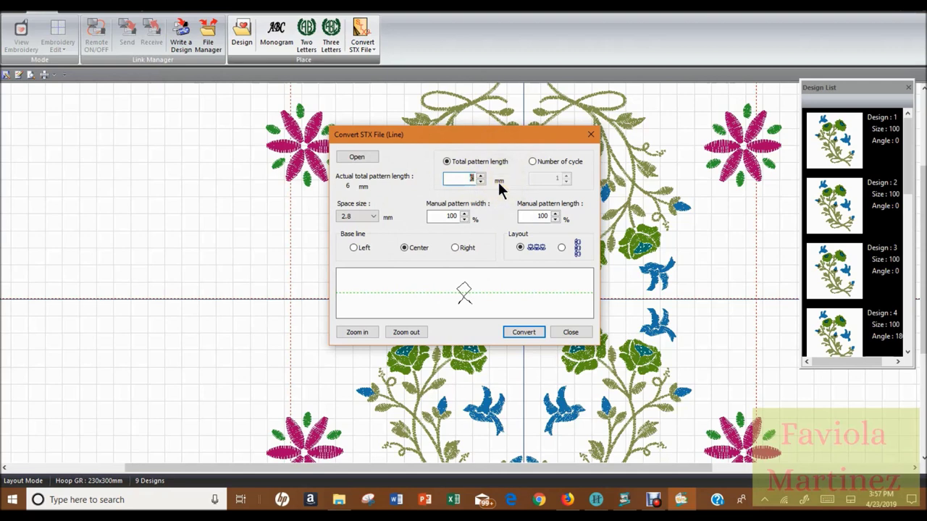
Set the total pattern length of the line conversion to 23 mm.
click(498, 182)
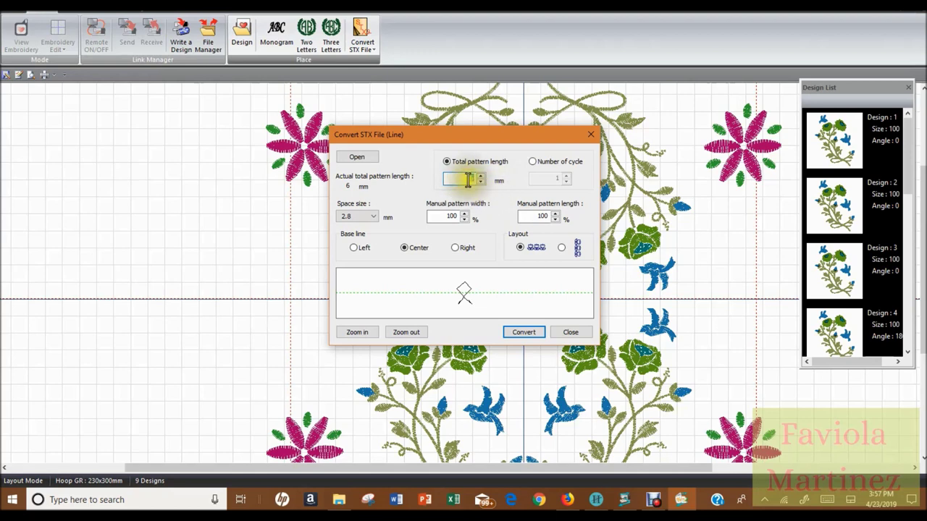
drag(463, 180, 461, 308)
drag(454, 264, 479, 309)
click(468, 178)
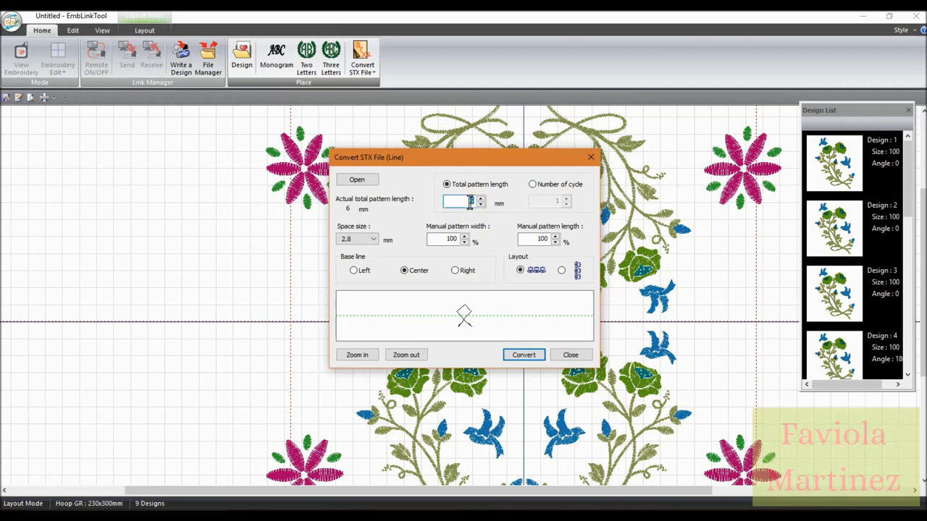
double_click(471, 204)
key(BackSpace)
text(20)
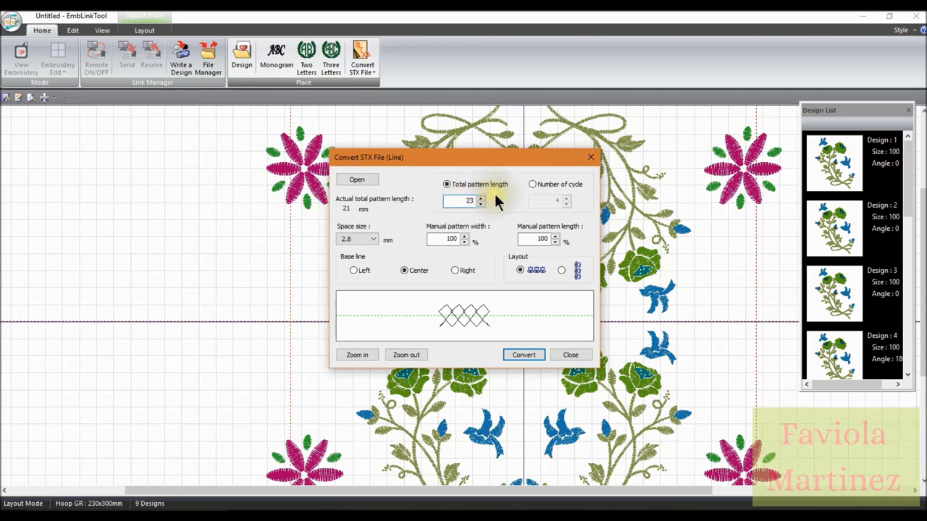
Compare the horizontal and vertical layout options for the converted stitch line and choose the vertical layout.
click(561, 270)
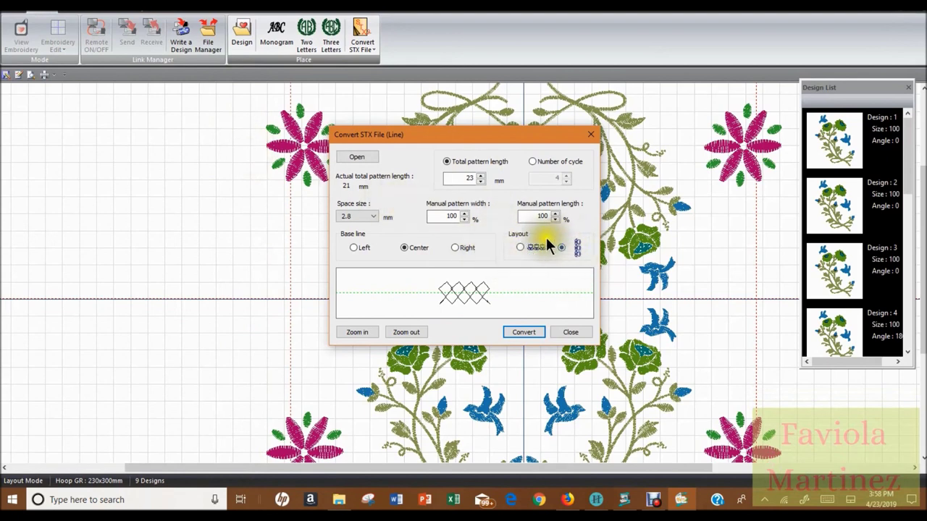
click(520, 246)
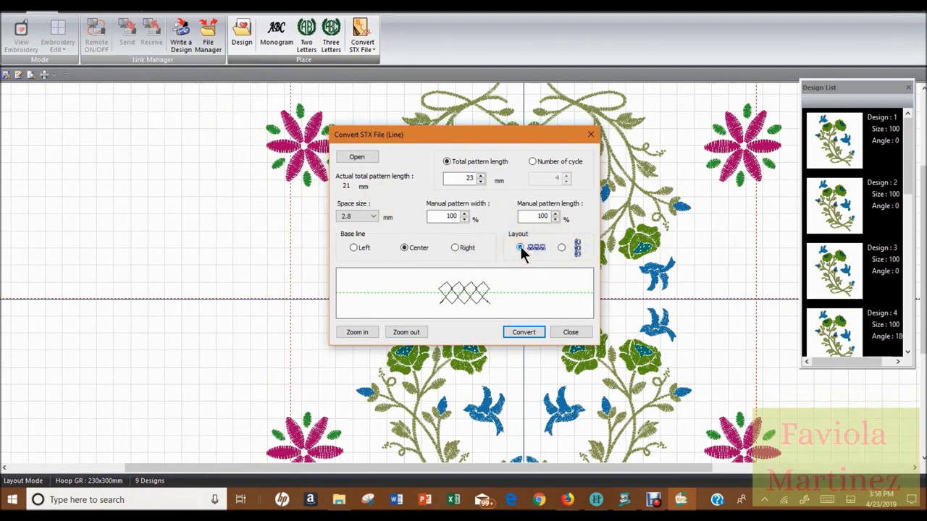
click(561, 247)
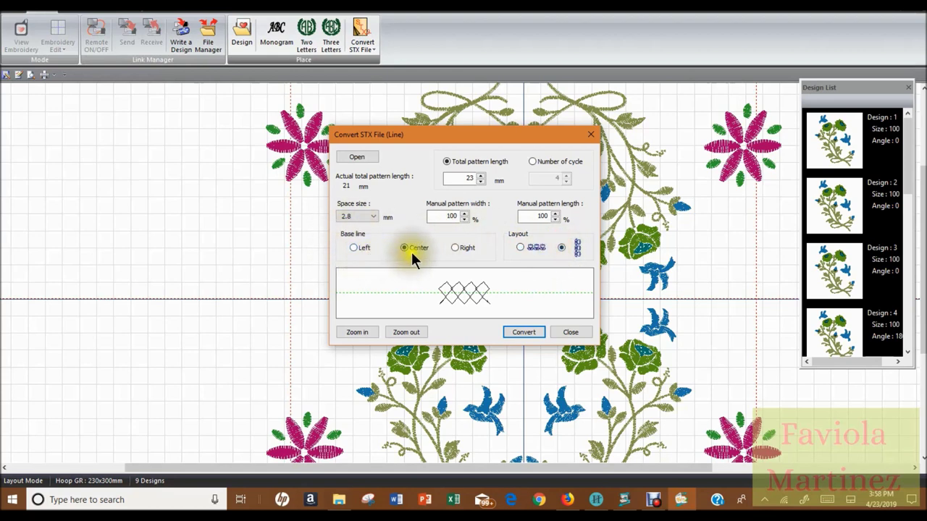
click(454, 304)
click(459, 274)
click(451, 293)
click(471, 294)
click(493, 307)
click(434, 289)
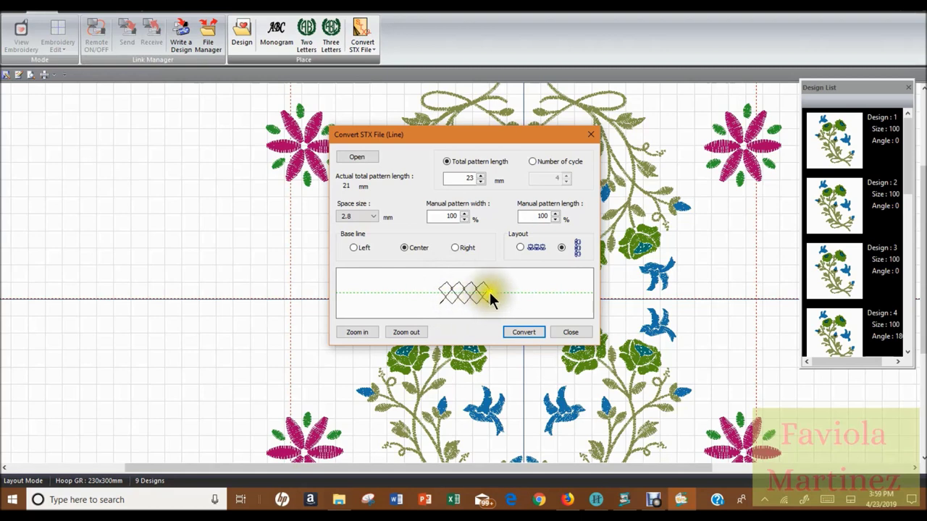
Try the Left base line, set the base line to Right, and examine the stitch preview at a larger scale and back.
click(354, 248)
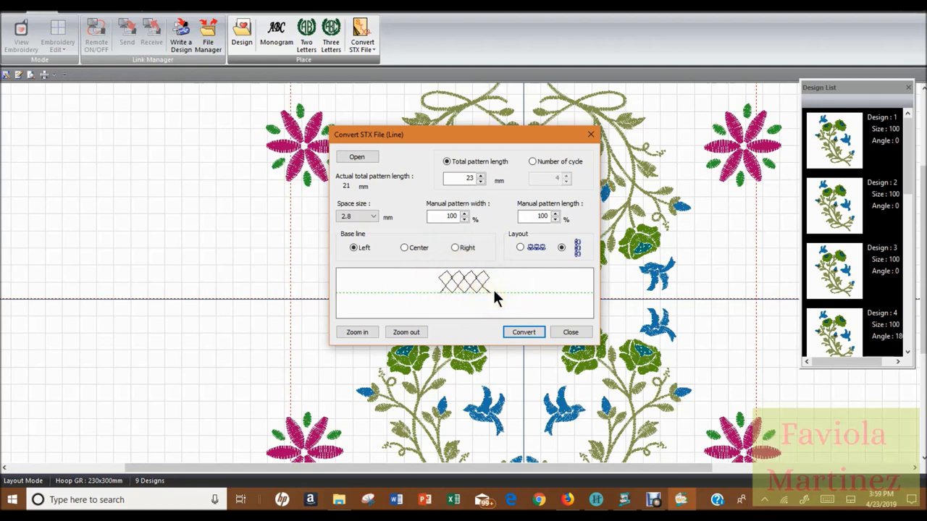
click(454, 247)
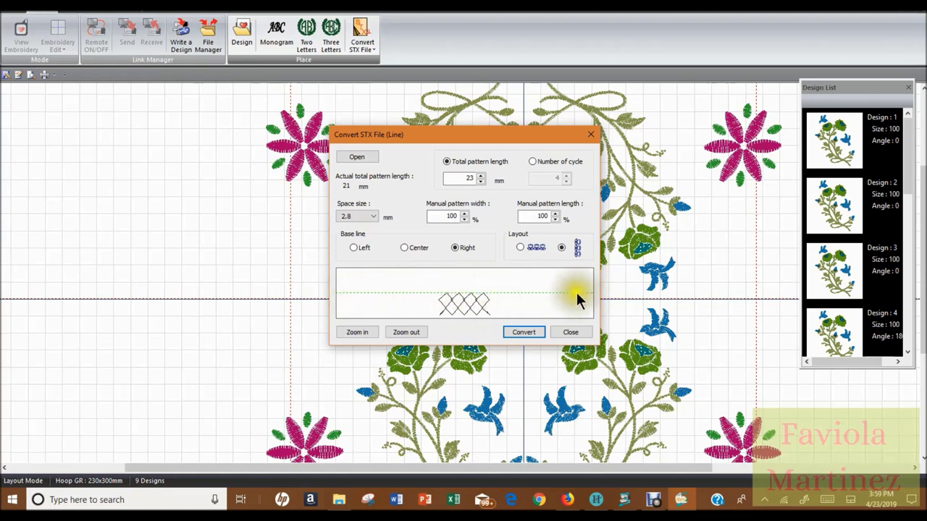
click(478, 296)
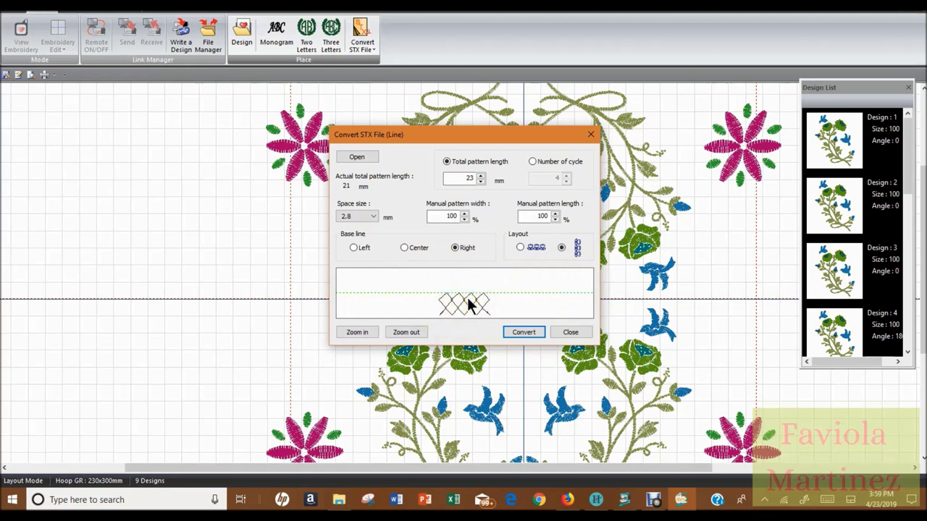
click(424, 300)
click(362, 331)
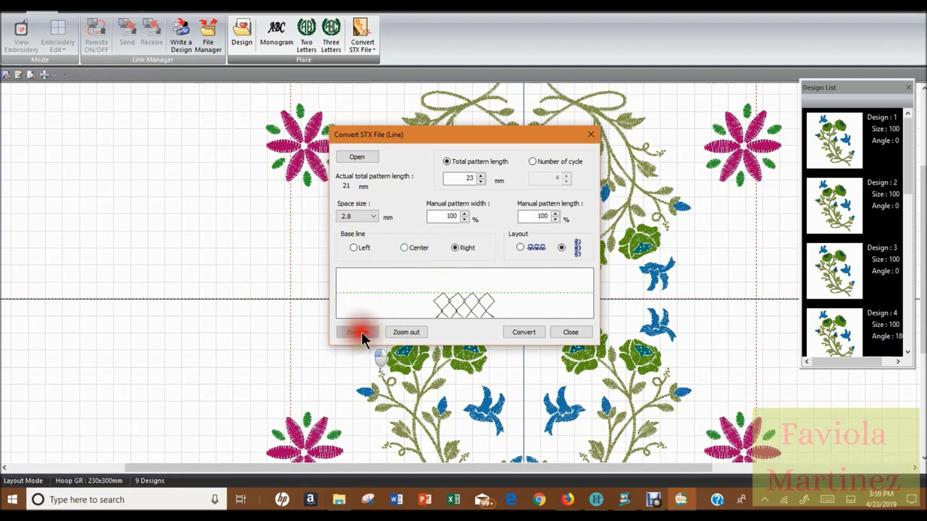
click(404, 333)
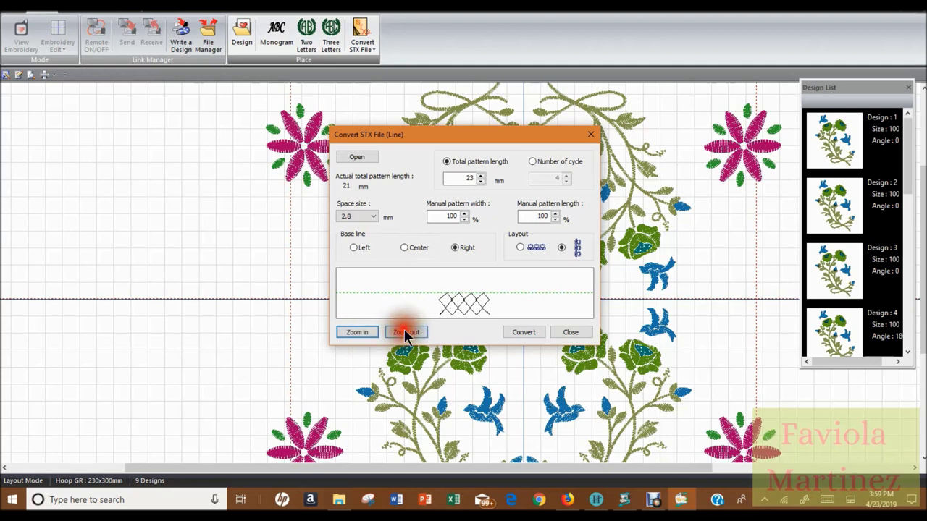
Set the base line to Center and convert the 23 mm stitch line into the layout.
click(368, 332)
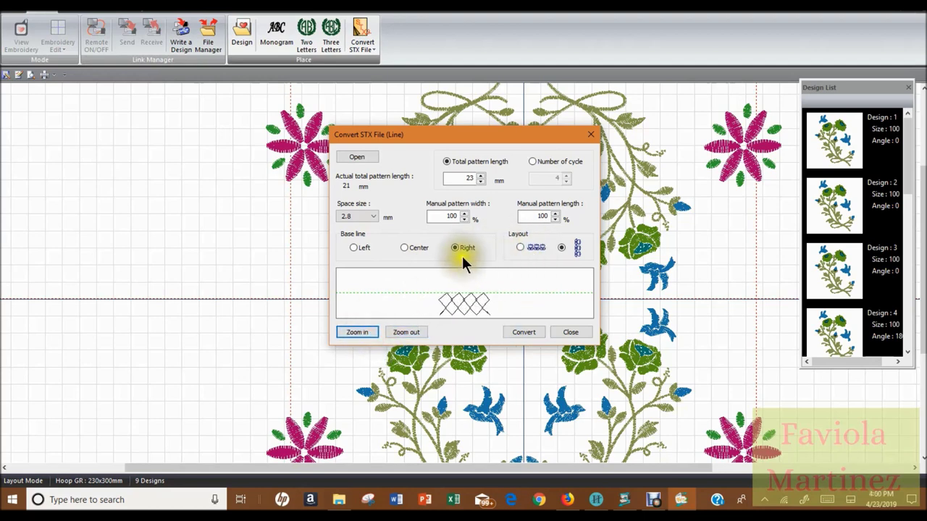
click(404, 248)
click(523, 333)
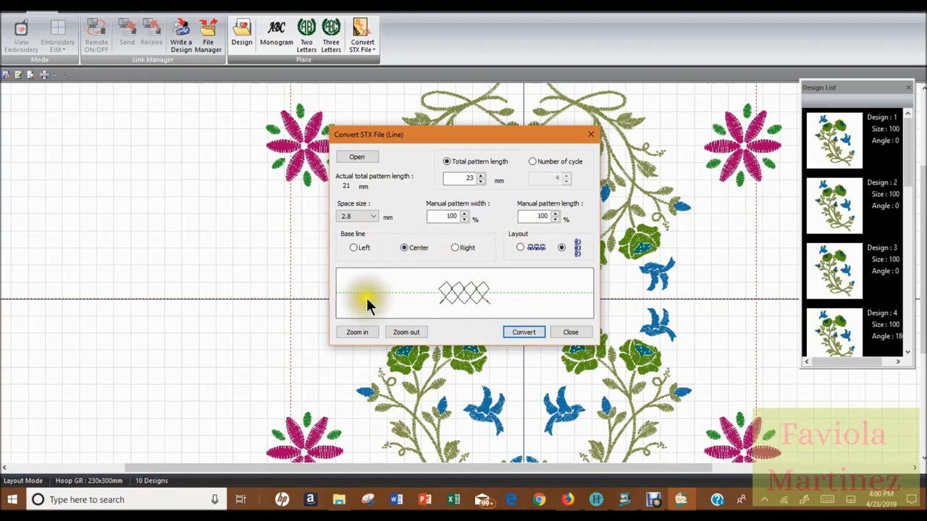
click(568, 332)
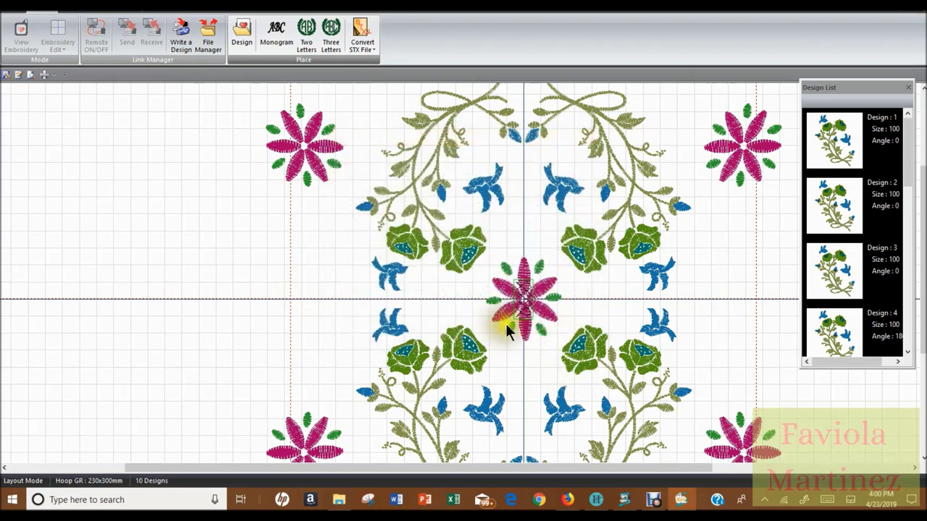
Move the short converted stitch line outside the hoop area and delete it.
click(528, 297)
drag(489, 290, 253, 260)
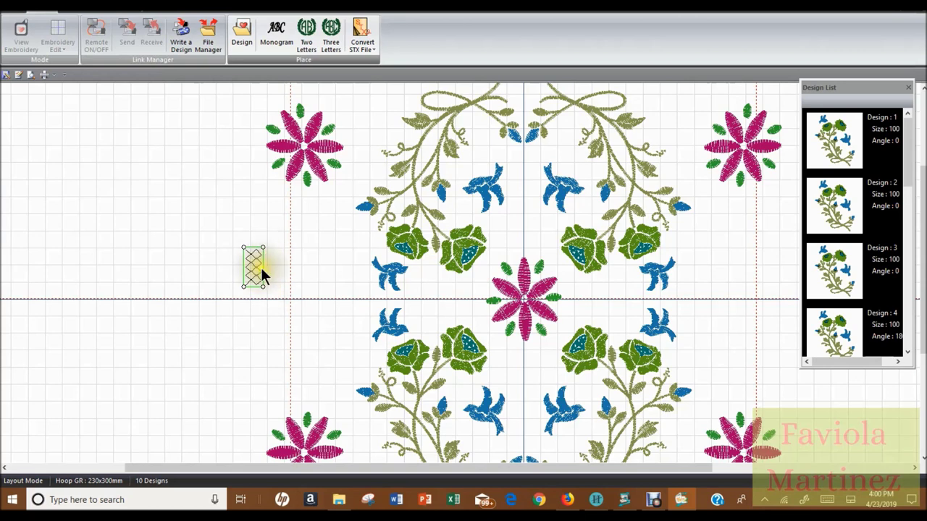
key(Delete)
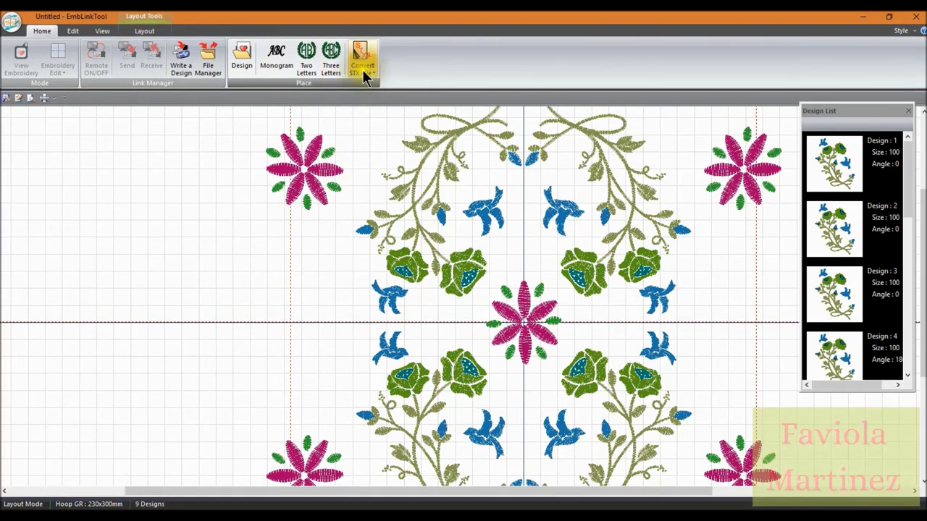
Start a new line conversion, preview H006.stx and load H003.stx from the Heirloom folder.
click(373, 72)
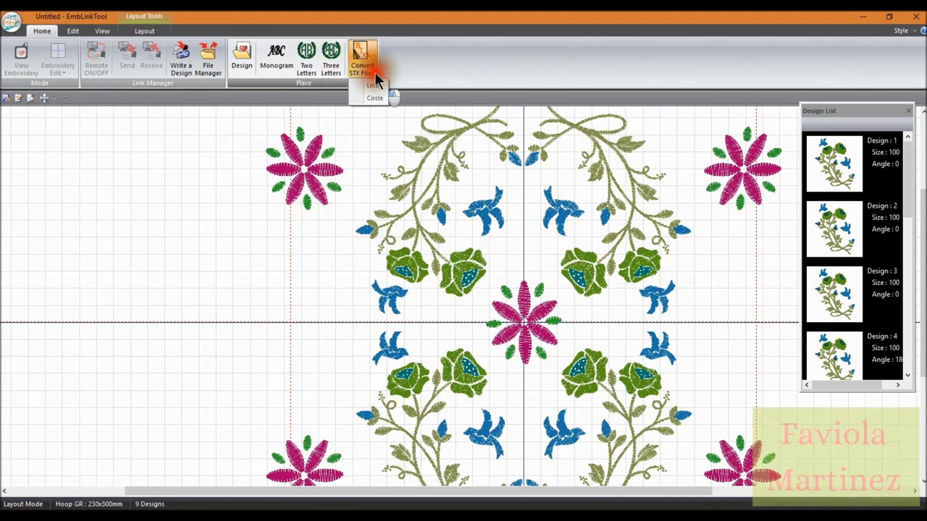
click(370, 91)
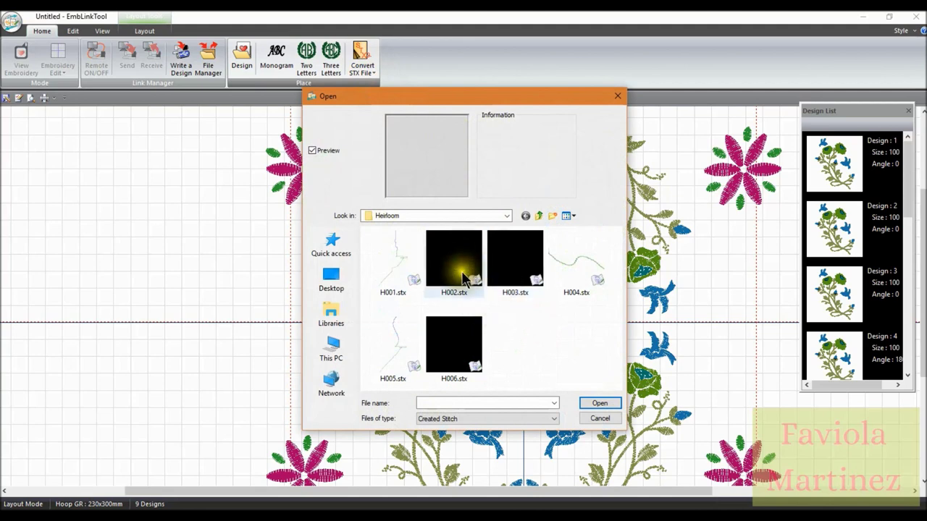
click(402, 272)
click(447, 360)
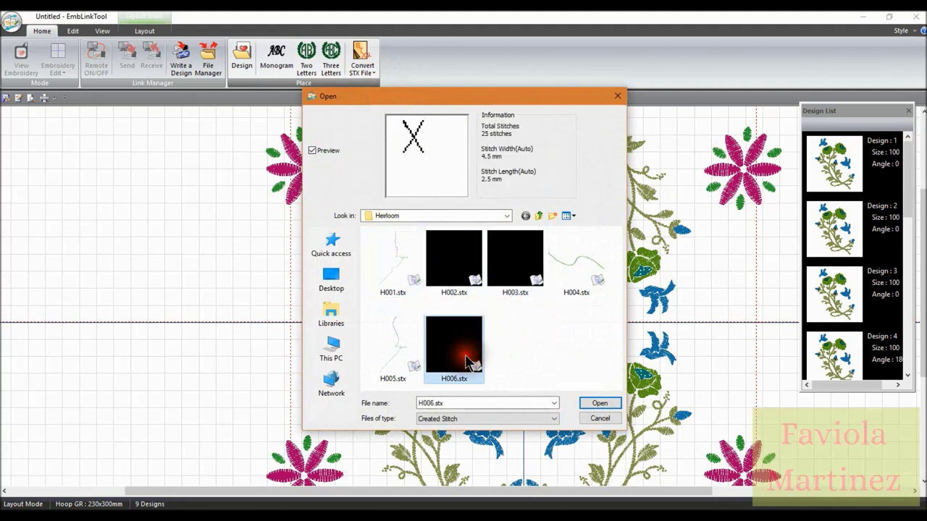
click(511, 261)
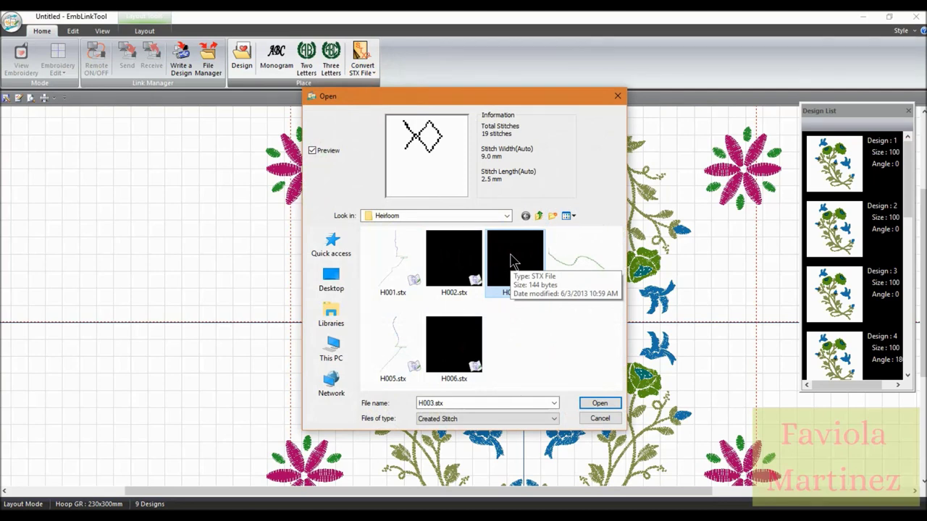
click(590, 403)
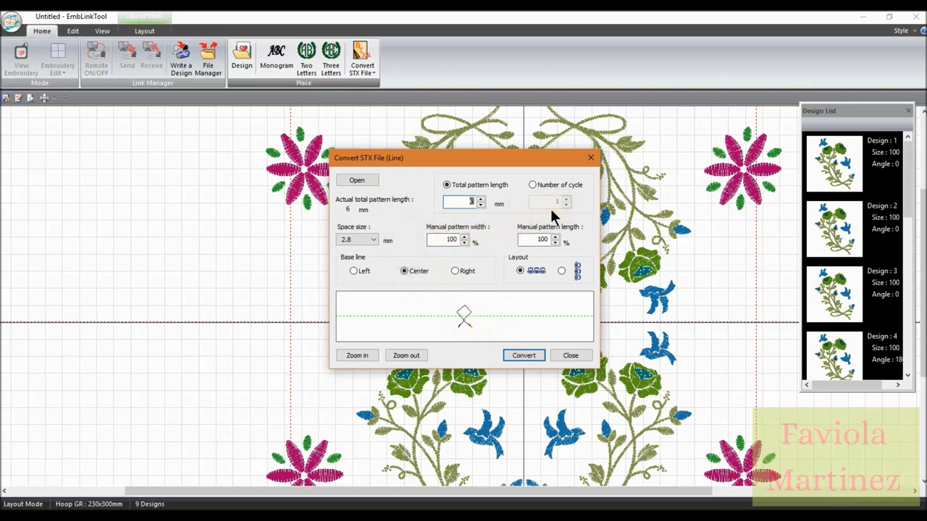
Choose the vertical layout and set the number of cycles to 25 for the stitch line.
click(561, 270)
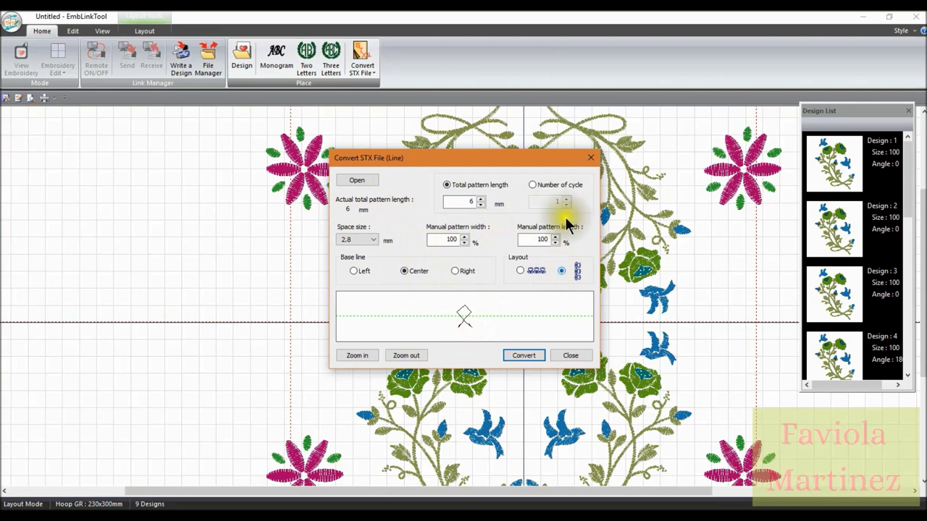
click(532, 185)
click(543, 202)
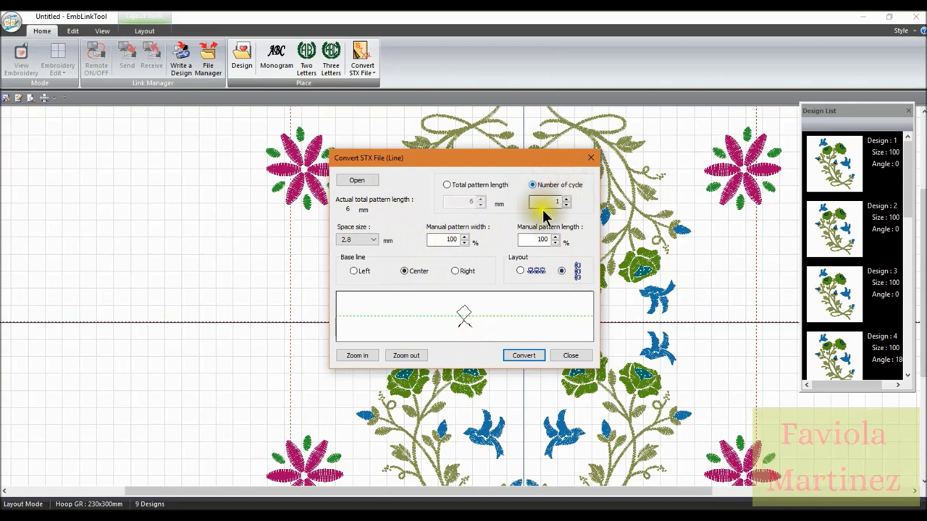
double_click(556, 202)
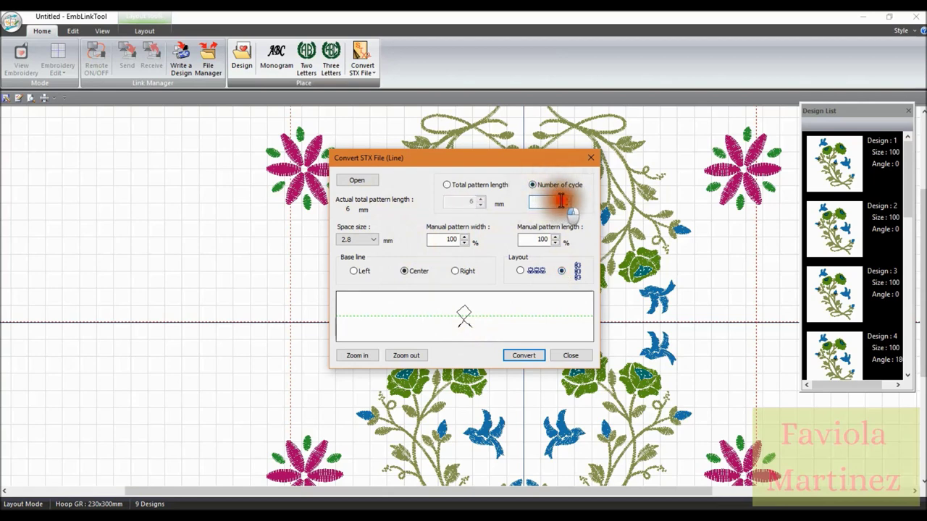
text(21)
text(5)
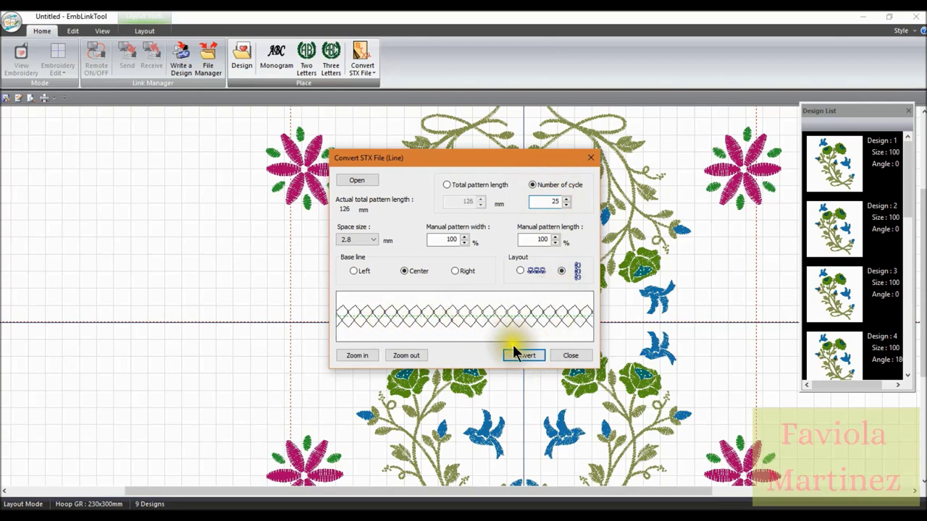
Convert the vertical 25-cycle line and place it between the two corner flowers on the hoop's left side.
click(518, 358)
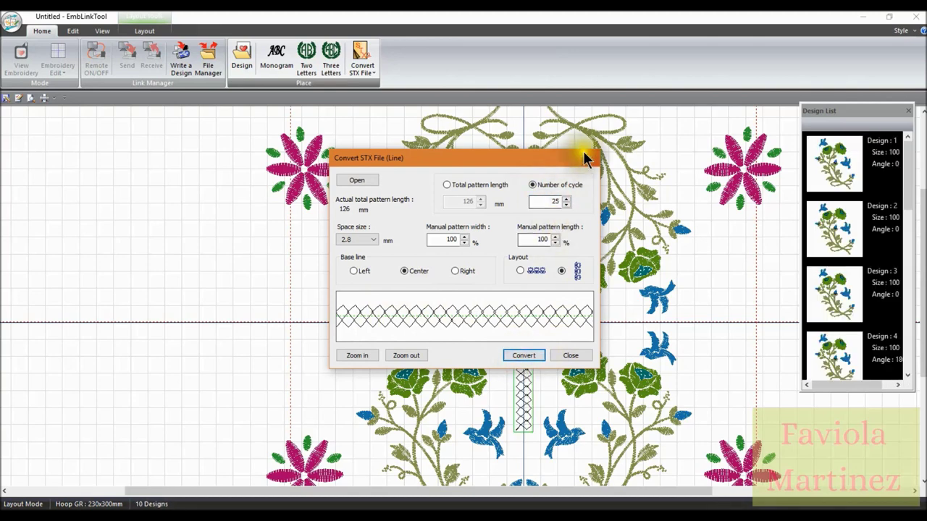
click(566, 356)
drag(524, 401, 305, 397)
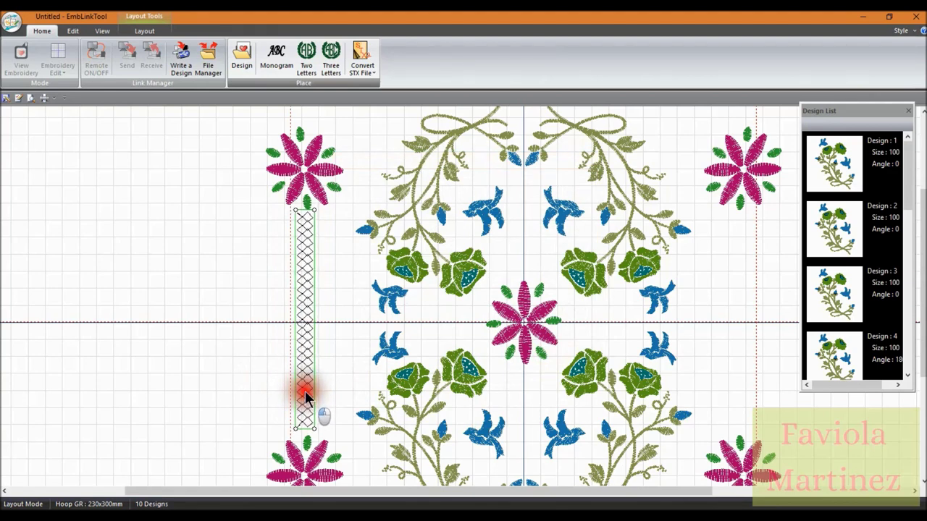
drag(304, 397, 306, 397)
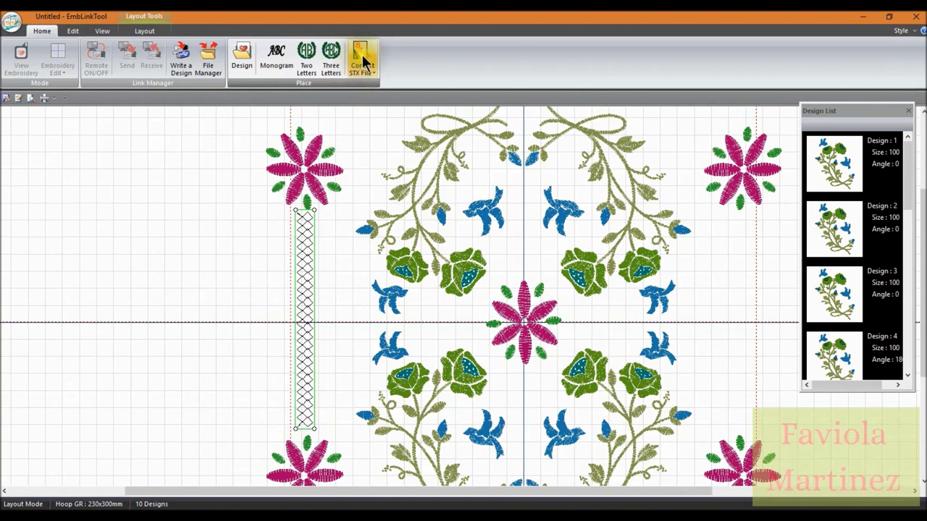
Start another line conversion, preview H006.stx and load H003.stx for a longer stitch line.
click(364, 41)
click(373, 86)
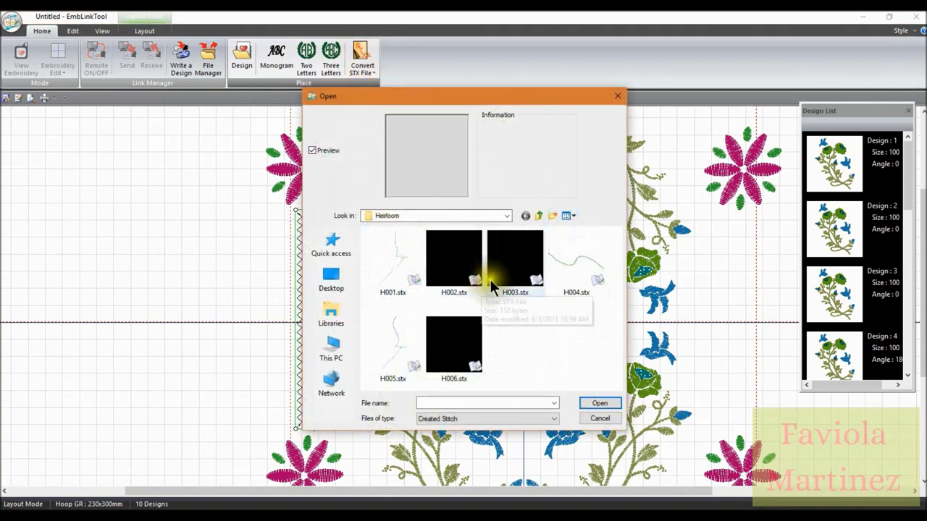
click(464, 342)
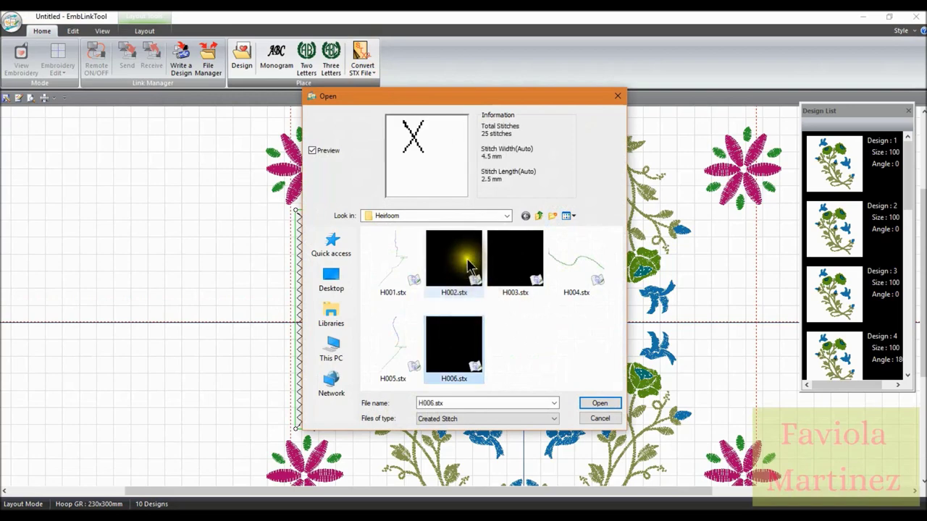
click(510, 257)
click(595, 404)
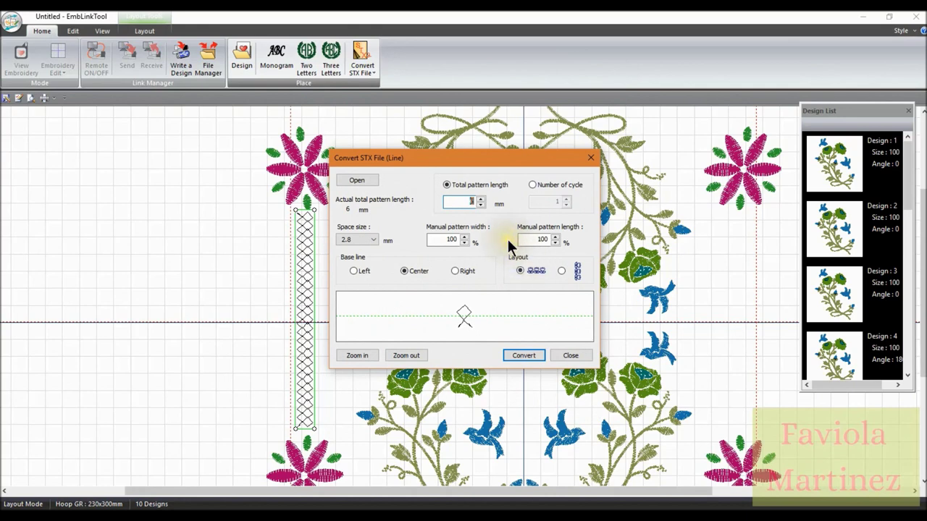
Set the number of cycles to 30 and convert the stitch line into the layout.
click(533, 185)
click(559, 199)
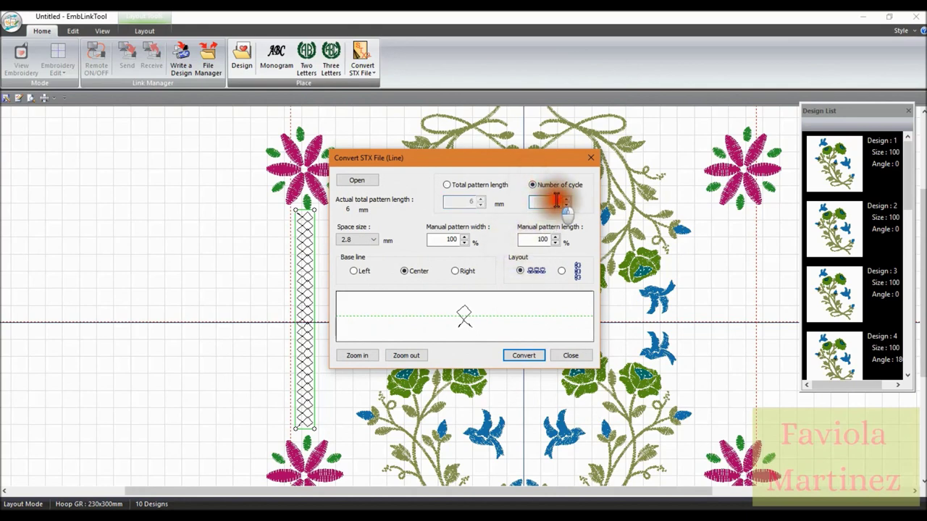
text(4)
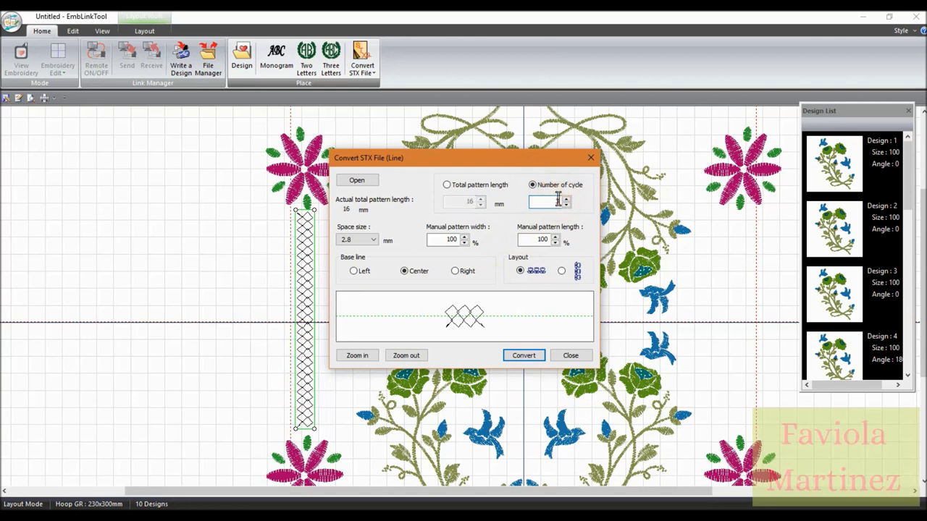
text(0)
click(520, 356)
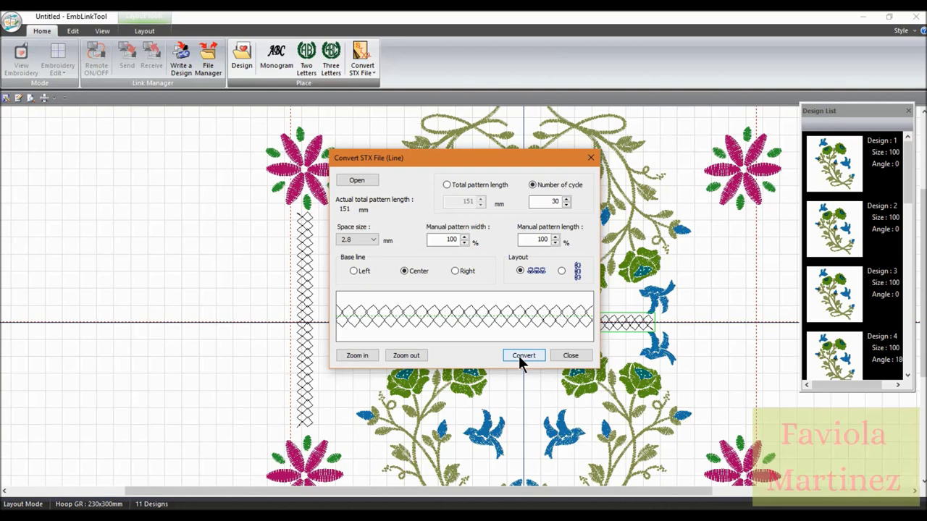
click(564, 356)
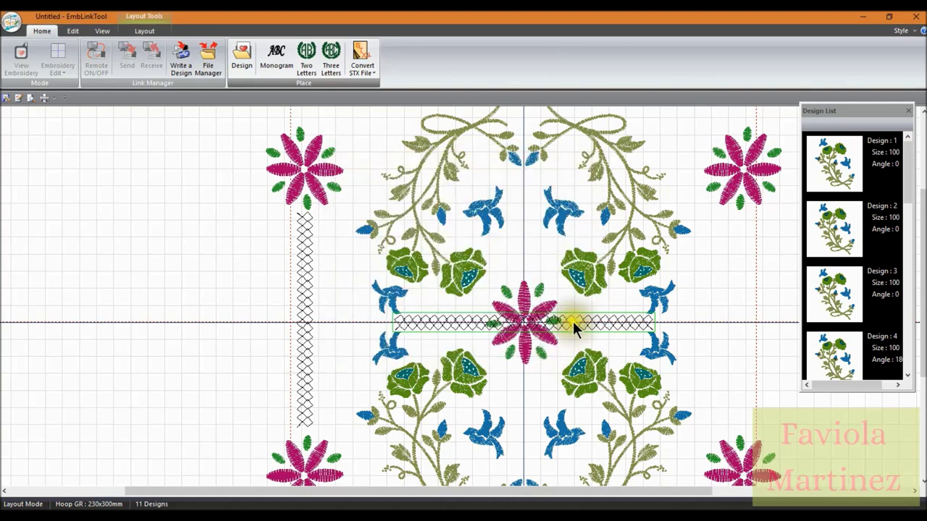
Move the 30-cycle line outside the hoop, rotate it 90 degrees and place it beside the shorter vertical line.
click(552, 330)
drag(552, 329, 203, 281)
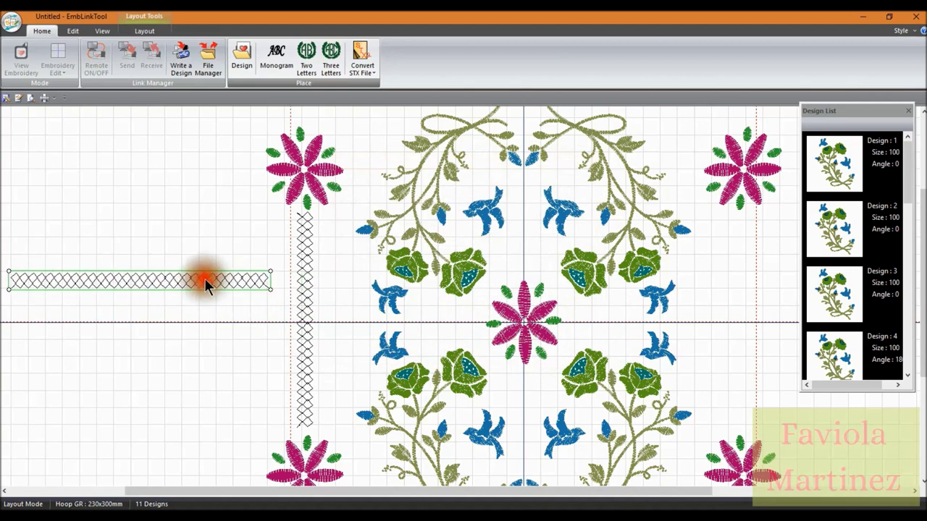
click(74, 30)
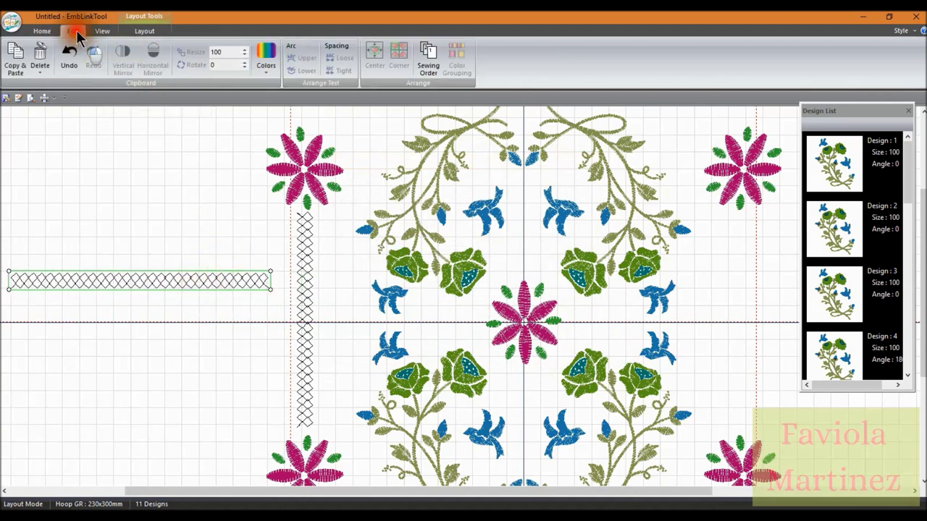
click(212, 64)
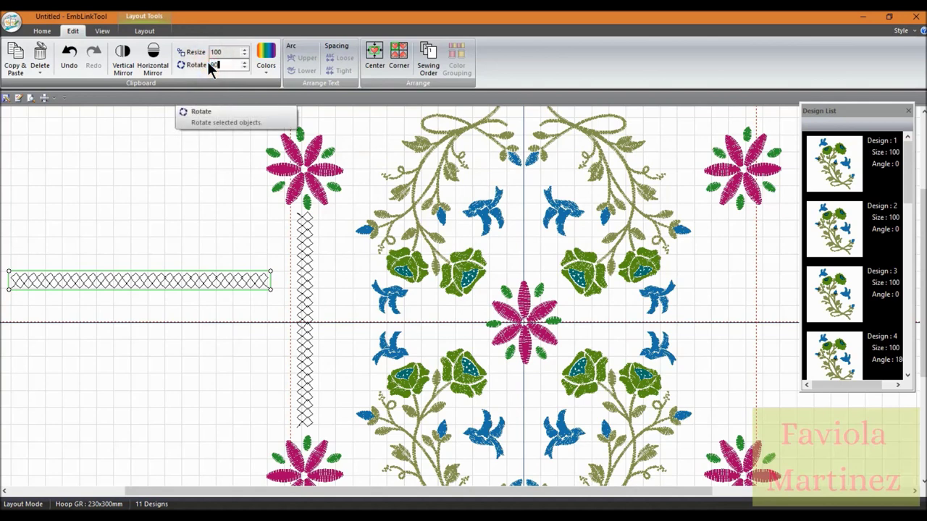
text(90)
key(Return)
drag(134, 321, 216, 322)
Delete the 25-cycle line and put the 30-cycle line in its place between the left corner flowers.
click(304, 357)
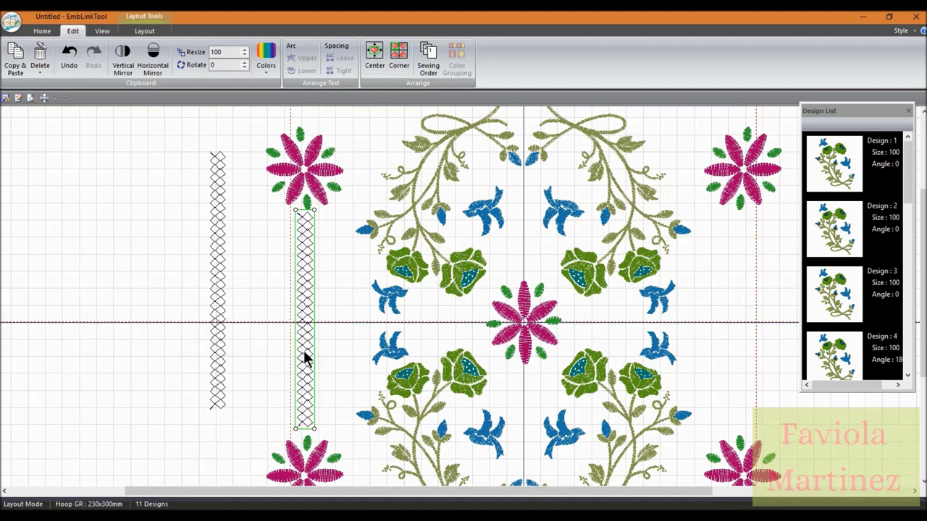
key(Delete)
click(218, 316)
drag(218, 317, 303, 356)
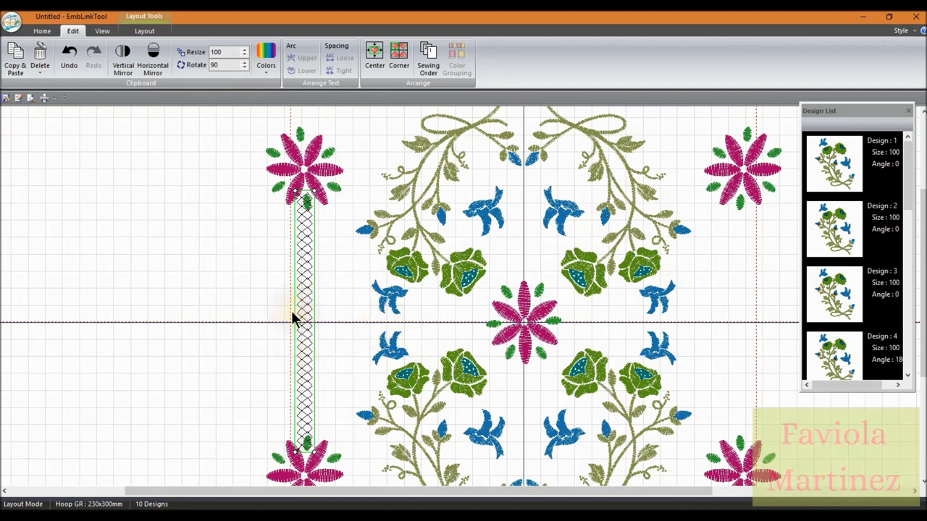
Duplicate the vertical stitch line between the left corner flowers and select both overlapping lines, Design 10 and Design 11.
click(15, 64)
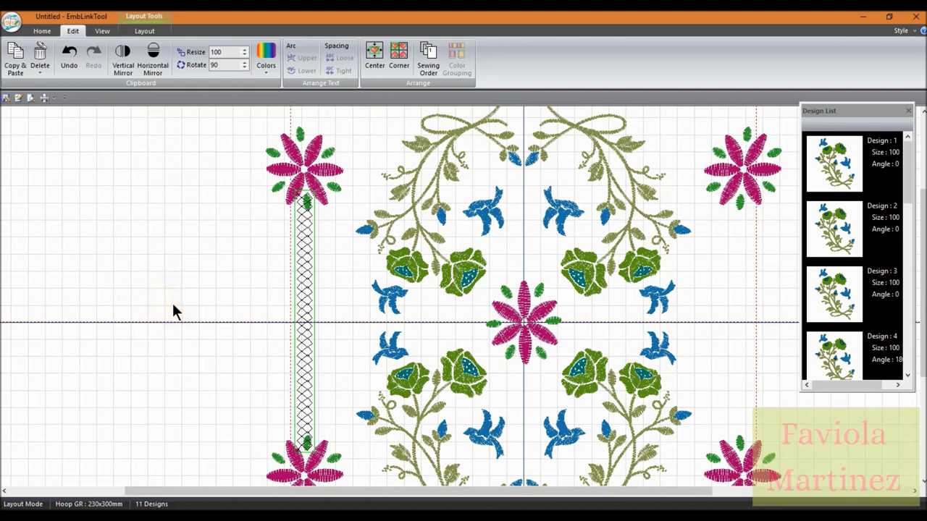
click(907, 186)
drag(907, 187, 904, 355)
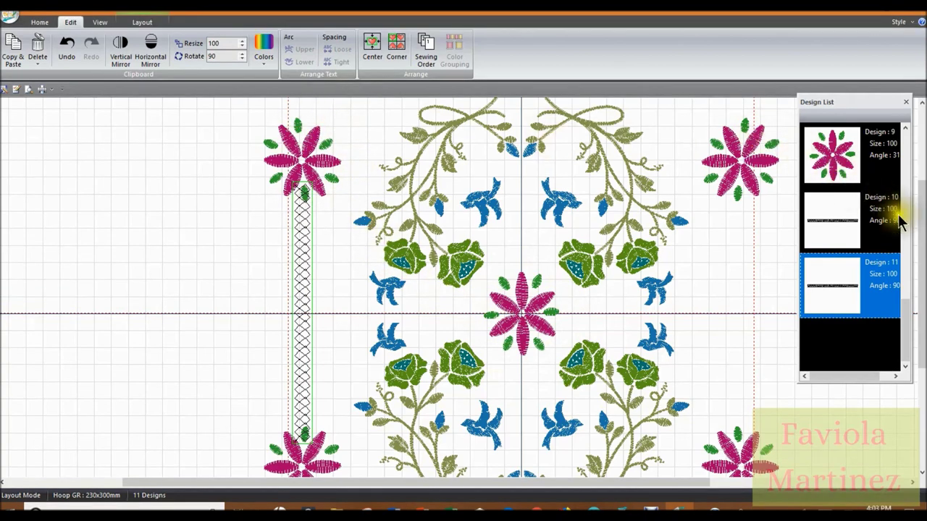
drag(910, 352, 912, 315)
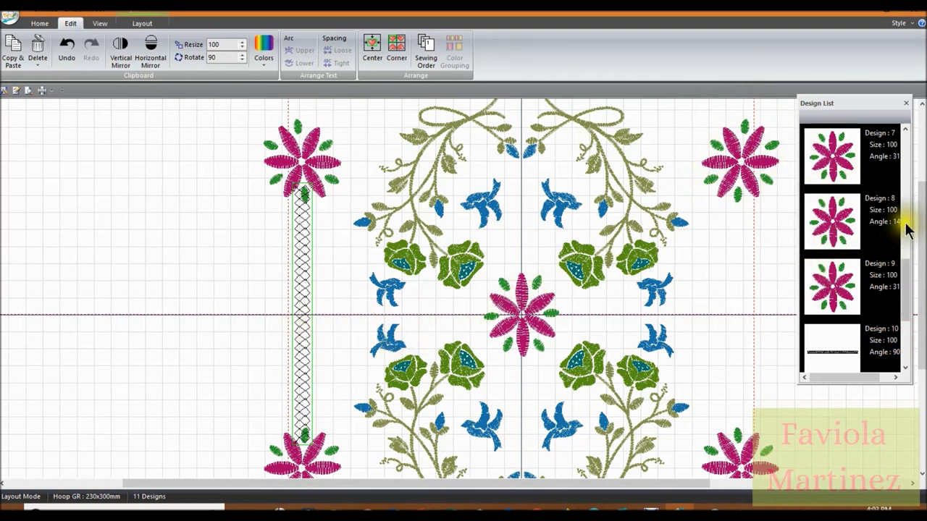
scroll(905, 290, down, 2)
click(827, 223)
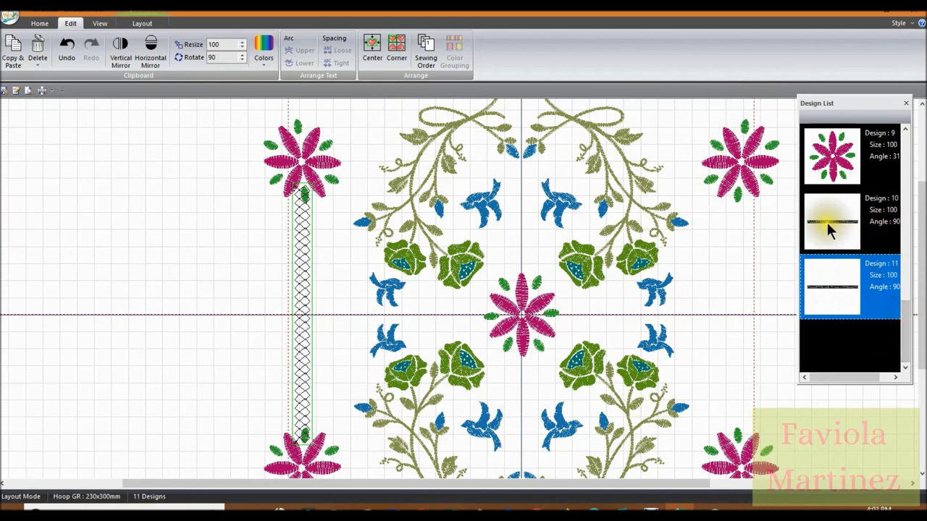
click(827, 222)
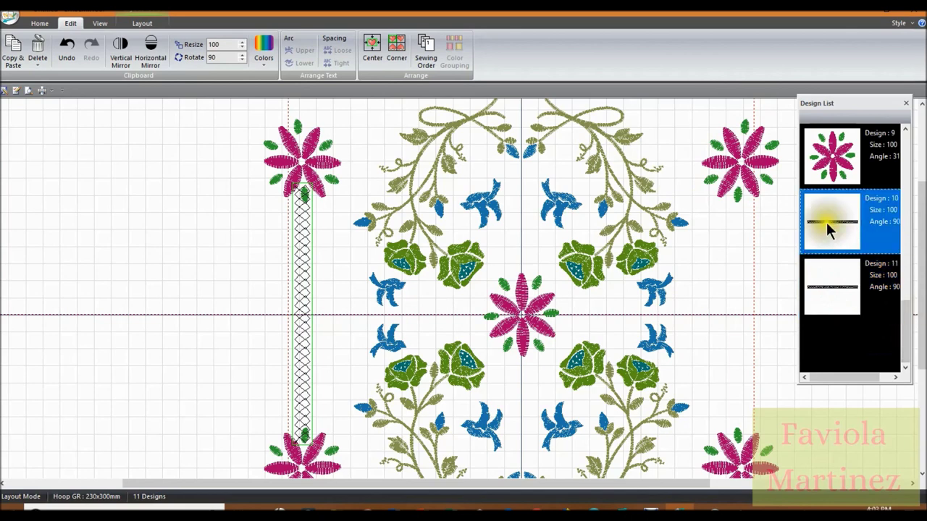
ctrl+click(829, 284)
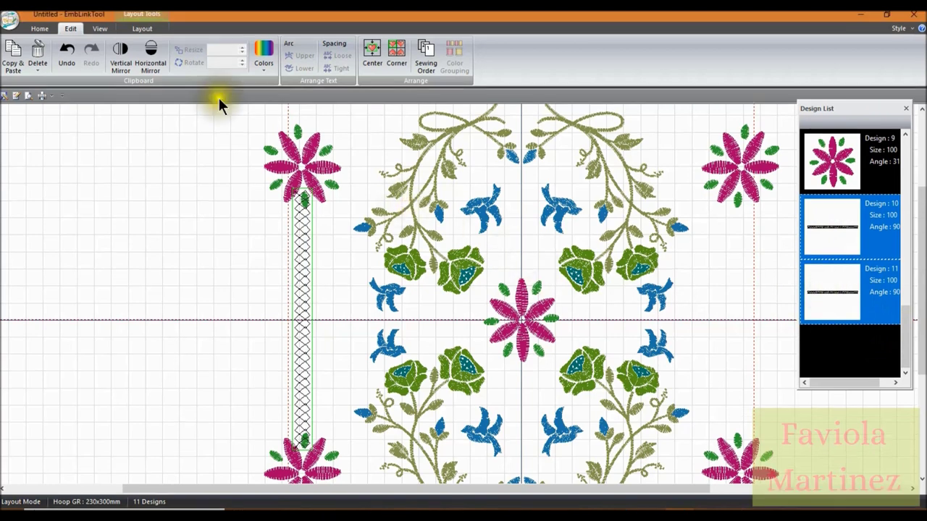
Copy the selected pair of stitch lines and place the copies between the right corner flowers, aligned inside the hoop edge.
click(13, 52)
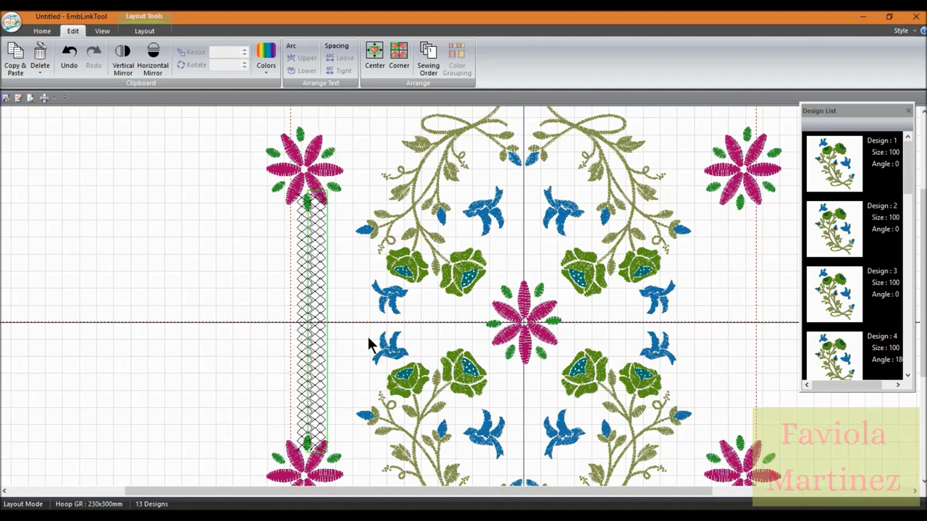
drag(321, 325, 739, 330)
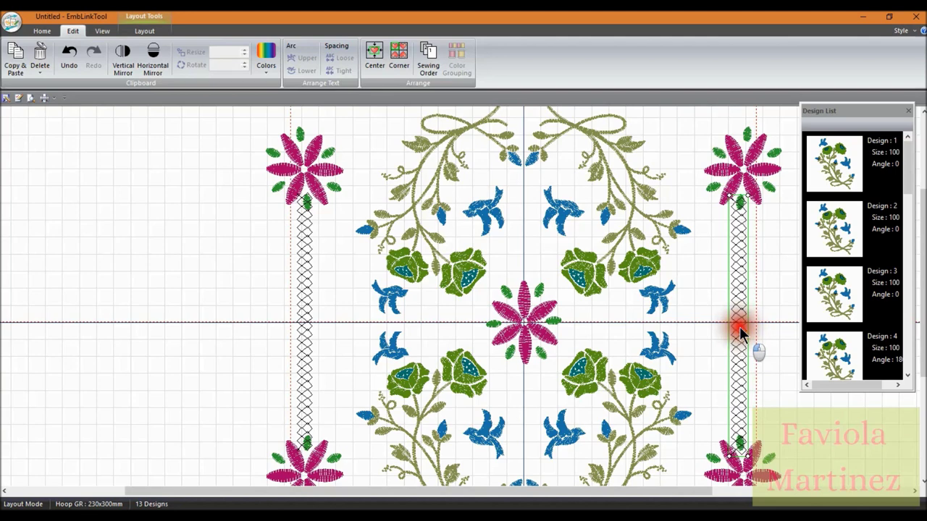
drag(739, 328, 745, 331)
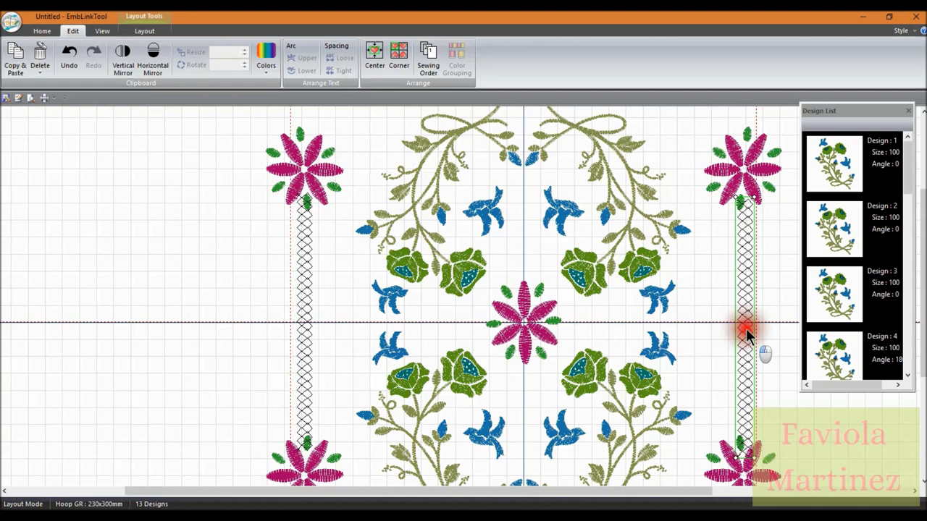
drag(746, 331, 748, 330)
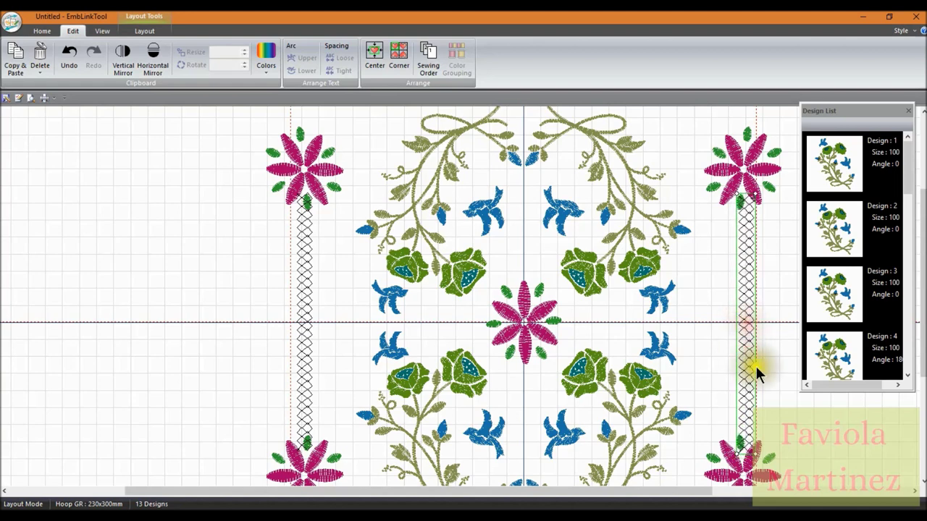
click(787, 423)
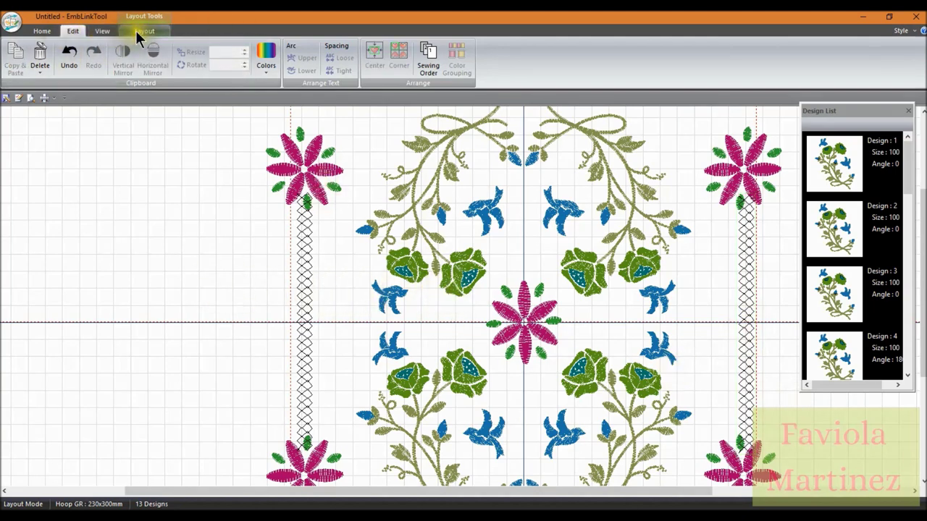
Zoom out to view the whole layout with both side stitch lines and look over the available print options.
click(103, 29)
click(84, 64)
click(84, 63)
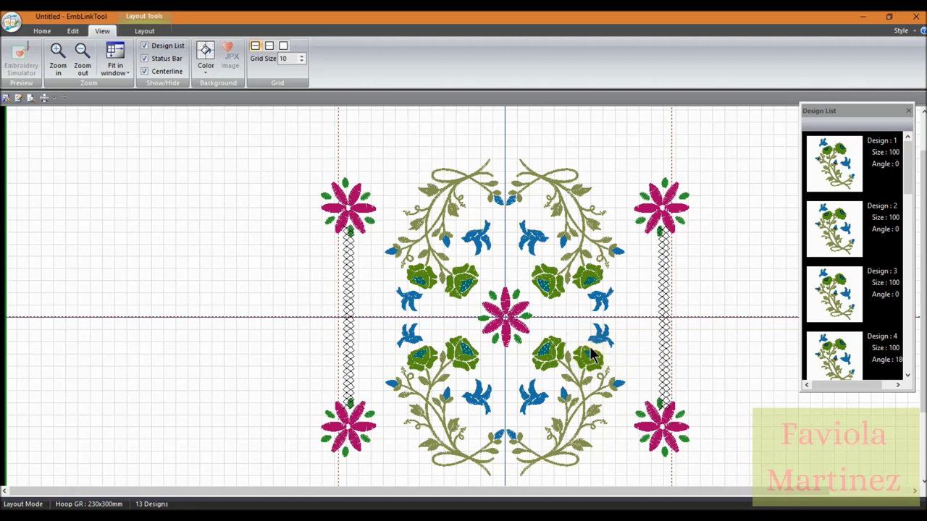
click(907, 164)
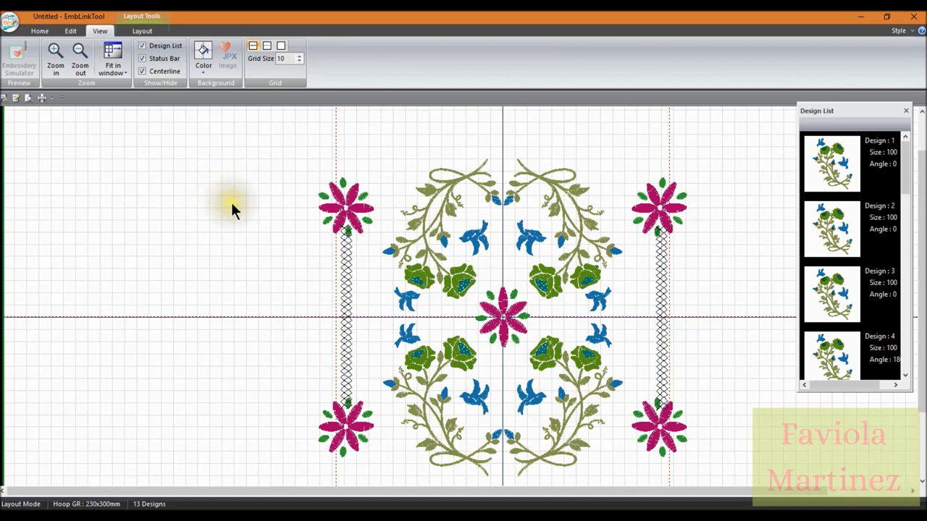
click(12, 21)
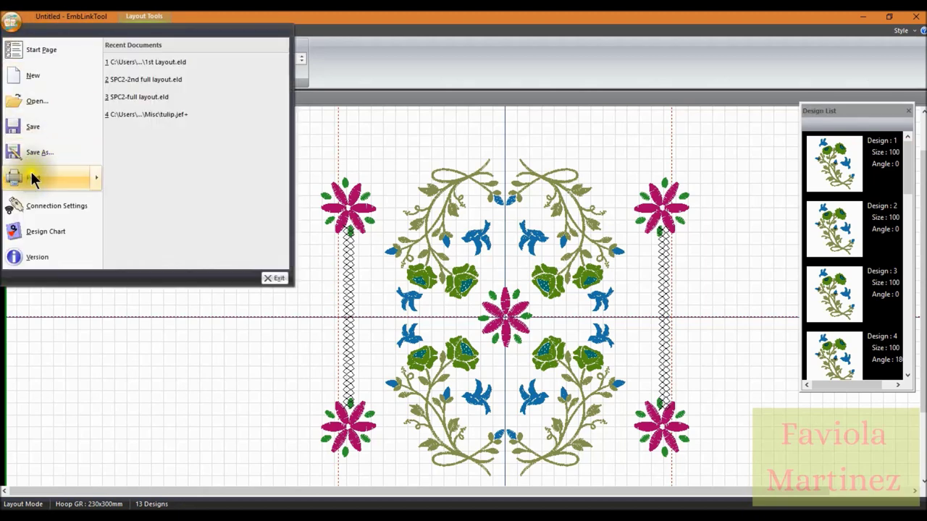
mouse_move(63, 177)
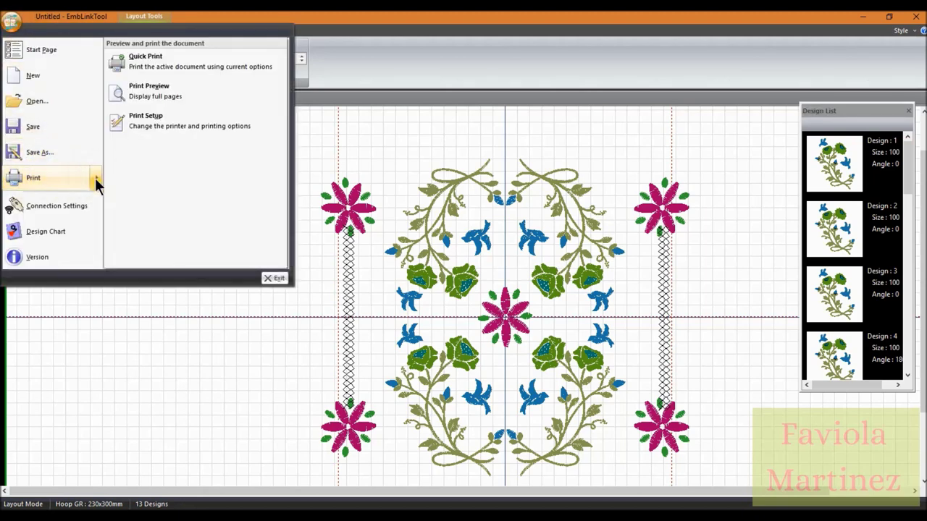
click(258, 335)
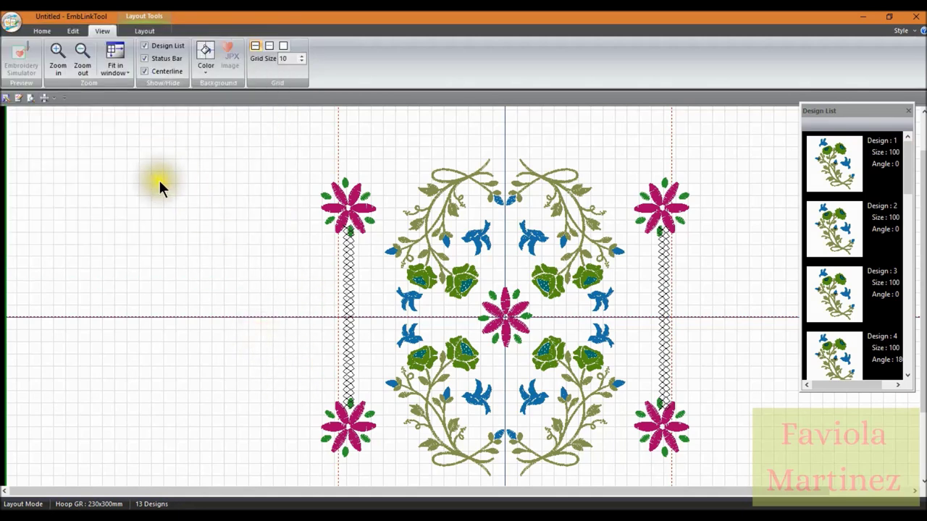
Open the print preview of the layout and page through the outline template to the last page.
click(31, 97)
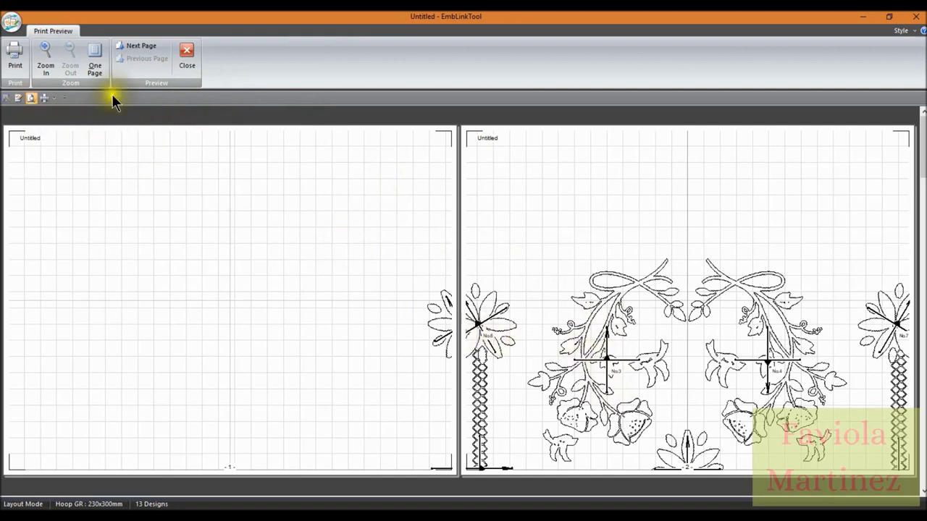
click(120, 46)
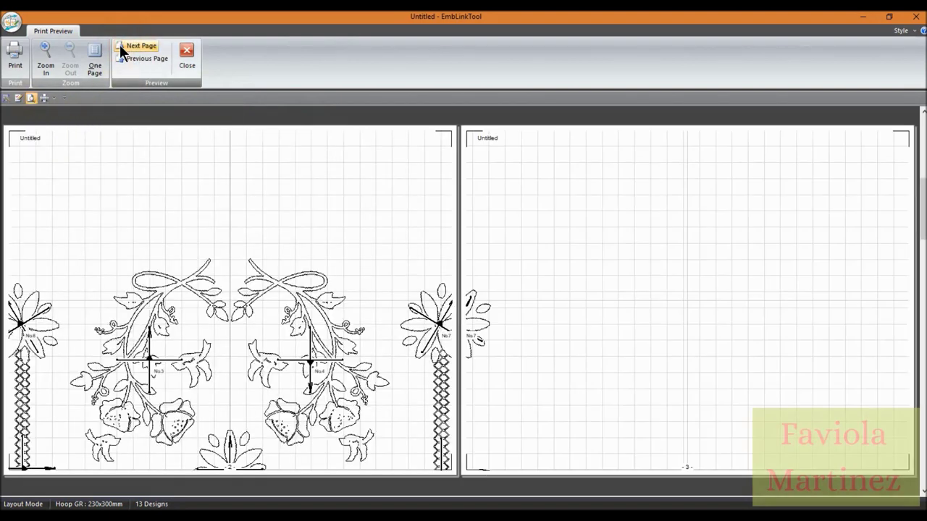
click(120, 47)
click(121, 47)
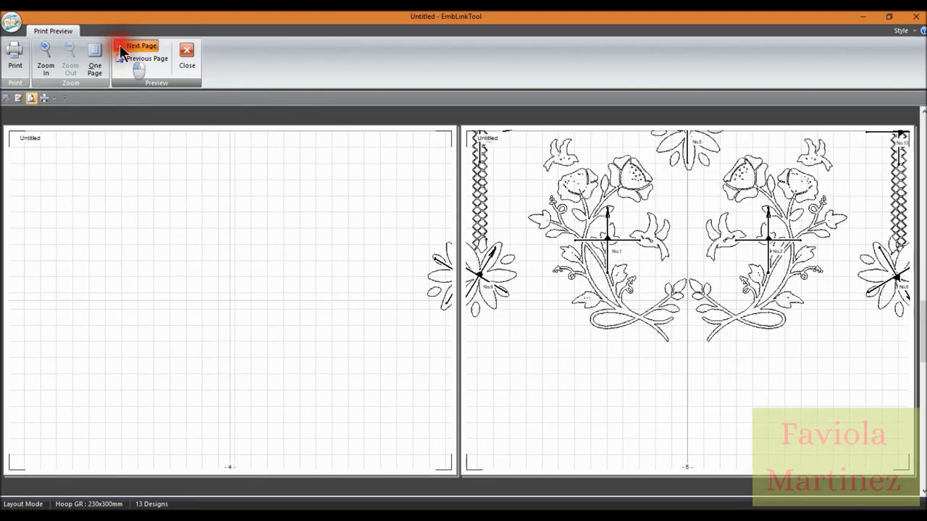
click(121, 46)
click(121, 46)
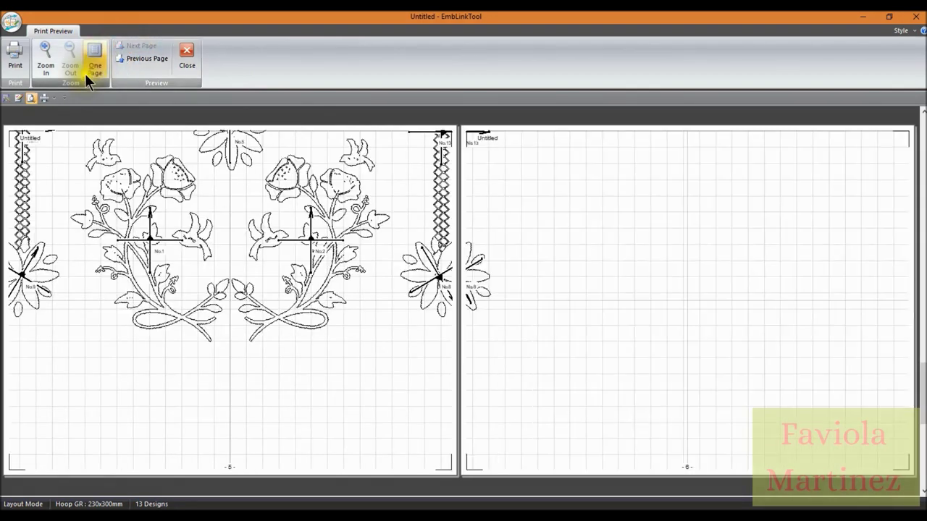
Change the print setup's template mode to Color Template, keeping Letter paper in landscape.
click(54, 97)
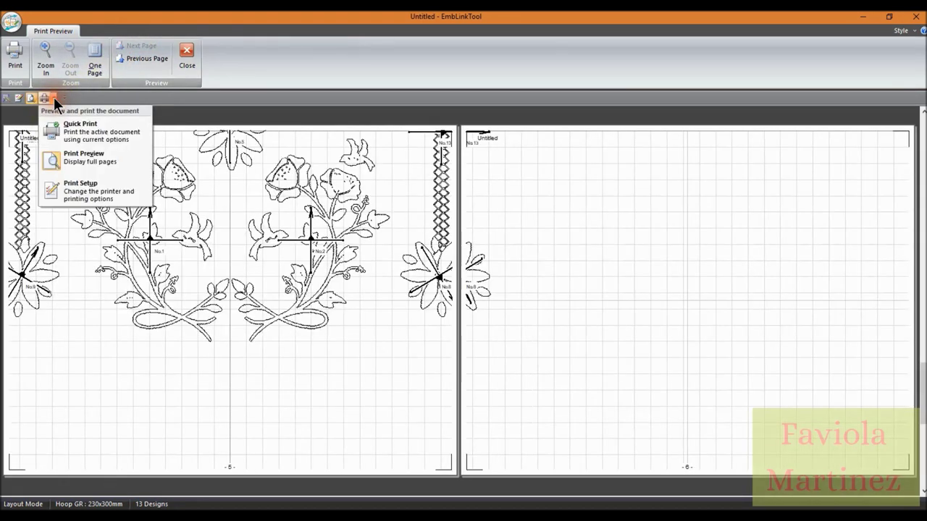
click(77, 189)
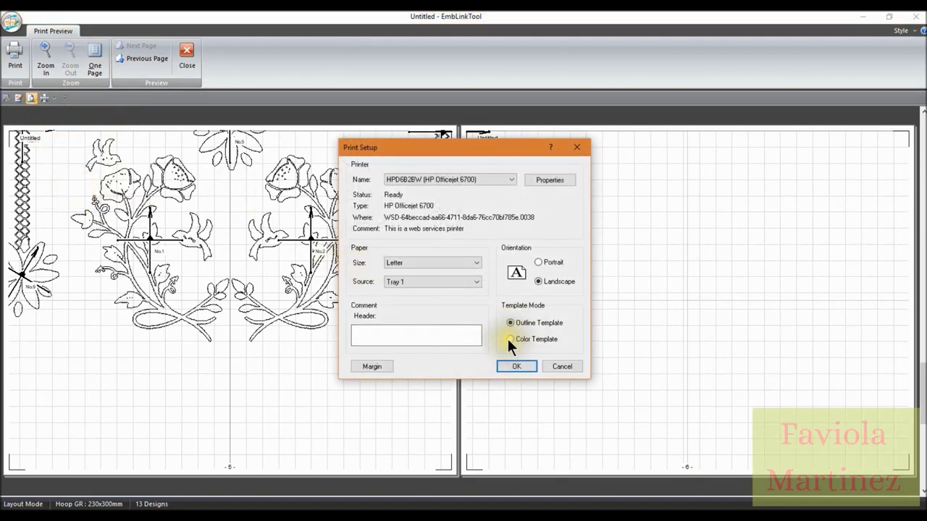
click(512, 367)
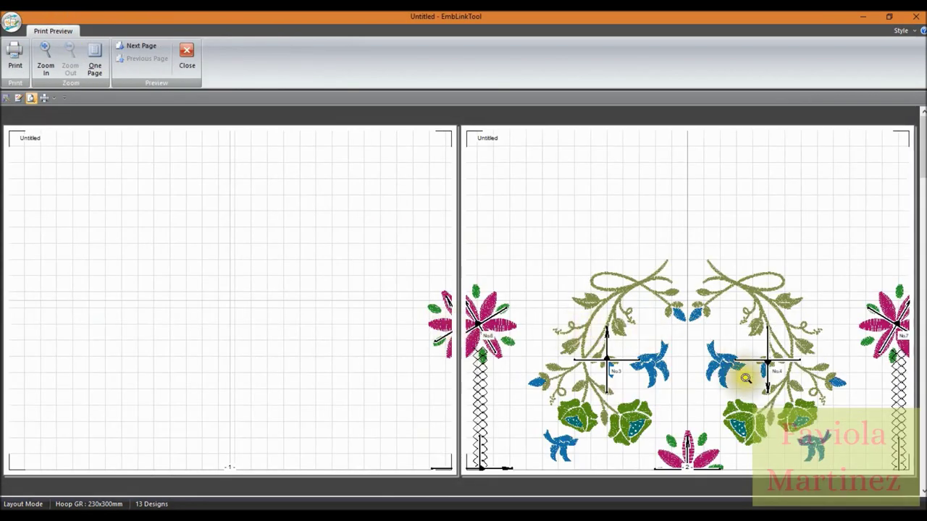
Look through the color template preview pages and return to the page with the upper floral designs.
click(920, 184)
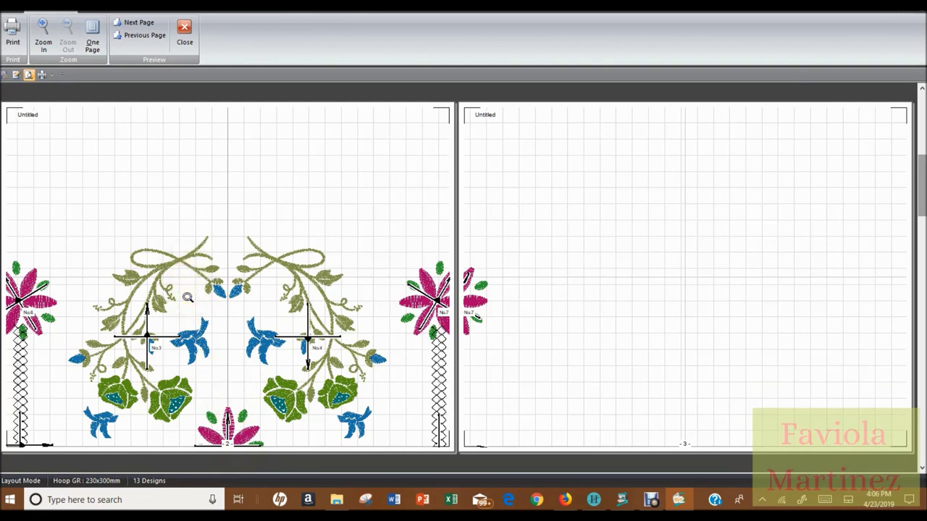
click(227, 325)
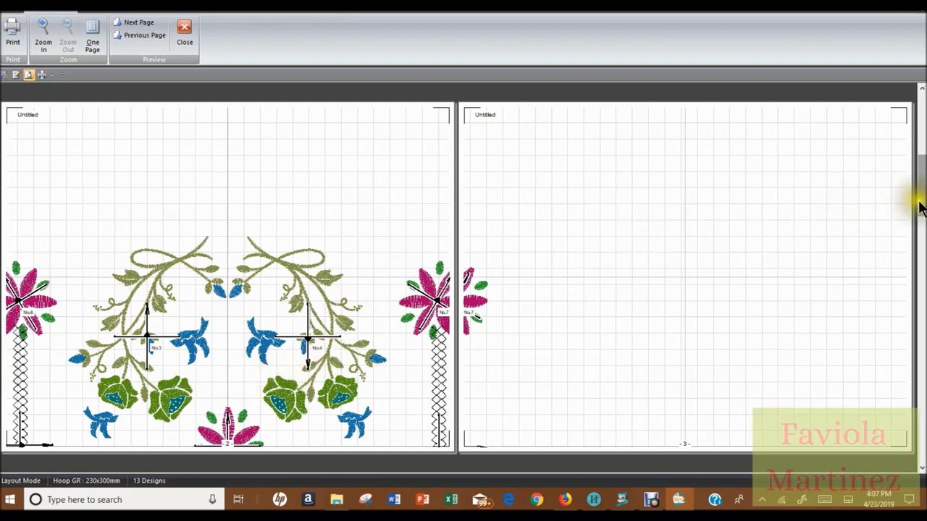
click(921, 233)
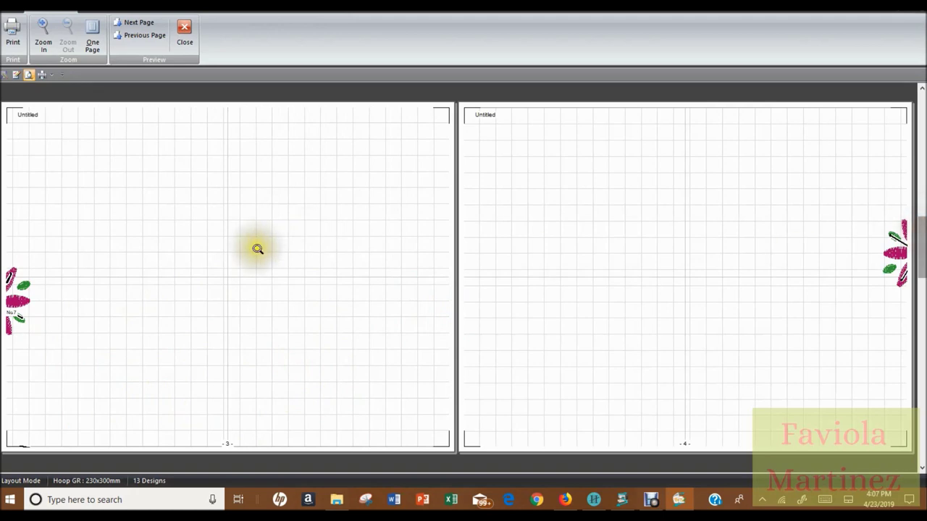
drag(919, 247, 922, 191)
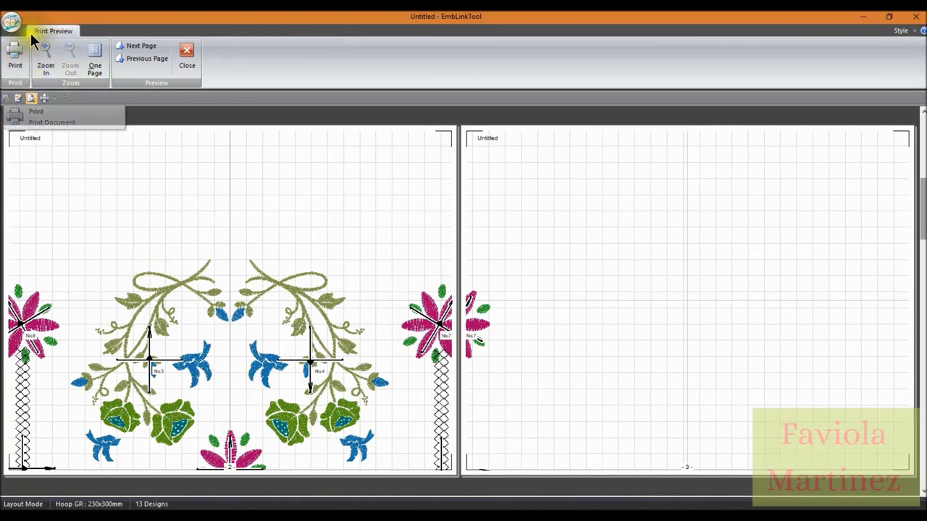
Start printing from the preview and open the HP Officejet 6700 document properties to check the paper and quality settings.
click(18, 61)
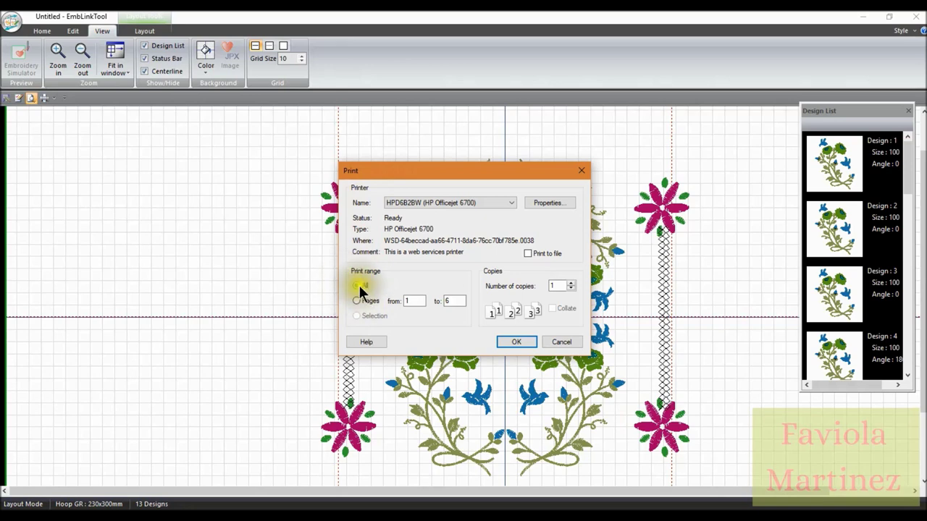
click(540, 204)
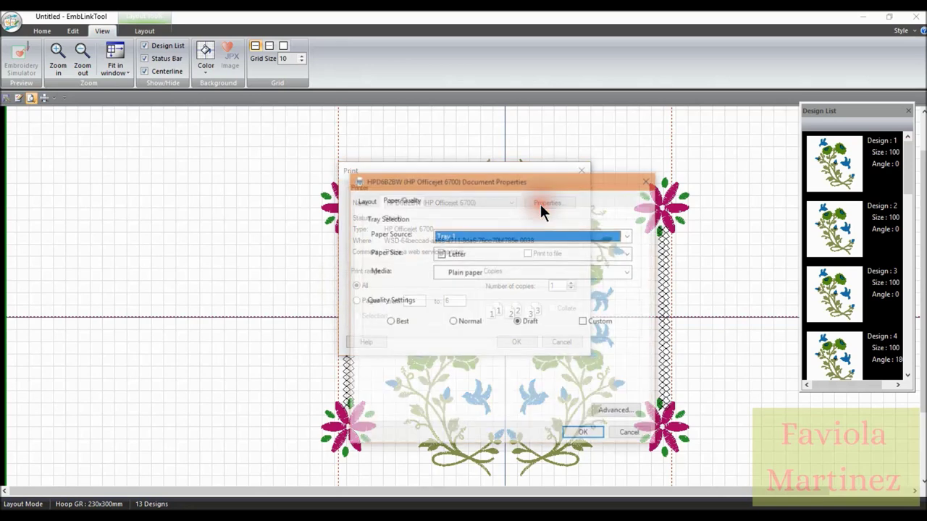
click(600, 325)
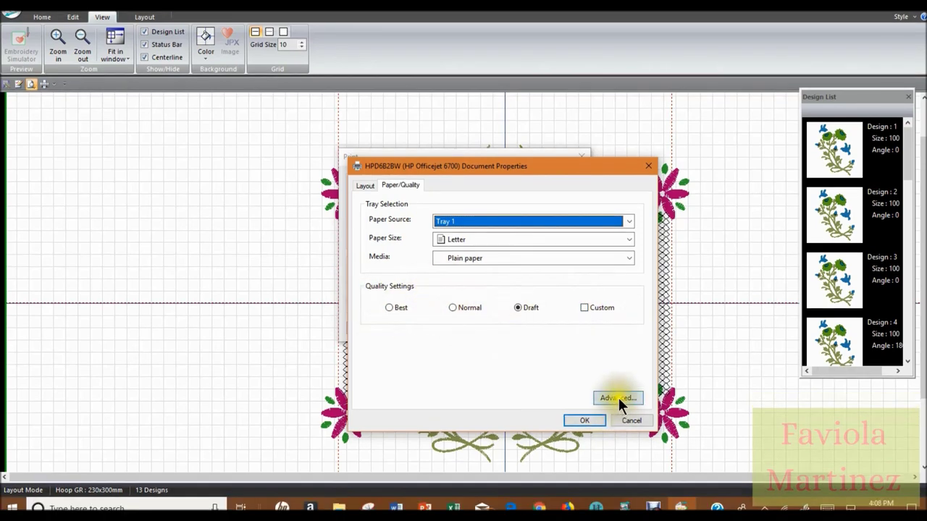
Open the printer's advanced options and examine the choices for Print in Grayscale, leaving it Off.
click(618, 411)
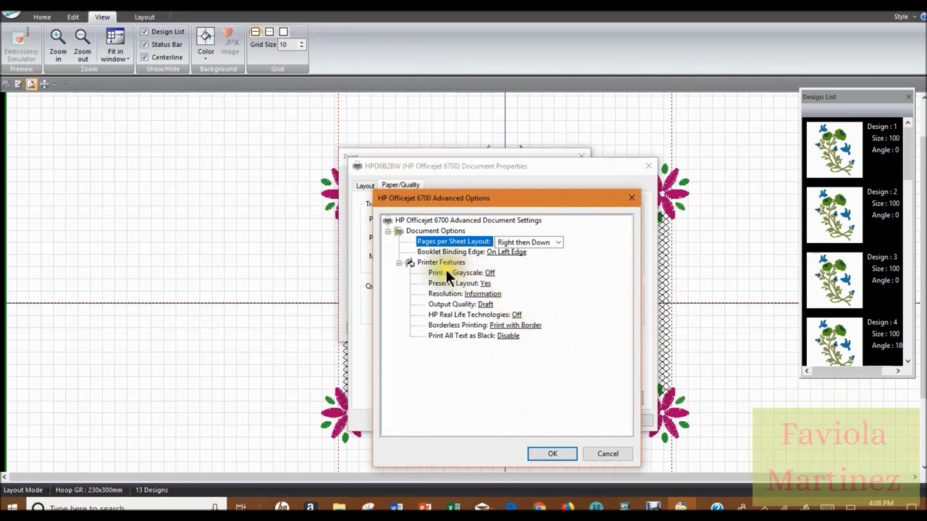
click(399, 263)
click(399, 262)
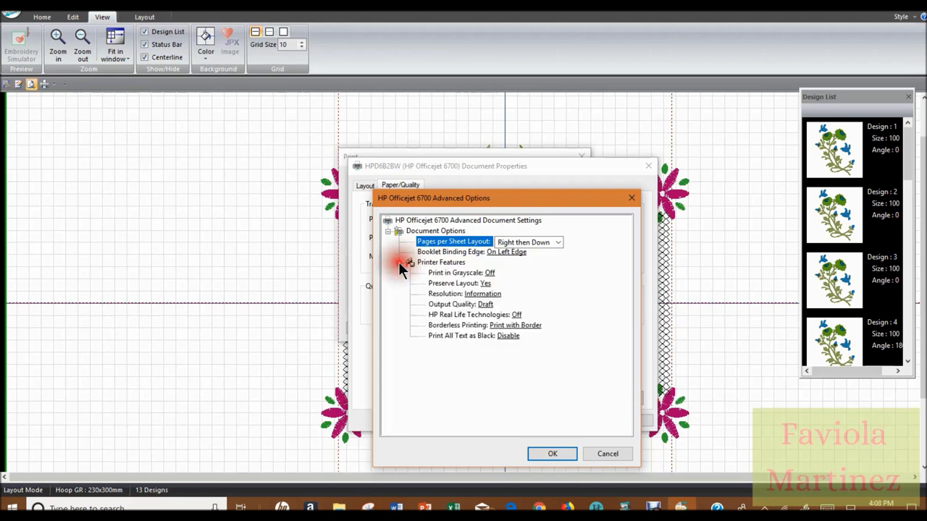
click(475, 272)
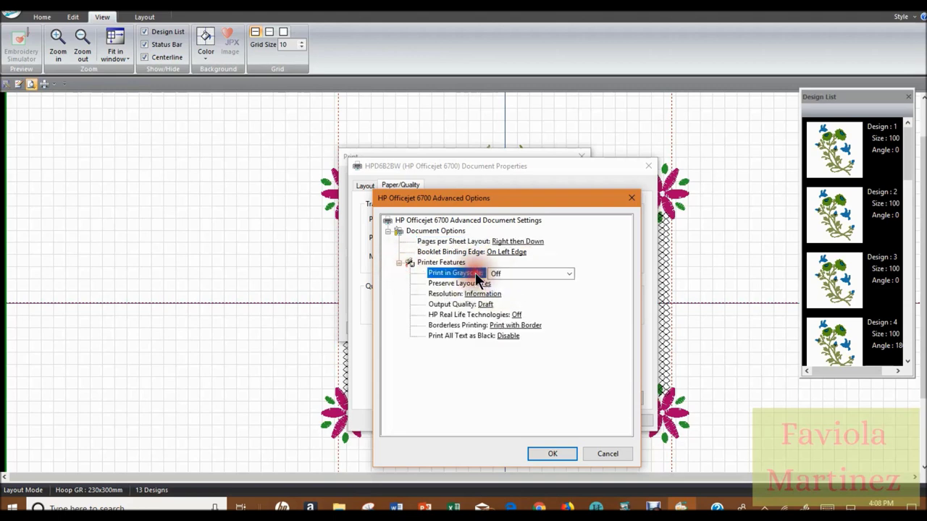
click(569, 273)
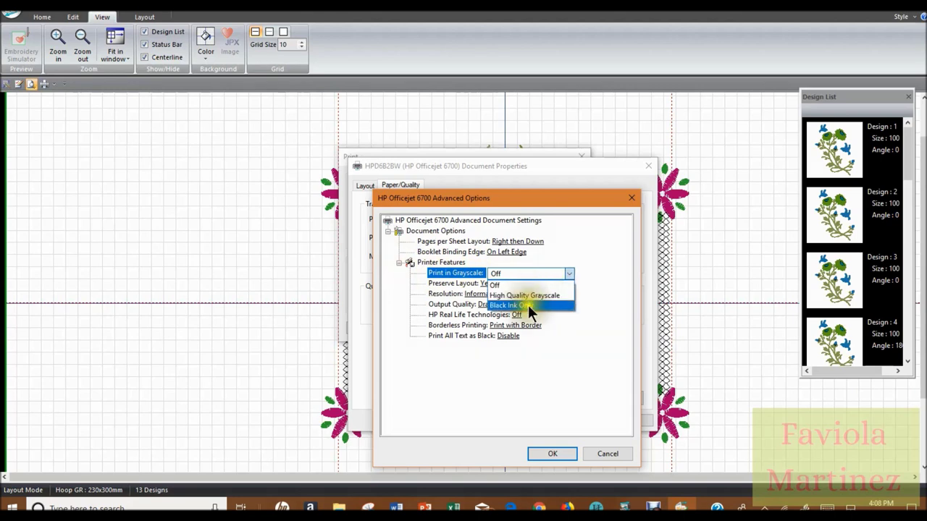
click(569, 273)
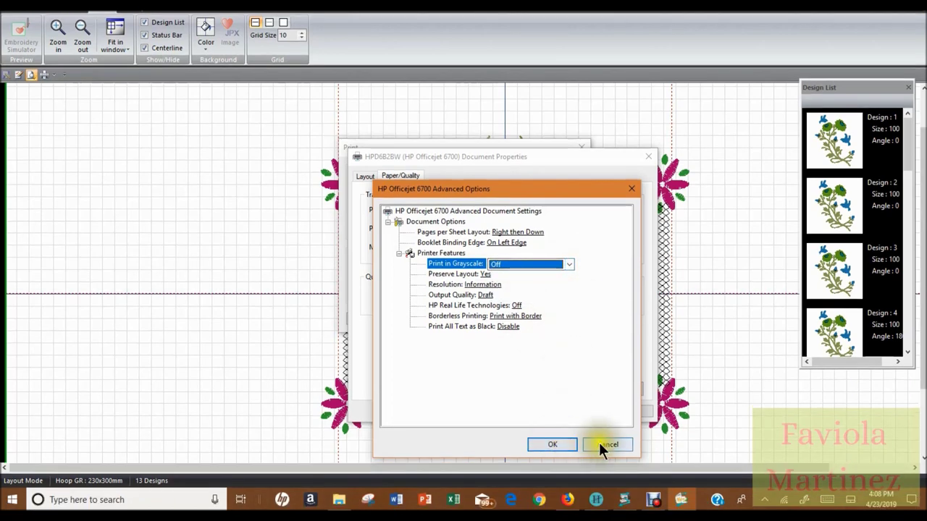
Cancel the printer's advanced options, its document properties and the print job, returning to the layout.
click(599, 452)
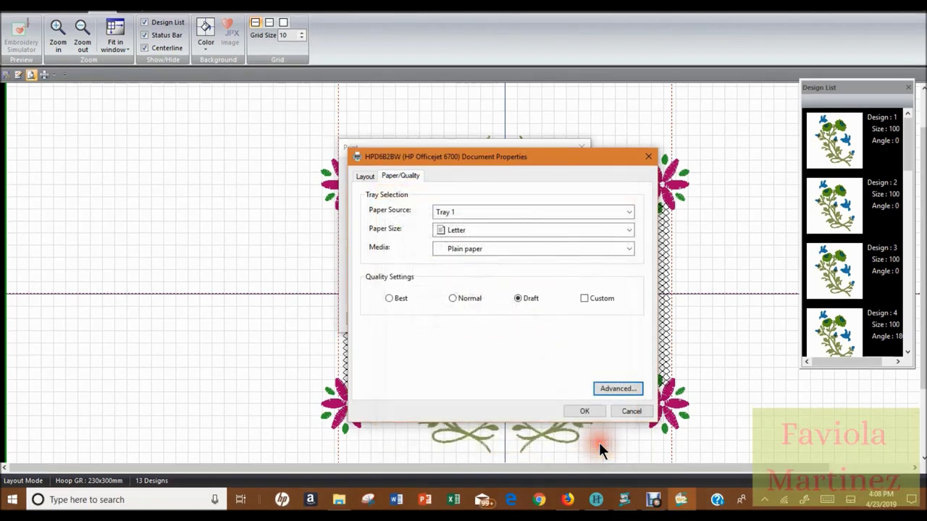
click(626, 412)
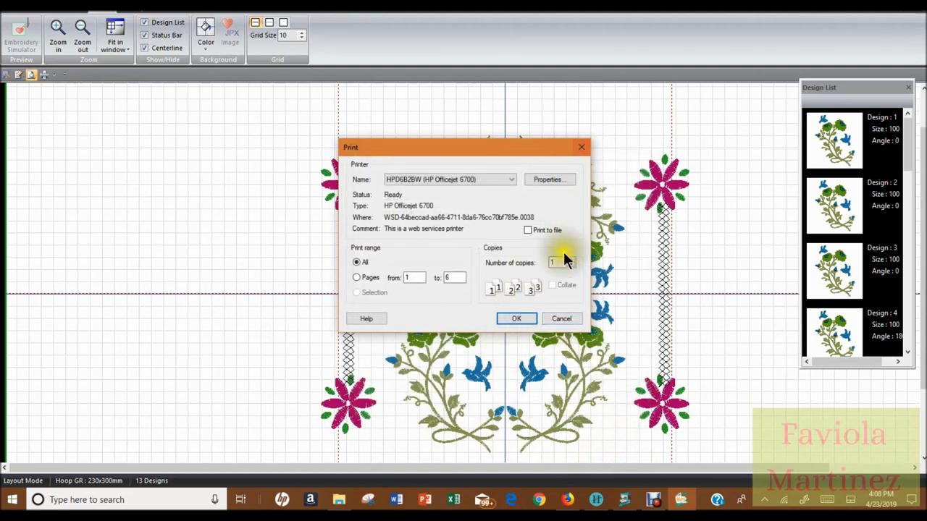
click(562, 320)
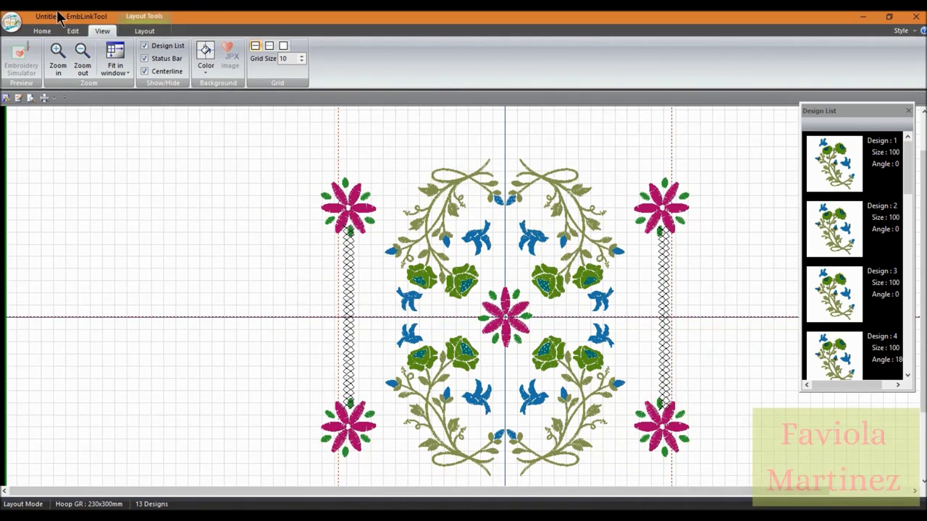
Save the layout as "2nd Layout" in ELD format in the AcuSetter Workshop folder.
click(11, 24)
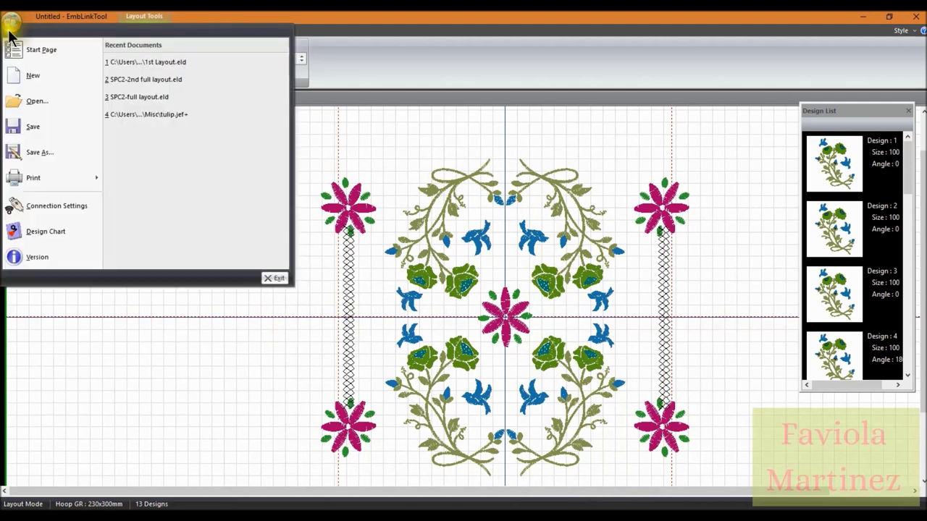
click(33, 151)
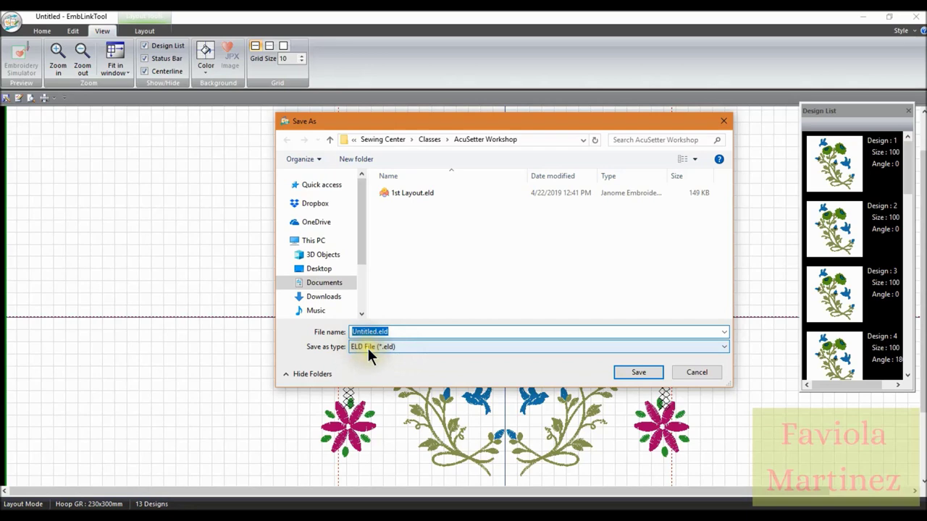
click(723, 350)
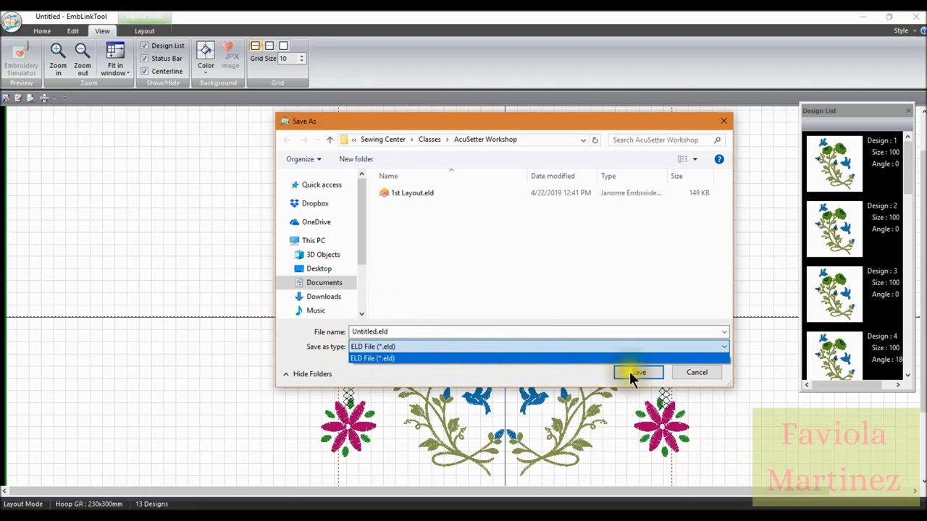
click(397, 330)
double_click(382, 331)
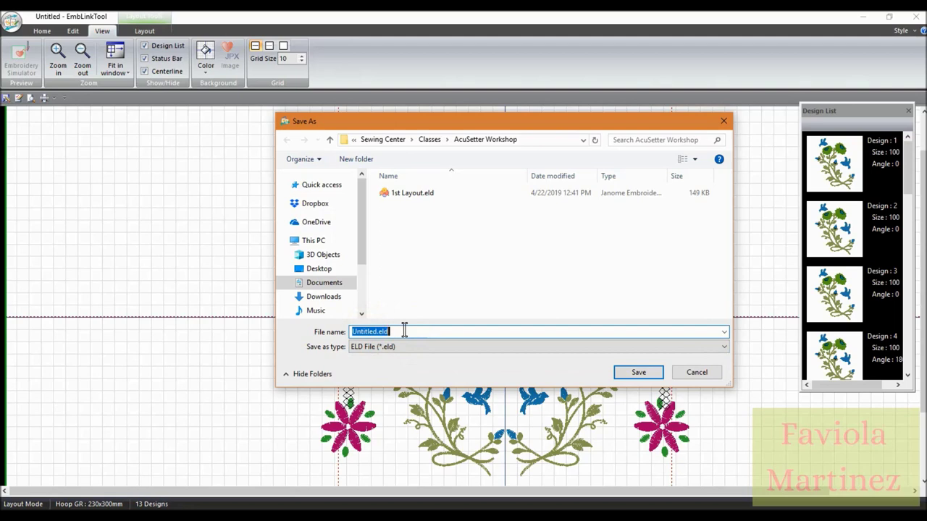
text(2nd Layout)
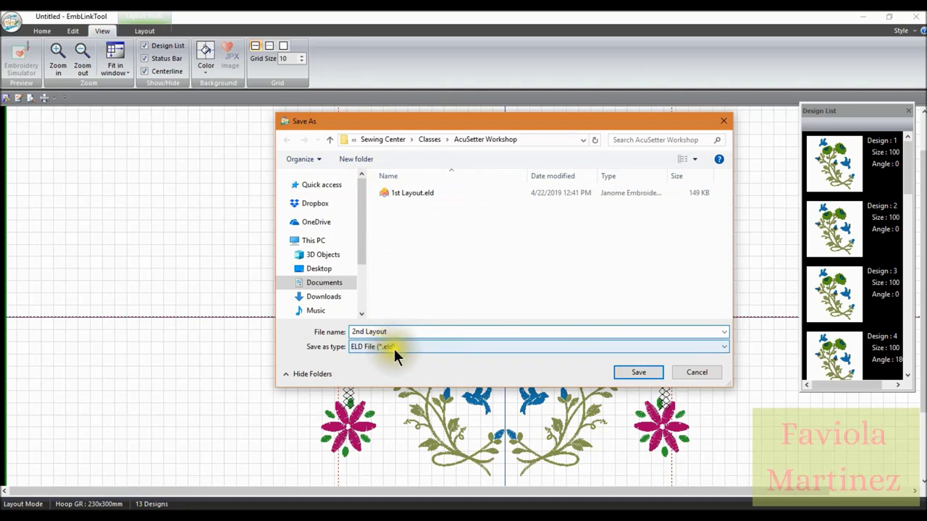
click(638, 372)
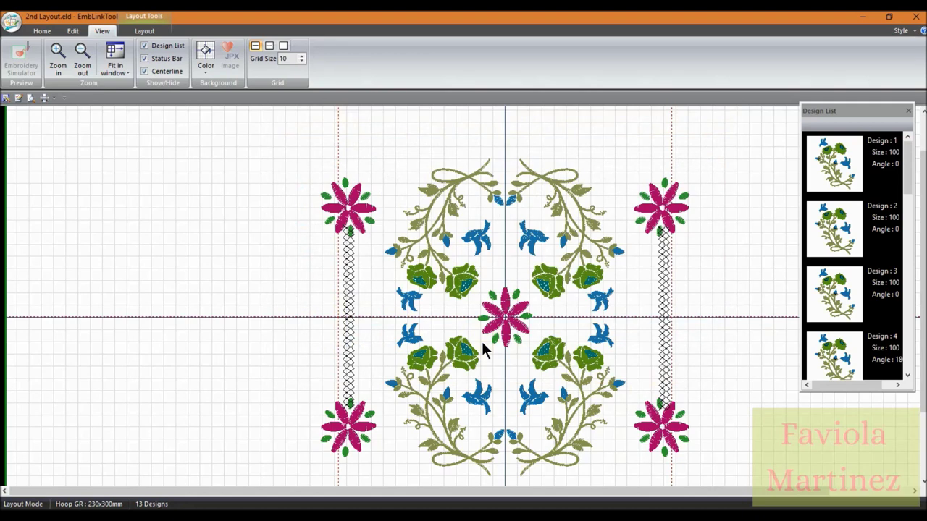
click(415, 333)
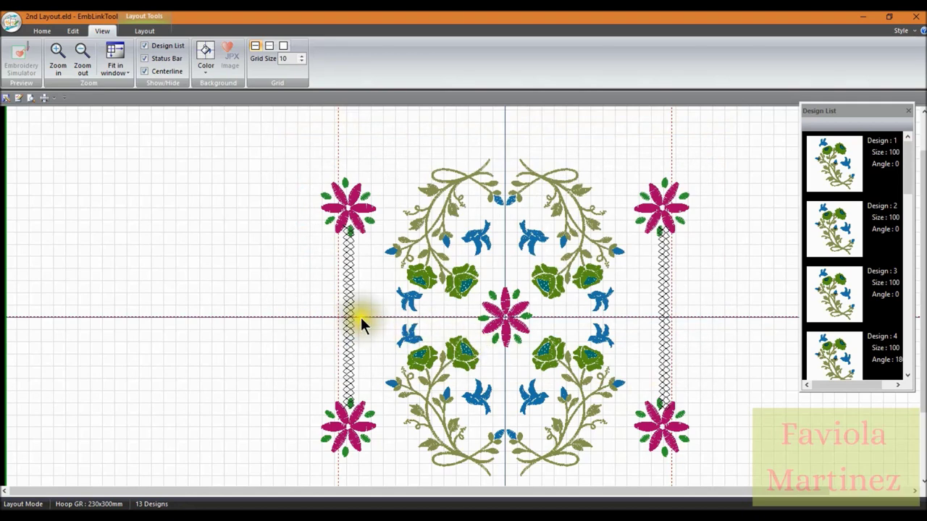
Close EmbLinkTool, relaunch it from HorizonLinkSuite and start Layout mode.
click(915, 17)
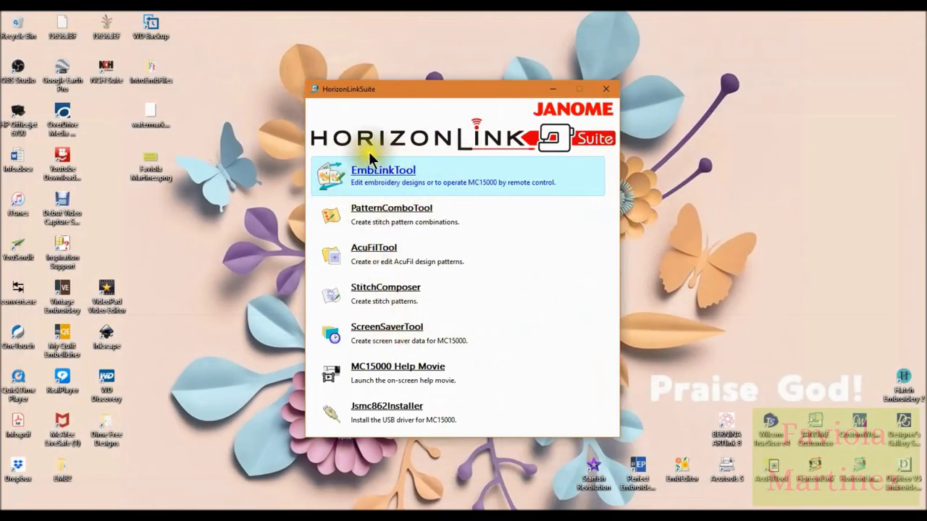
click(383, 170)
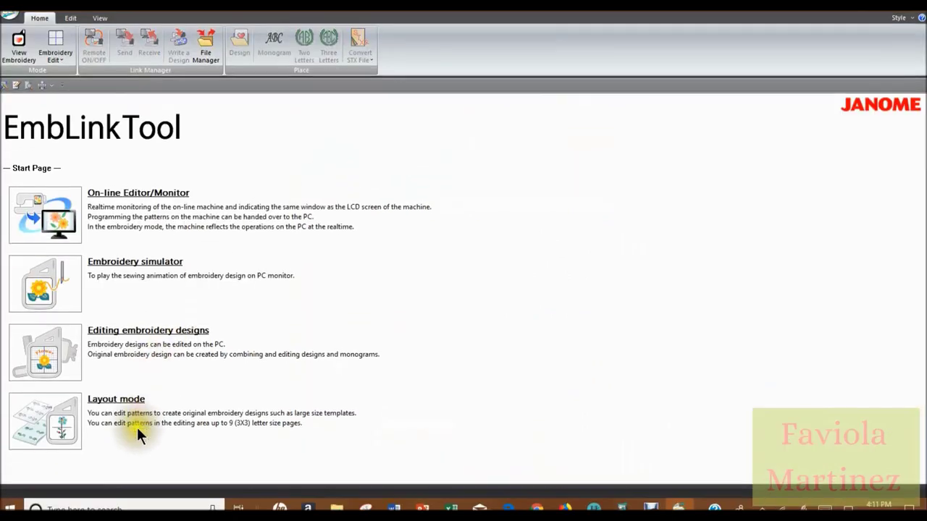
click(129, 410)
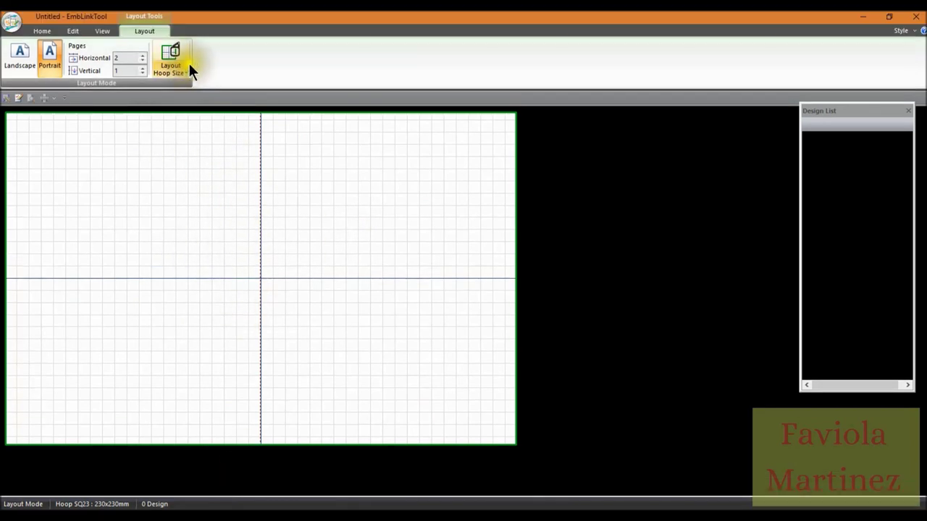
Start opening a saved layout and browse to Documents > Sewing Center > Classes > AcuSetter Workshop.
click(12, 26)
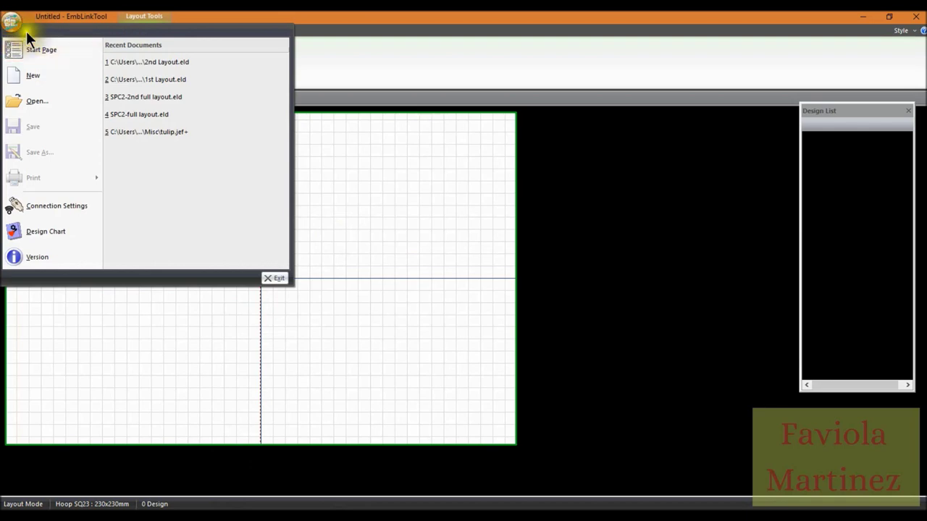
click(31, 100)
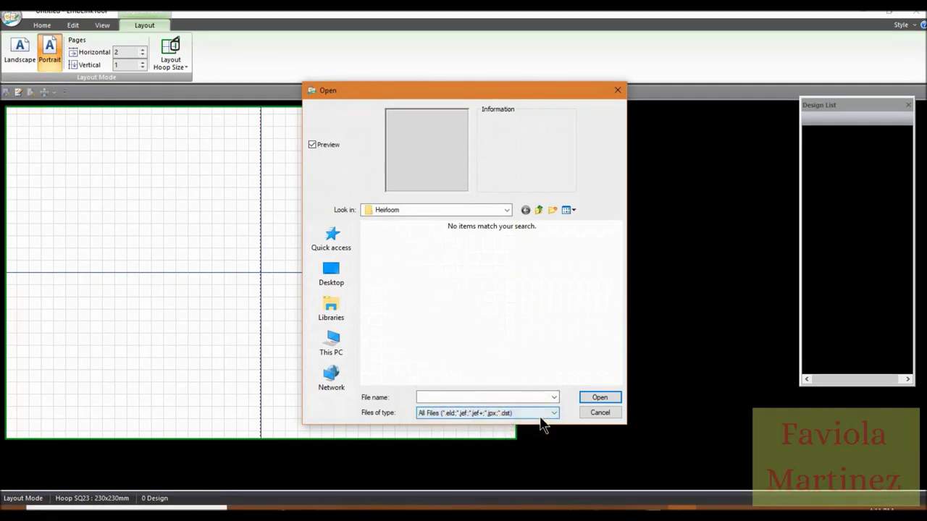
click(462, 228)
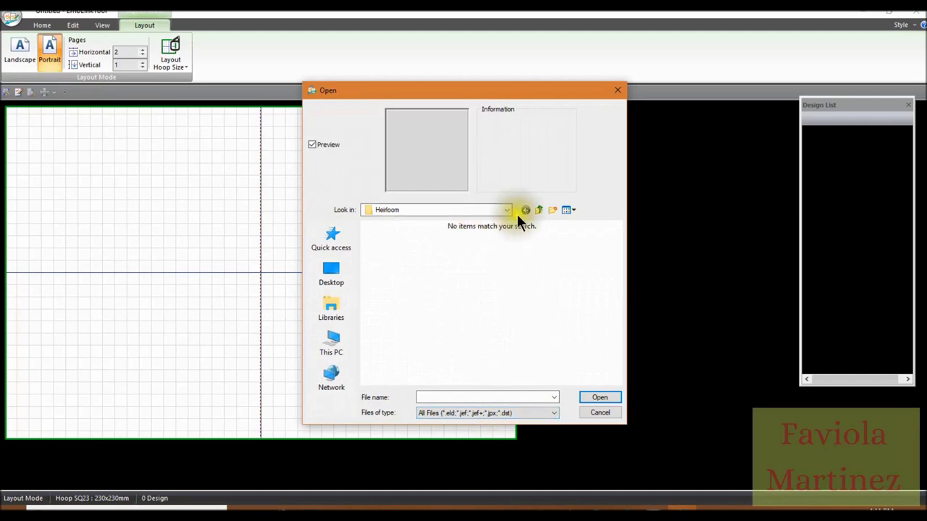
click(506, 208)
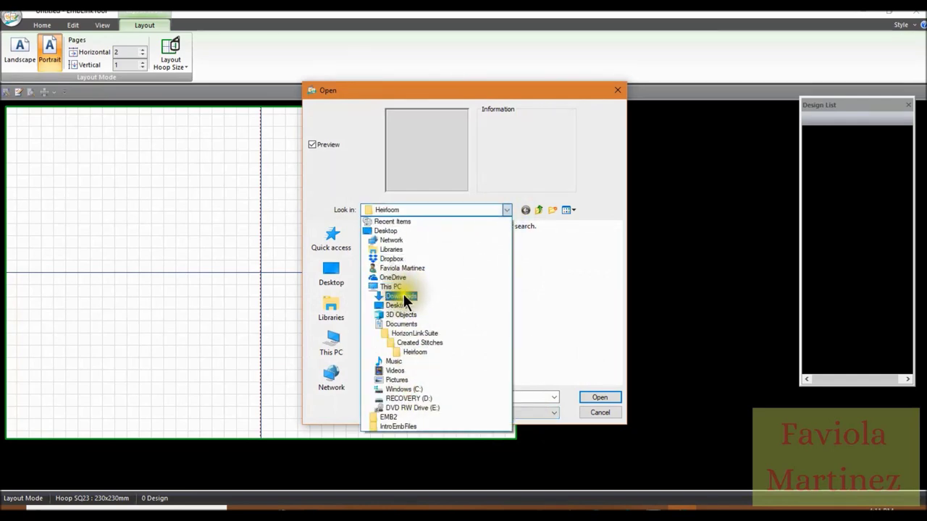
click(377, 323)
scroll(394, 311, down, 8)
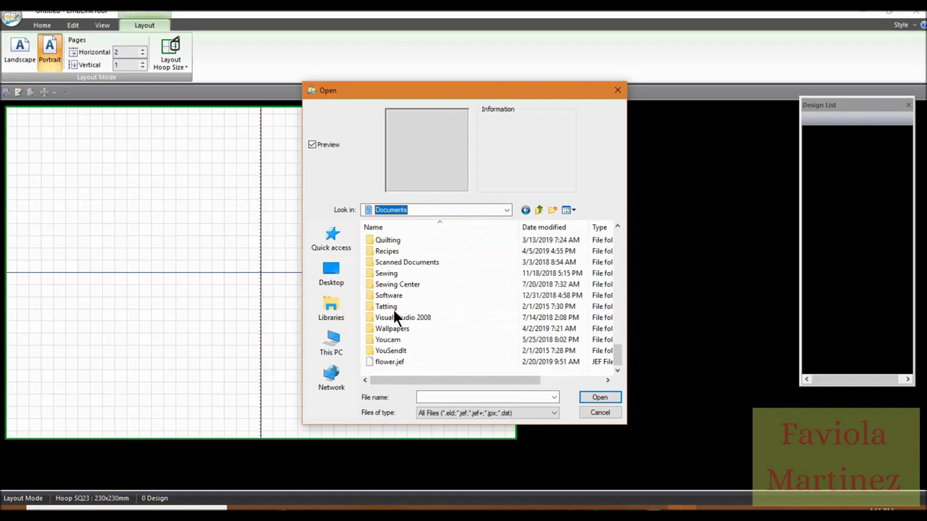
click(370, 284)
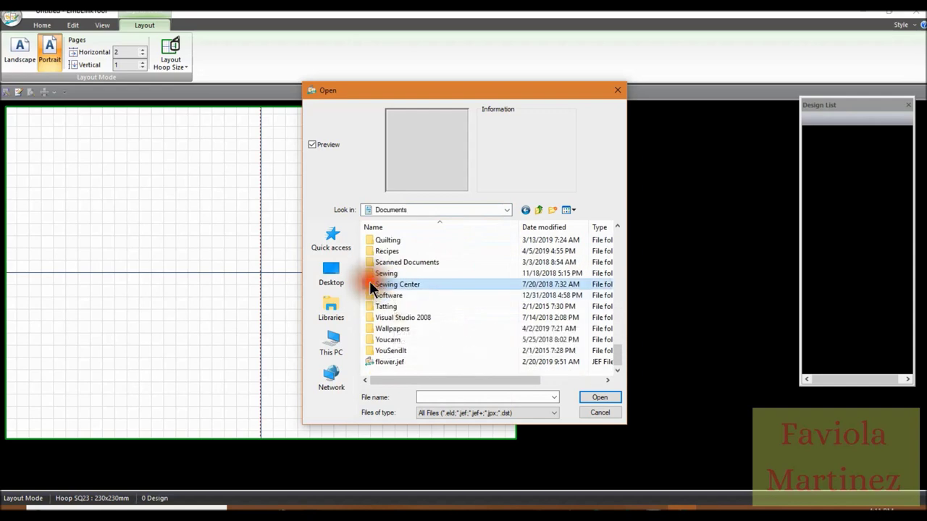
double_click(369, 284)
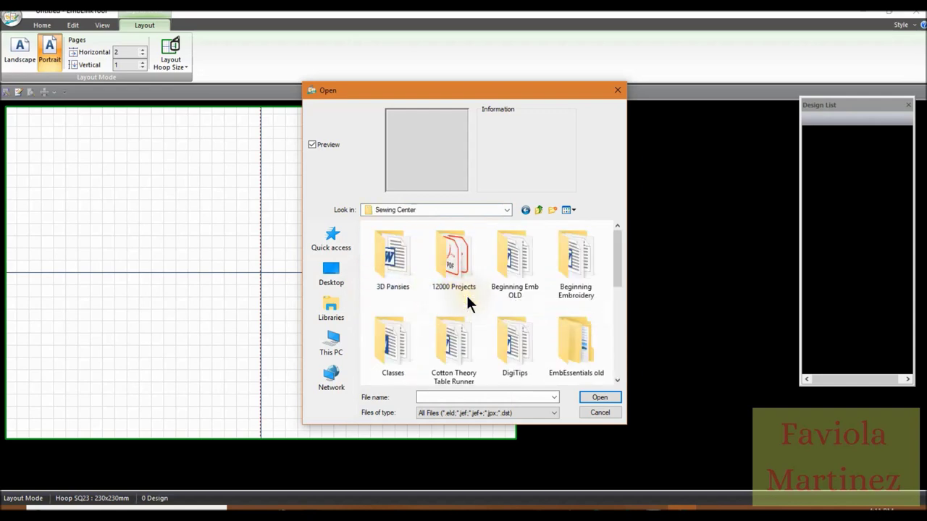
double_click(391, 344)
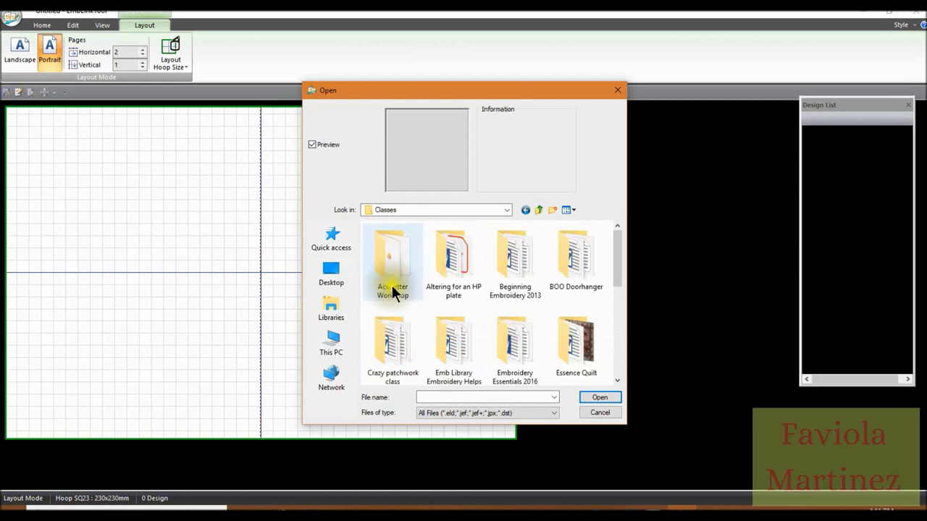
double_click(389, 263)
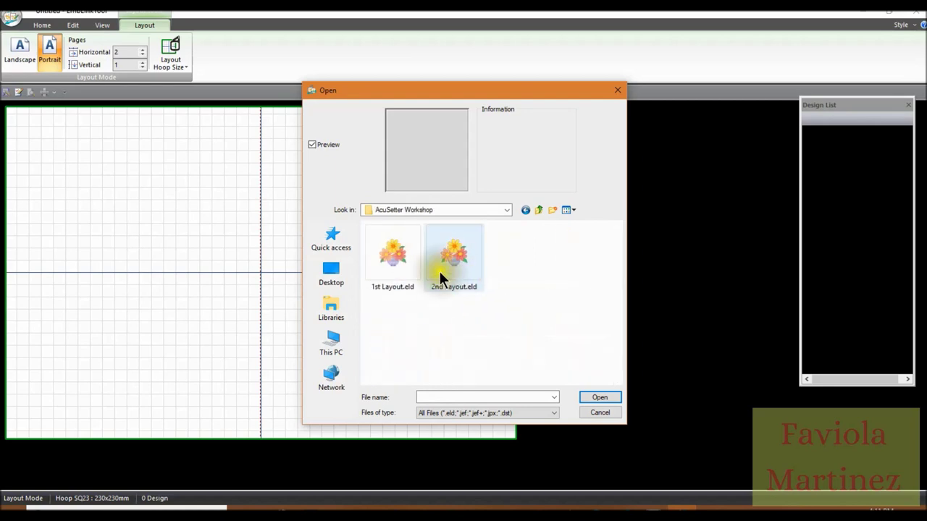
Open 2nd Layout.eld and clear the selection of the decorative stitch line.
click(458, 252)
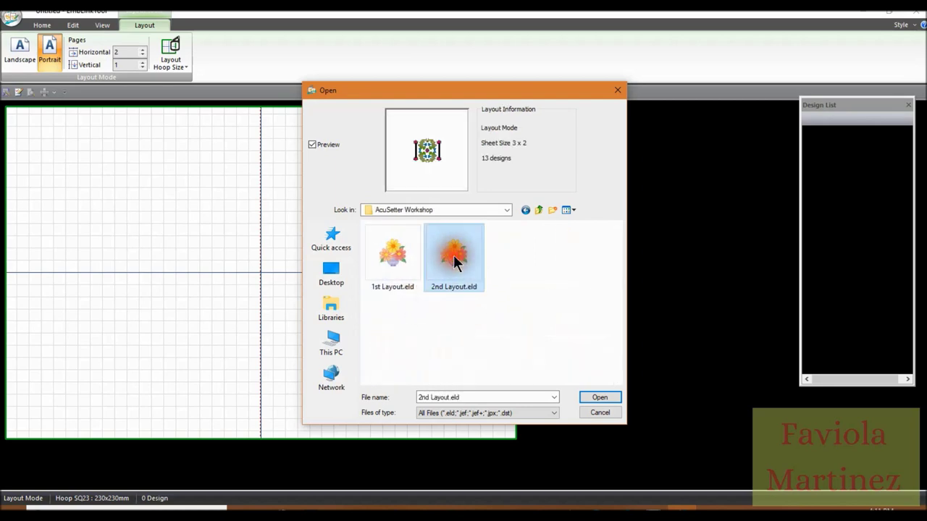
click(588, 397)
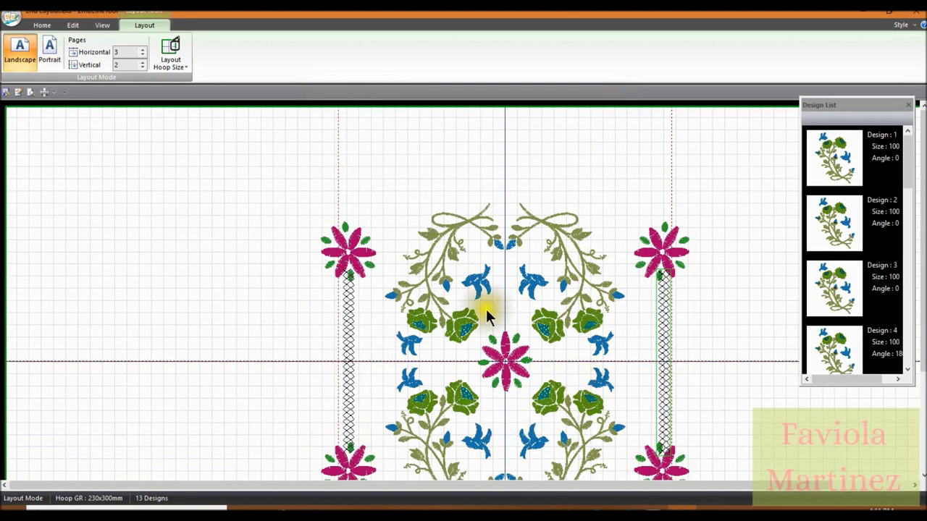
scroll(593, 275, down, 2)
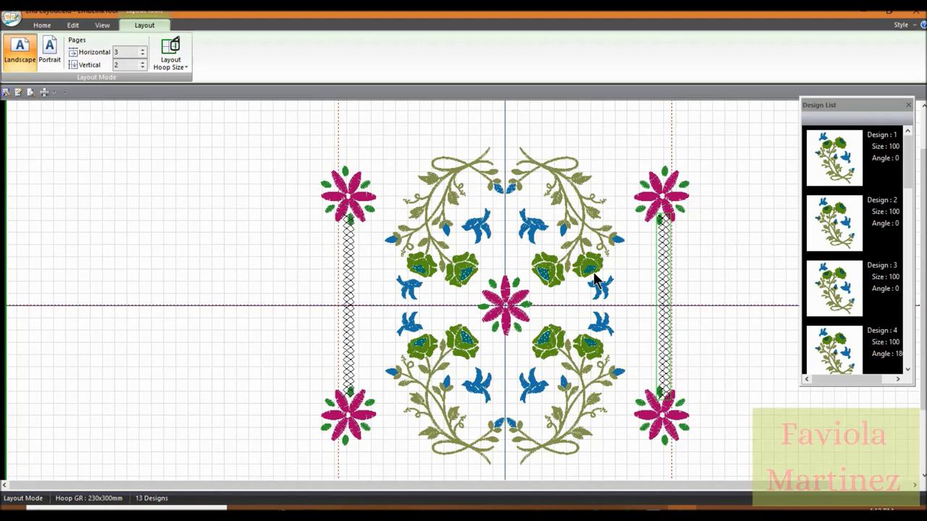
click(700, 364)
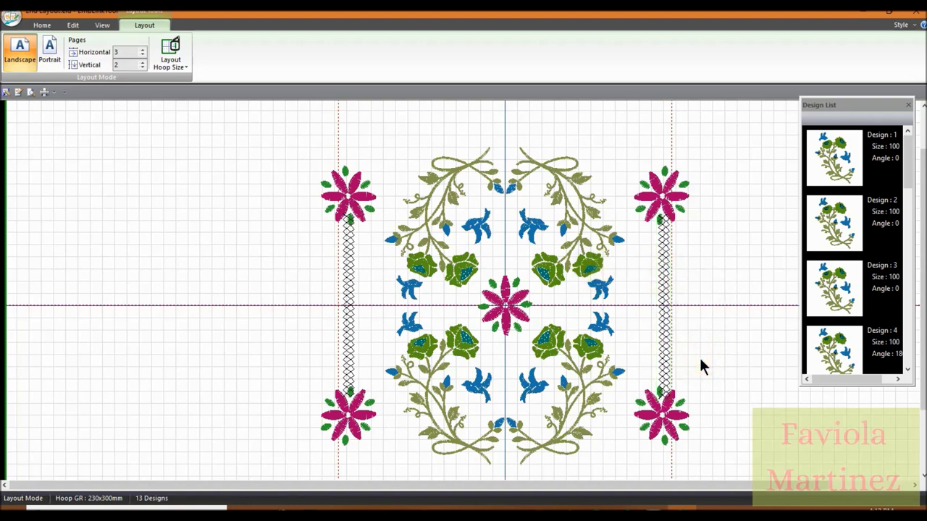